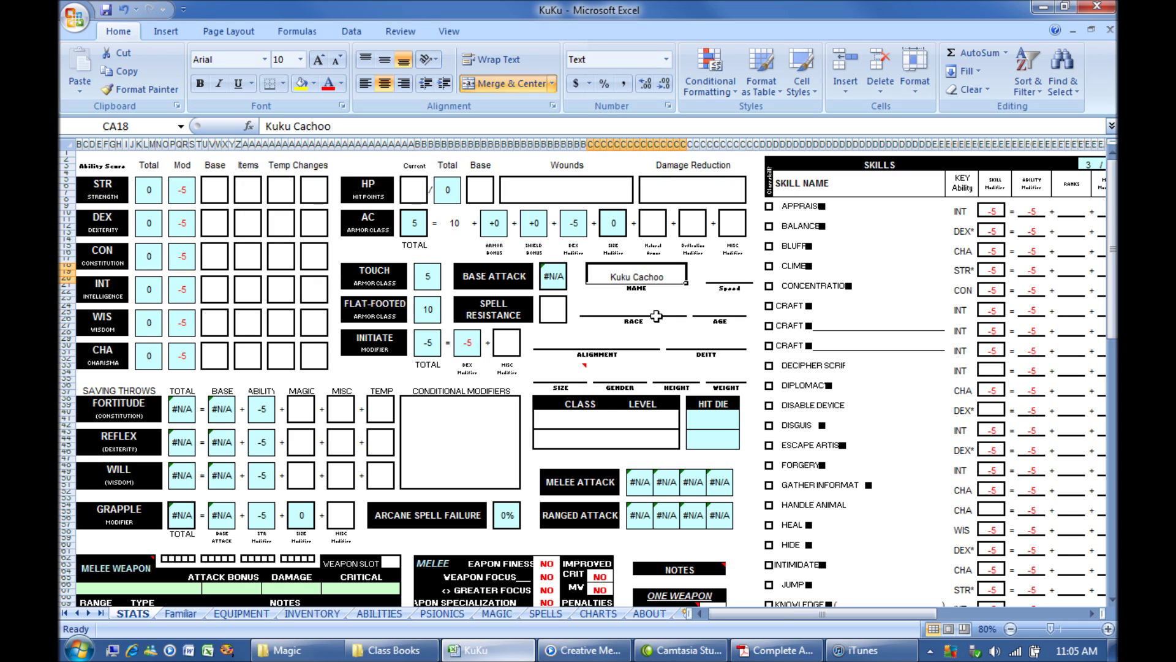
Step: Look over the STR and DEX score boxes and the HP, Wounds and Damage Reduction fields on STATS
{"action": "left_click", "coordinate": [730, 279]}
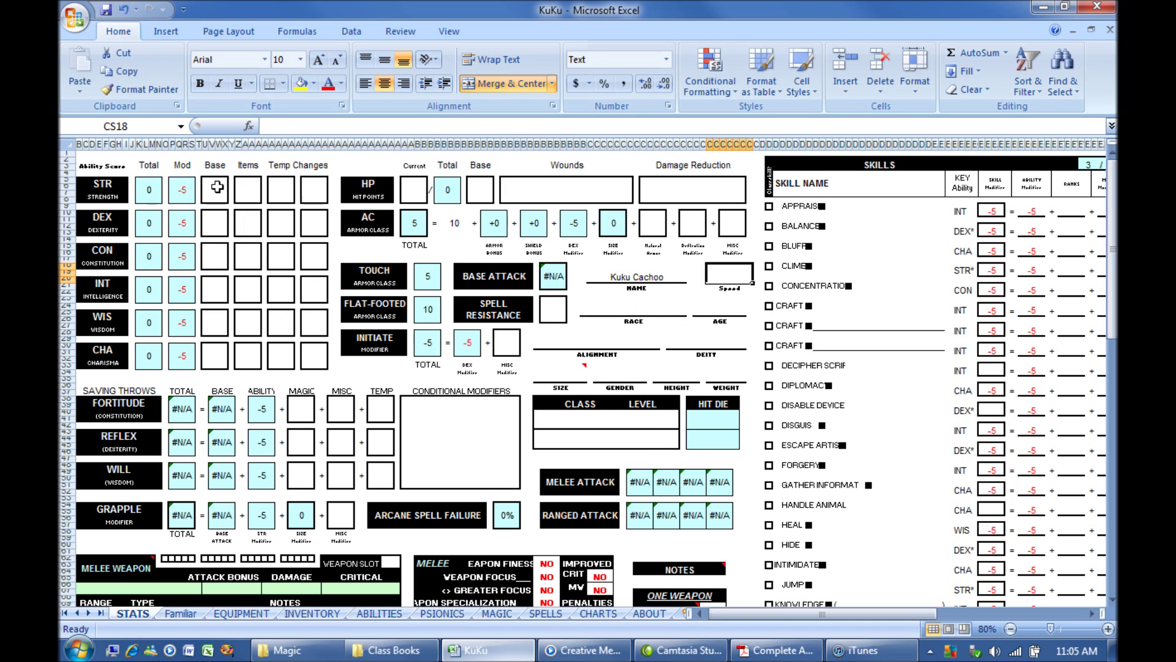
{"action": "left_click", "coordinate": [215, 223]}
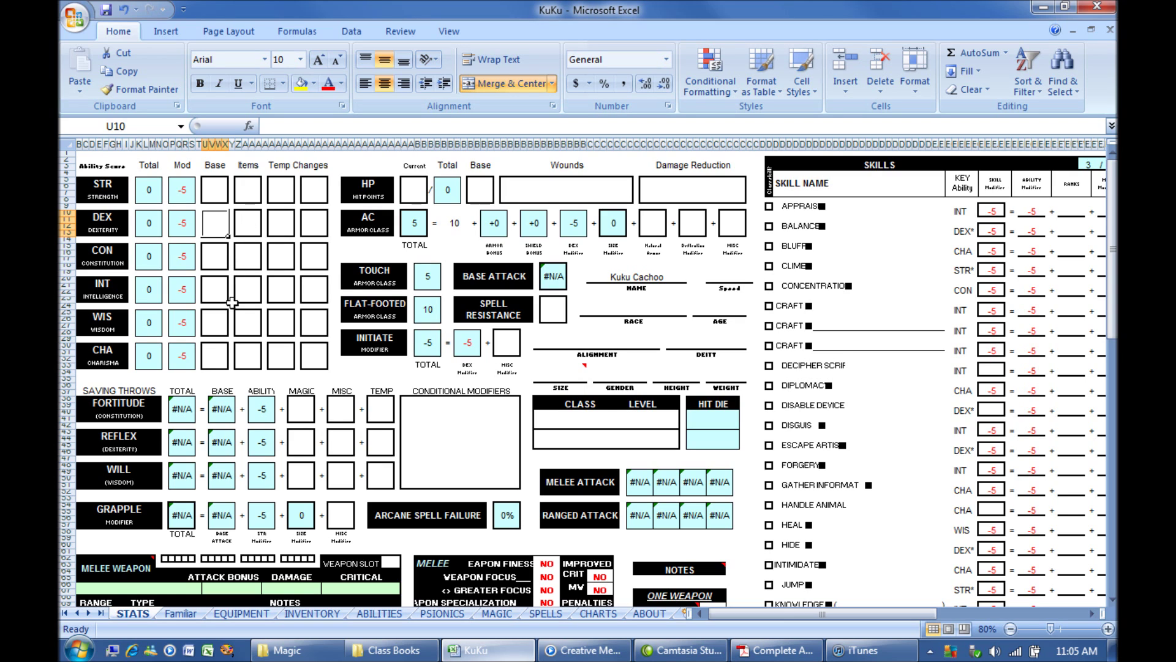
{"action": "left_click", "coordinate": [223, 188]}
{"action": "left_click", "coordinate": [248, 188]}
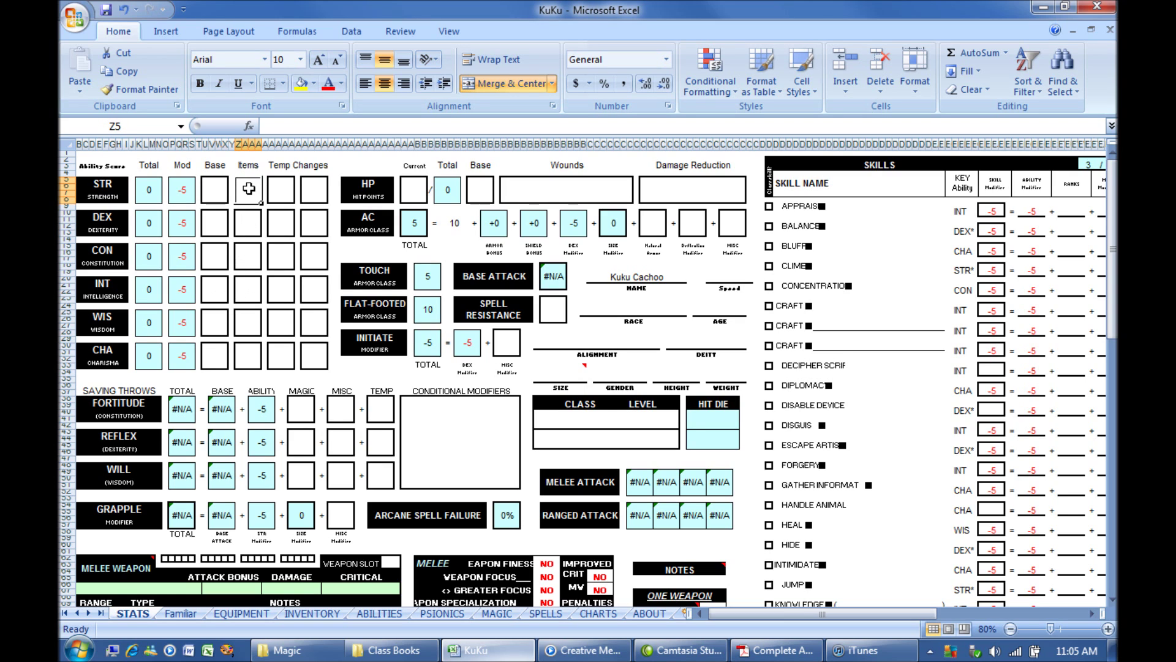
{"action": "left_click", "coordinate": [281, 191]}
{"action": "left_click", "coordinate": [316, 189]}
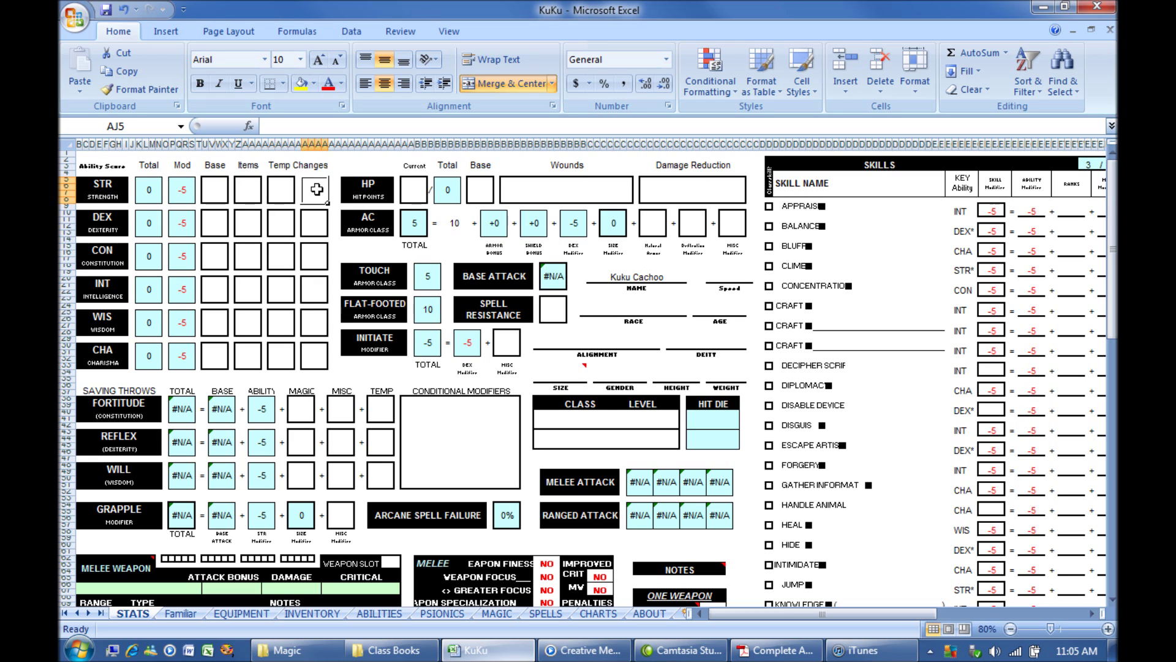
{"action": "left_click", "coordinate": [280, 188]}
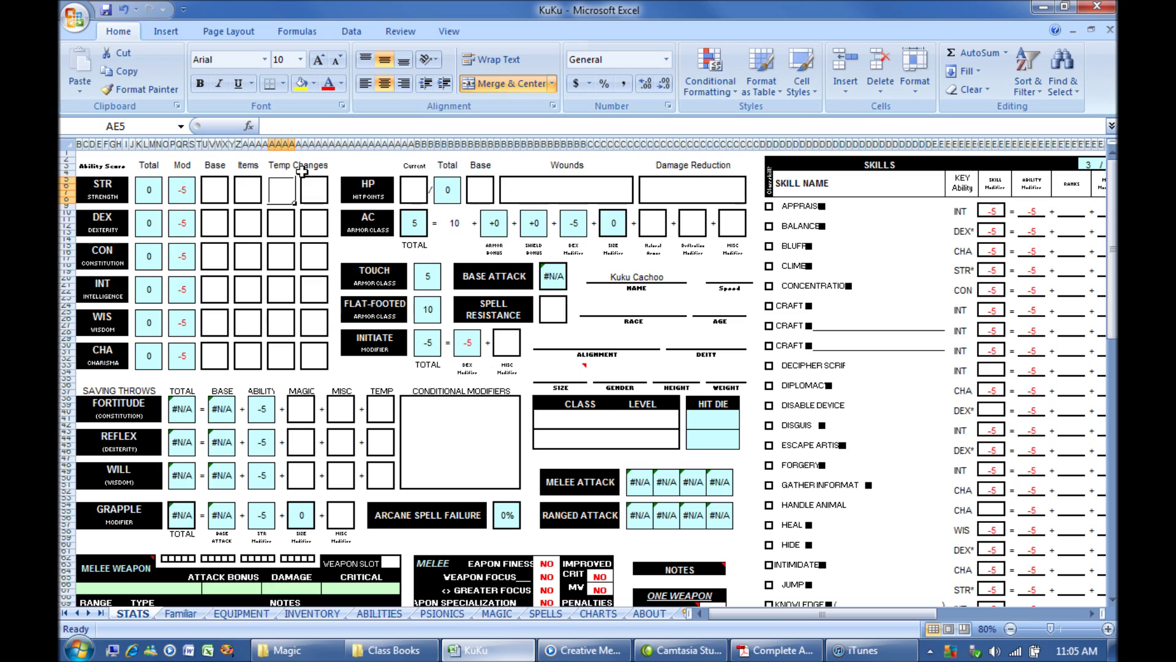
{"action": "left_click", "coordinate": [218, 196]}
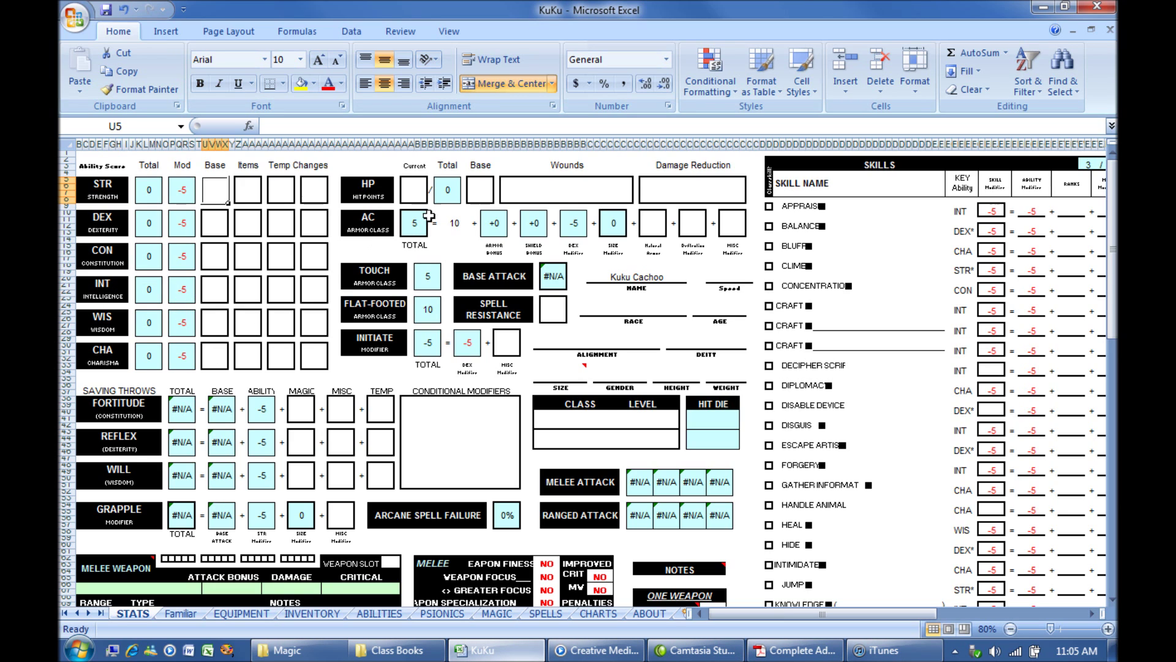
{"action": "left_click", "coordinate": [479, 199]}
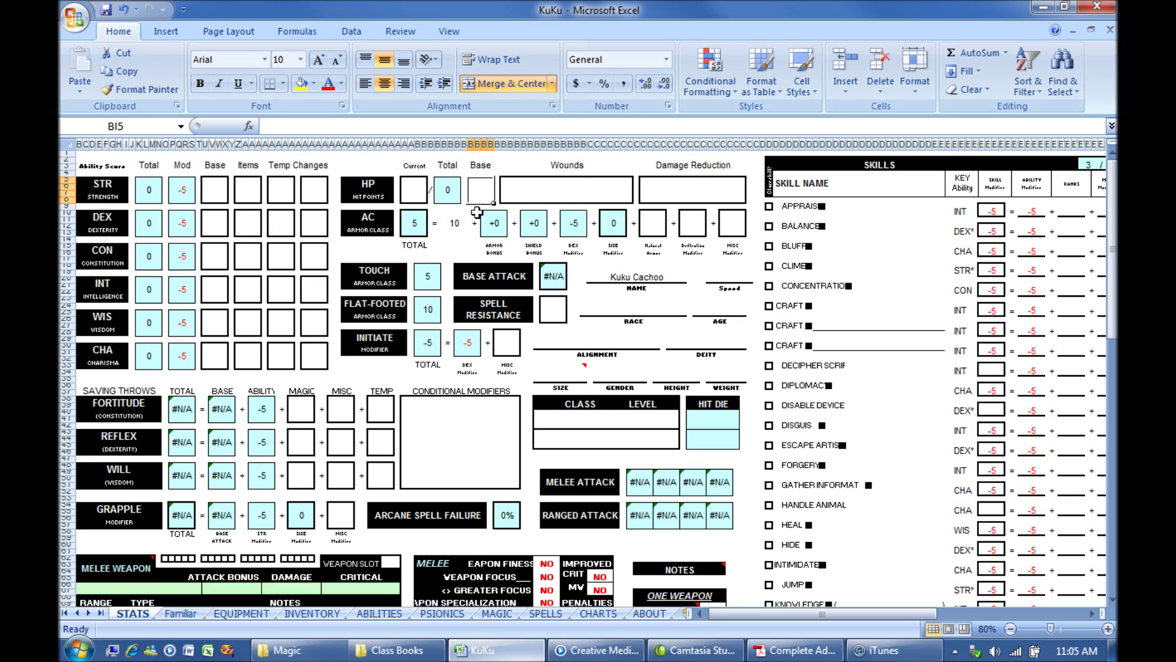
{"action": "left_click", "coordinate": [546, 198]}
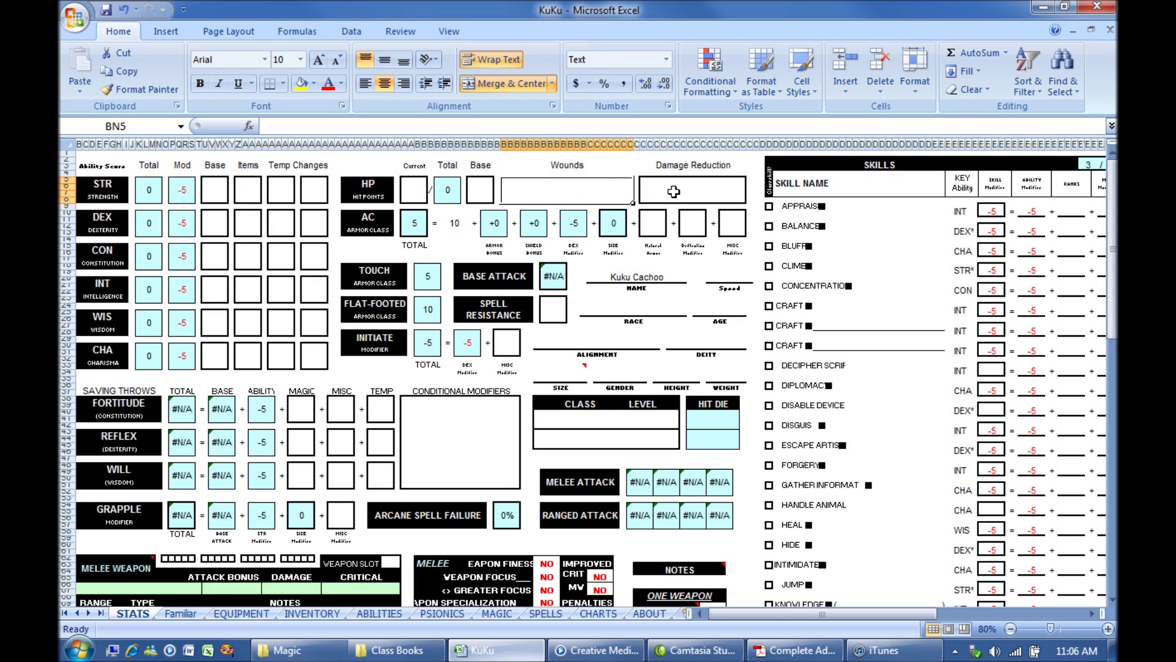
{"action": "left_click", "coordinate": [674, 192]}
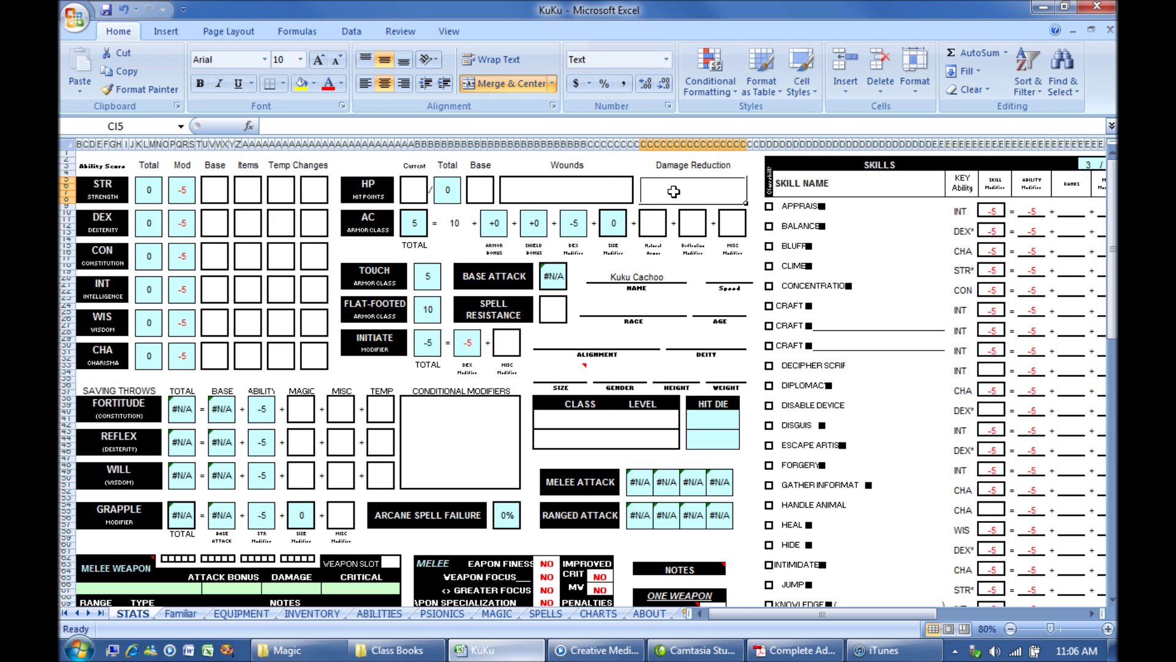
{"action": "left_click", "coordinate": [413, 193]}
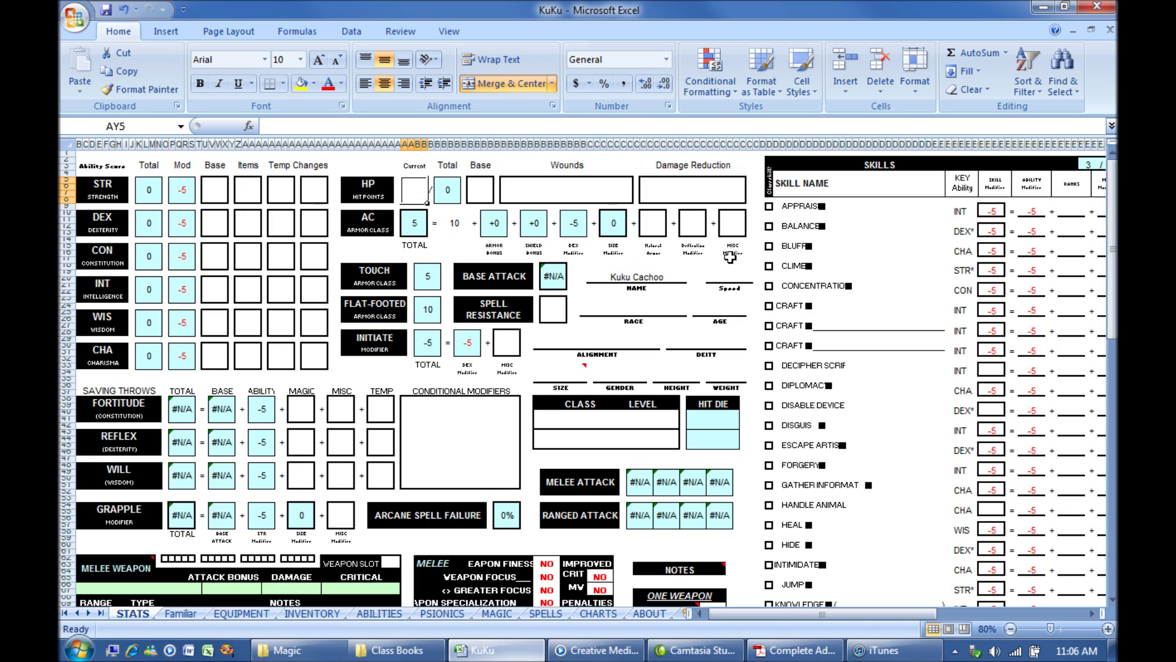
Step: Check the Speed, spell resistance, initiative modifier, Class and Level fields
{"action": "left_click", "coordinate": [709, 268]}
{"action": "scroll", "coordinate": [509, 264], "scroll_direction": "down", "scroll_amount": 2}
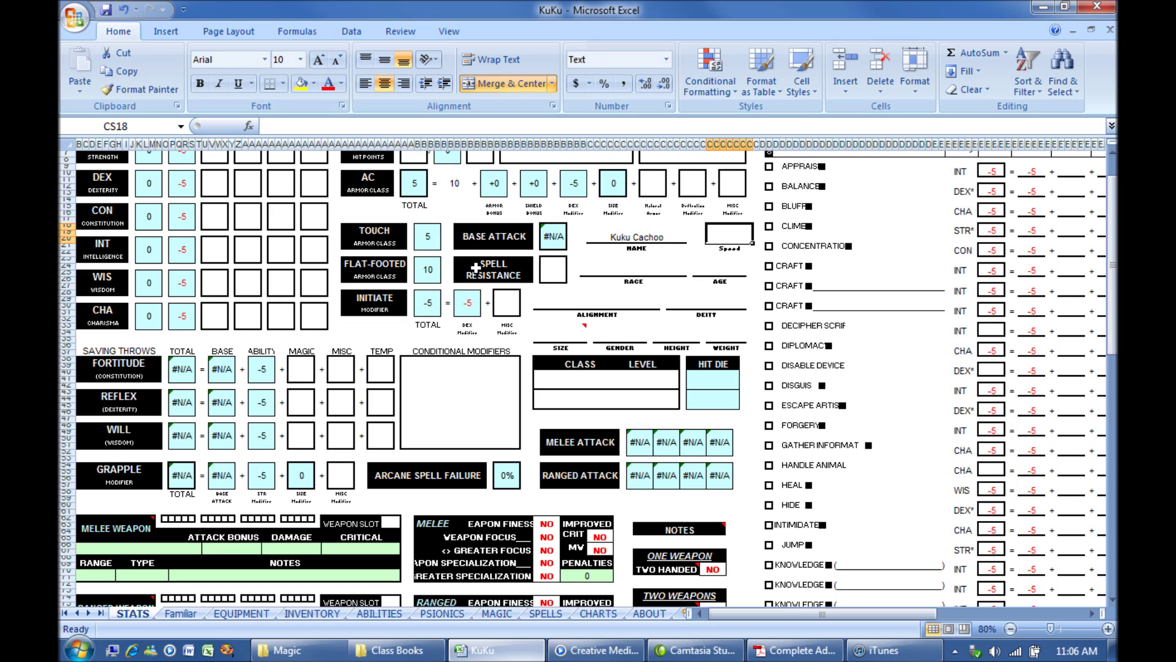
{"action": "left_click", "coordinate": [550, 269]}
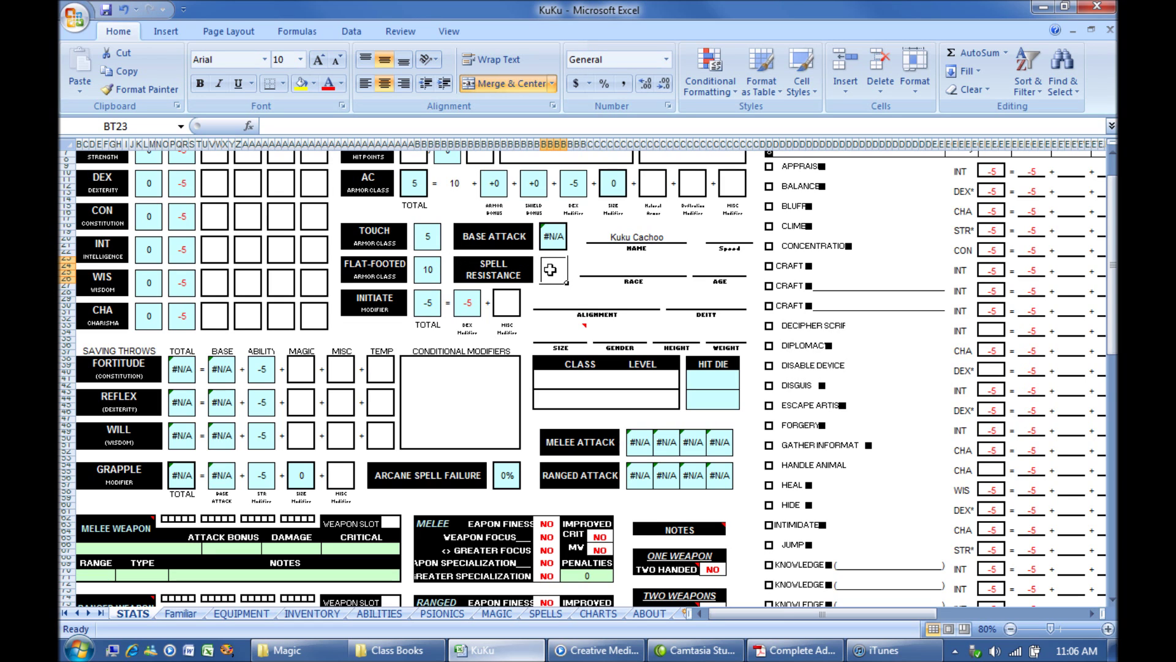
{"action": "left_click", "coordinate": [504, 313]}
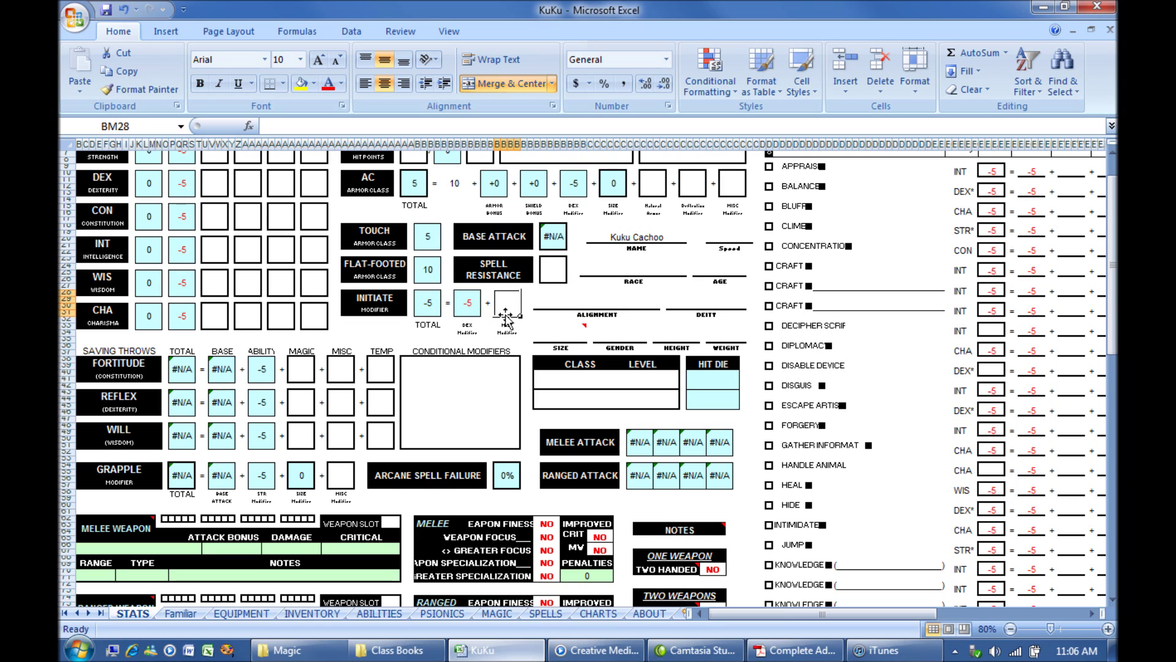
{"action": "left_click", "coordinate": [561, 380]}
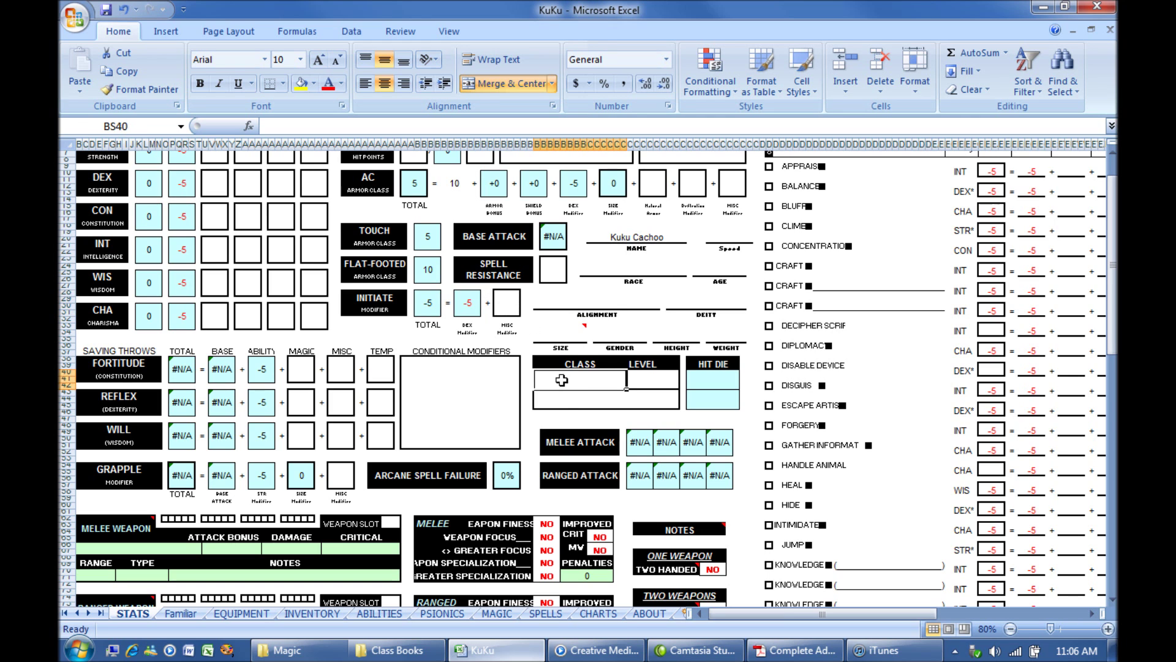
{"action": "left_click", "coordinate": [632, 383]}
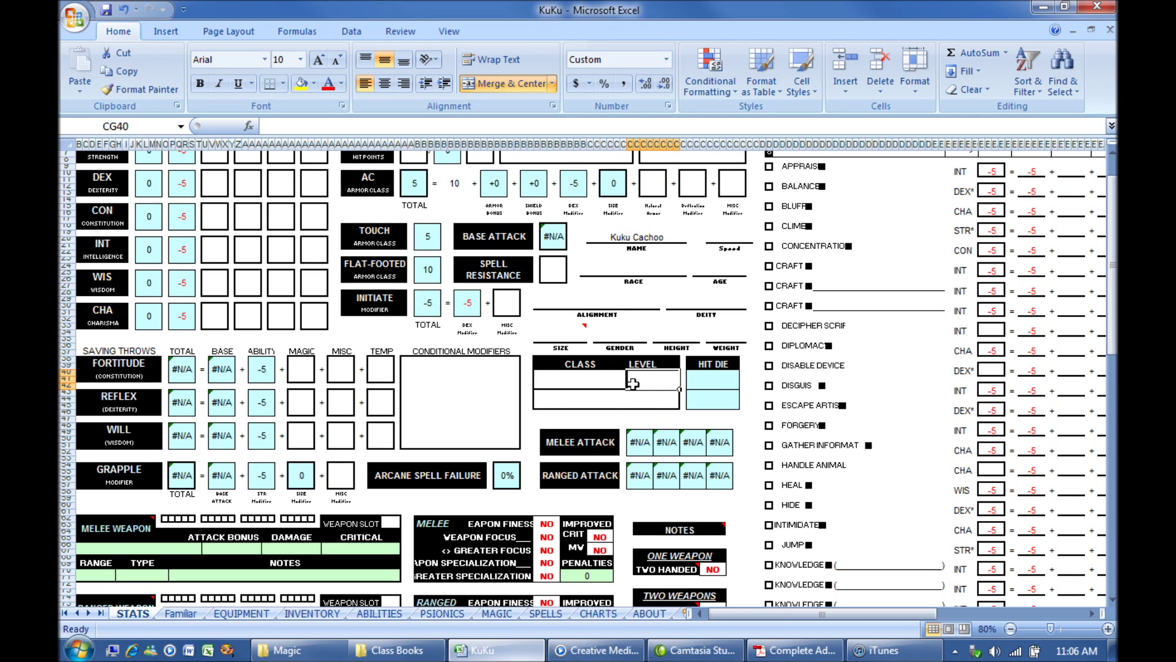
Step: Browse the CHARTS lookup sheet, then return to the STATS character sheet
{"action": "left_click", "coordinate": [594, 613]}
{"action": "scroll", "coordinate": [480, 367], "scroll_direction": "up", "scroll_amount": 6}
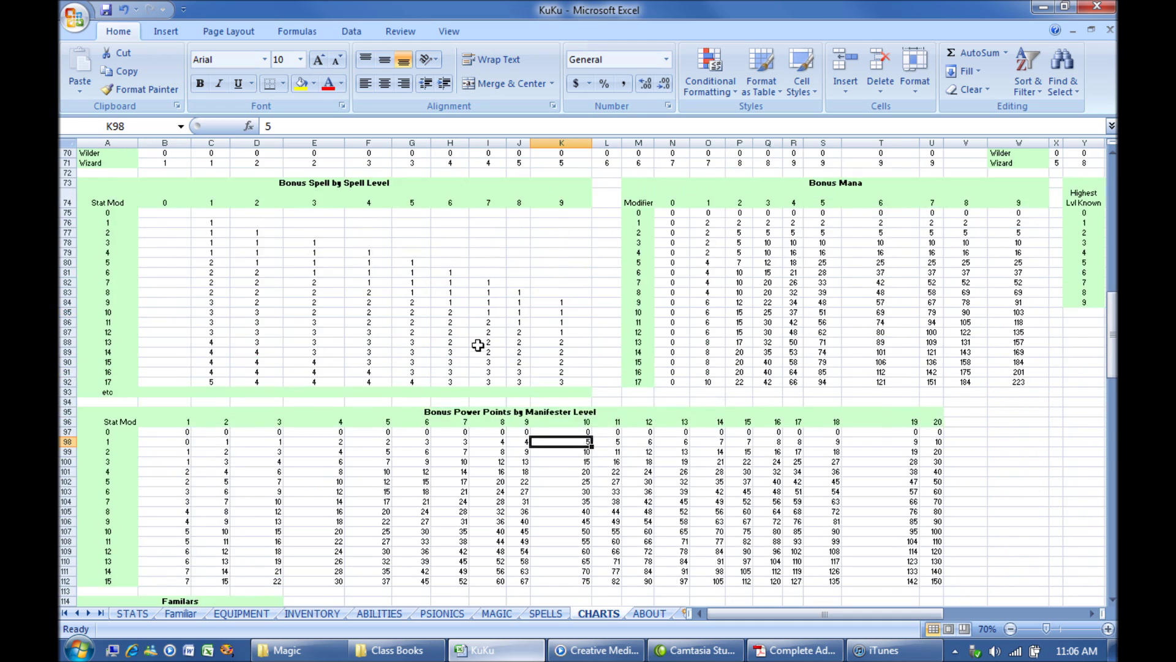
{"action": "scroll", "coordinate": [476, 327], "scroll_direction": "up", "scroll_amount": 5}
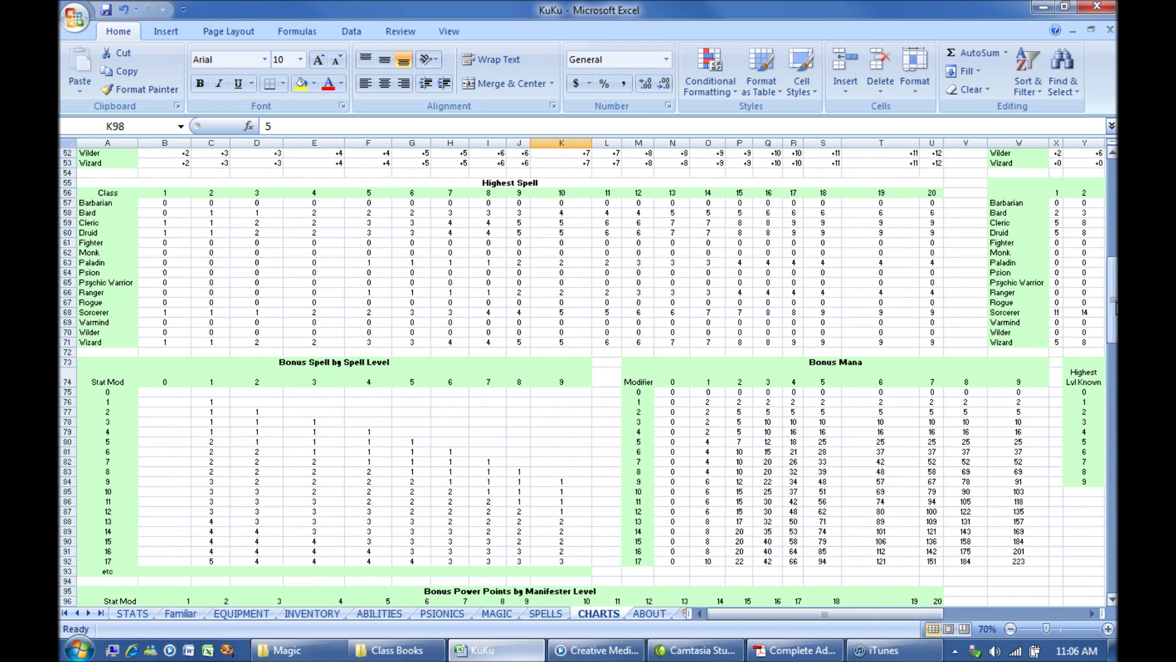
{"action": "left_click_drag", "start_coordinate": [1112, 300], "coordinate": [1114, 190]}
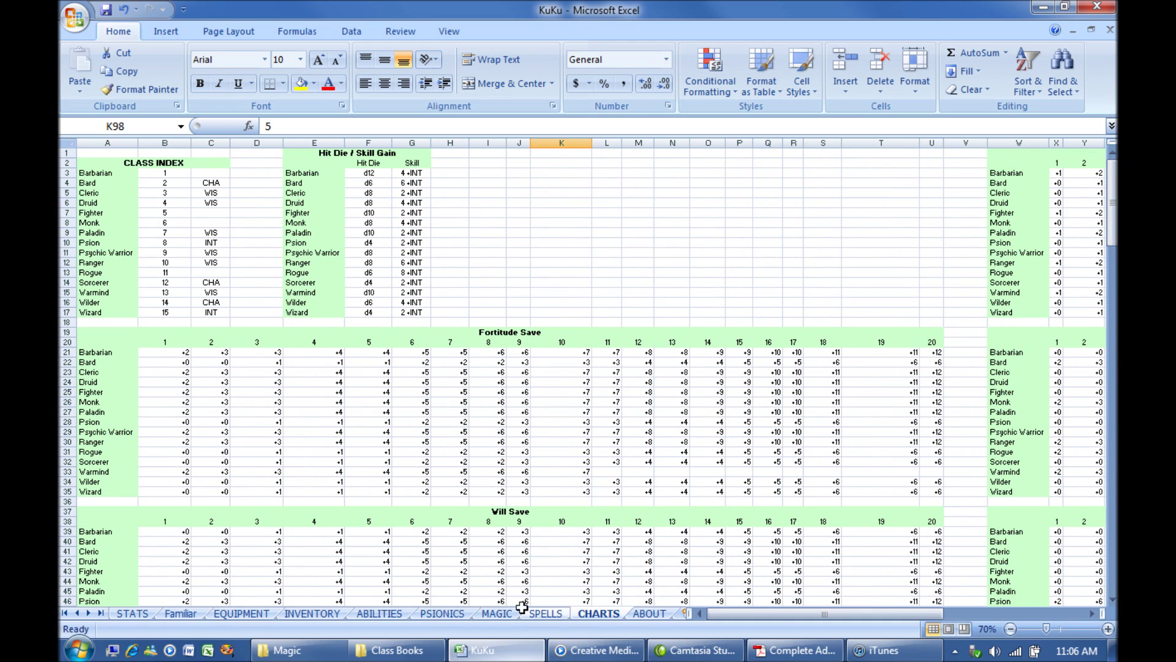
{"action": "left_click", "coordinate": [133, 613]}
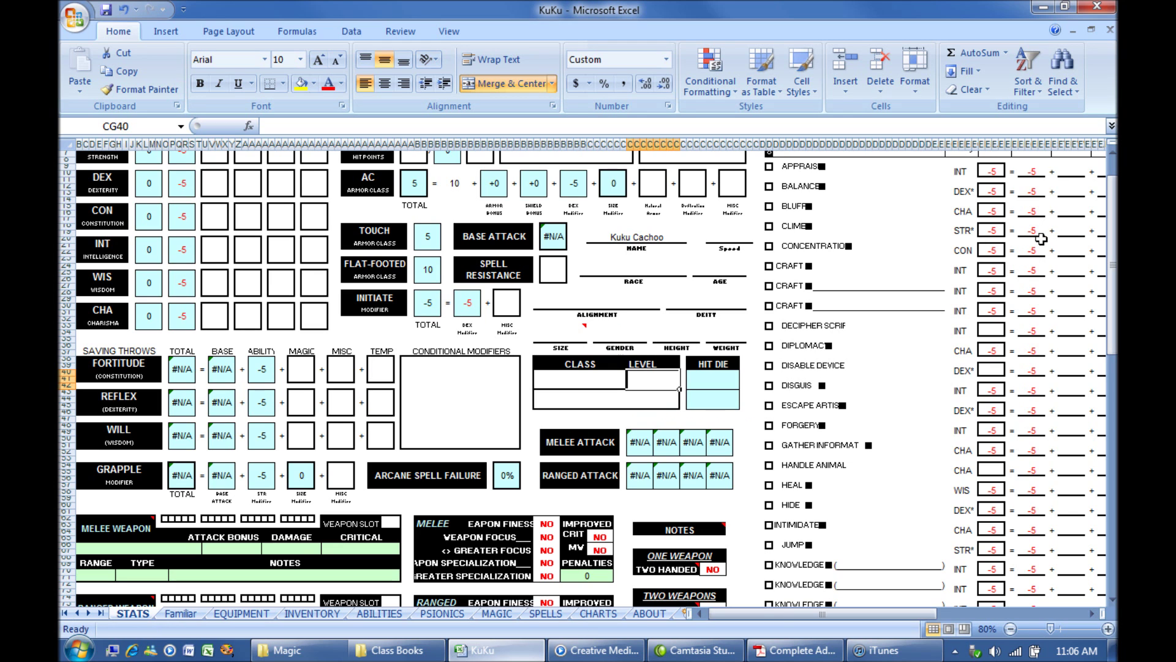
{"action": "scroll", "coordinate": [1041, 239], "scroll_direction": "up", "scroll_amount": 2}
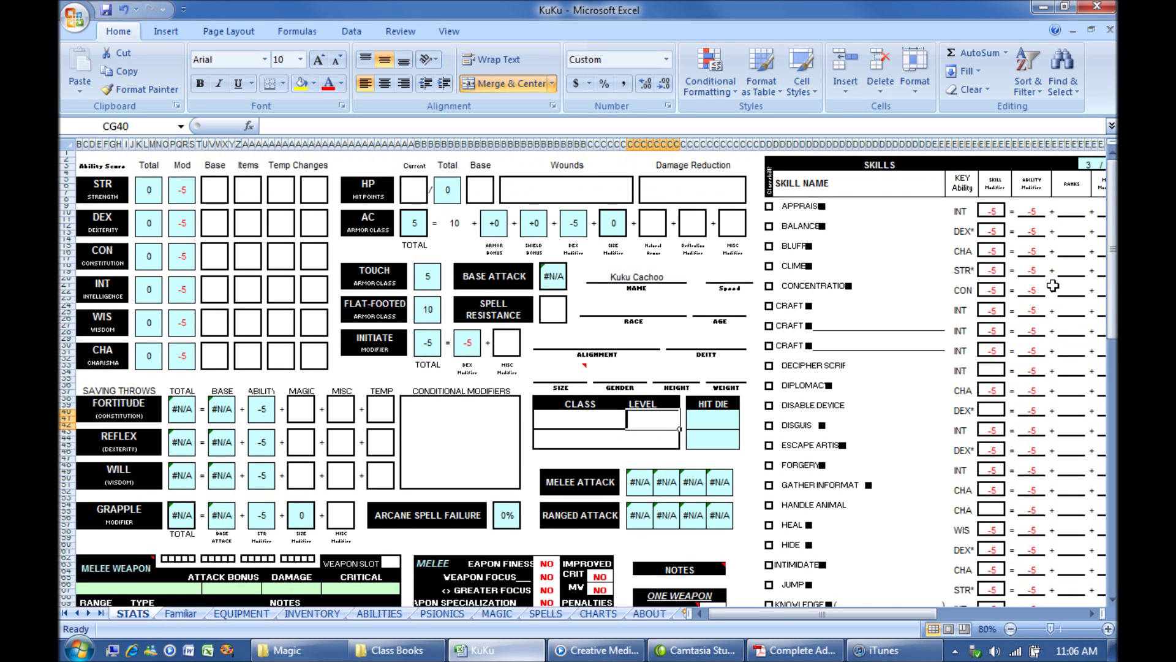
{"action": "scroll", "coordinate": [1005, 296], "scroll_direction": "down", "scroll_amount": 2}
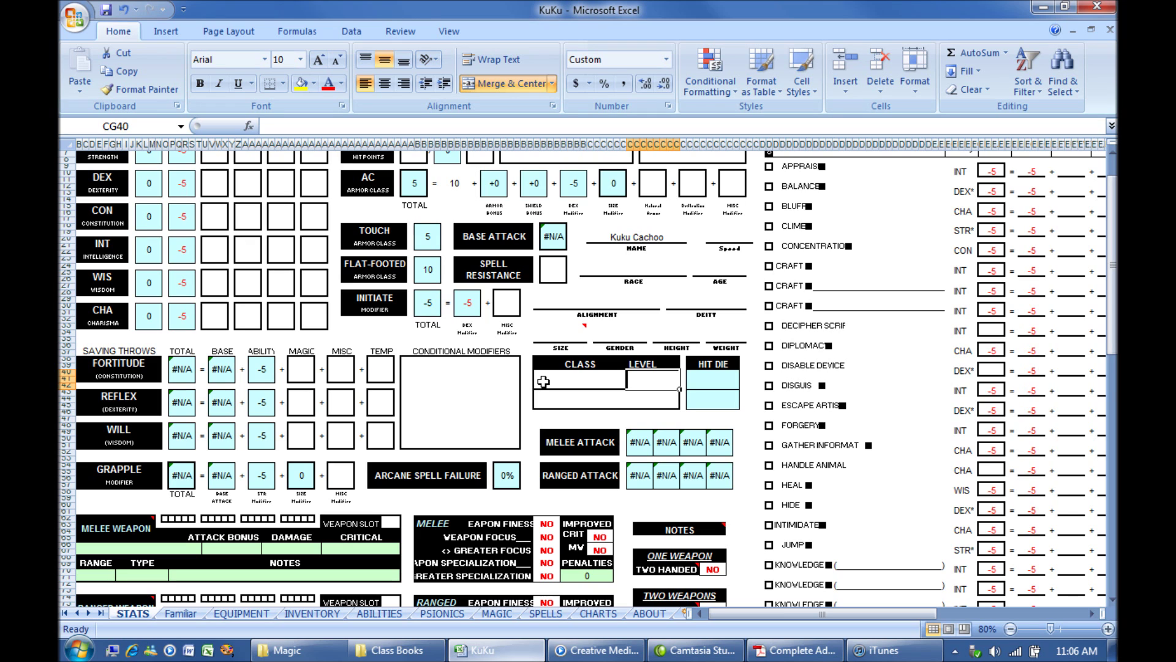
Step: Inspect the melee attack row and its total formula
{"action": "left_click", "coordinate": [522, 382]}
{"action": "scroll", "coordinate": [524, 391], "scroll_direction": "down", "scroll_amount": 4}
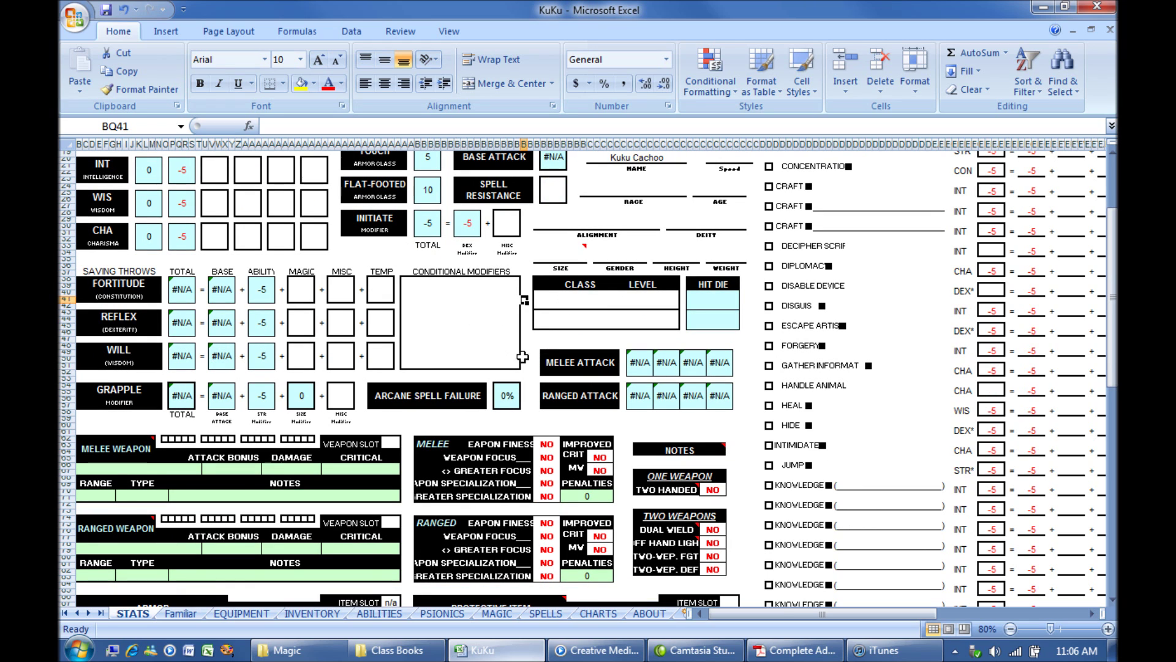
{"action": "left_click", "coordinate": [530, 339]}
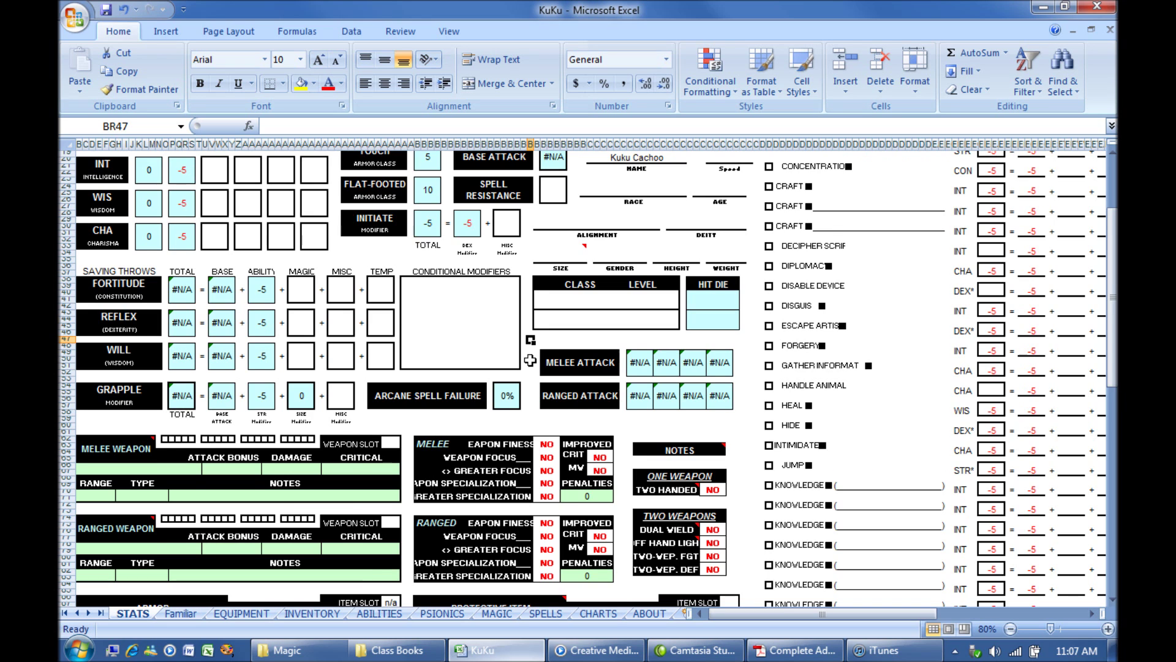
{"action": "scroll", "coordinate": [529, 360], "scroll_direction": "down", "scroll_amount": 2}
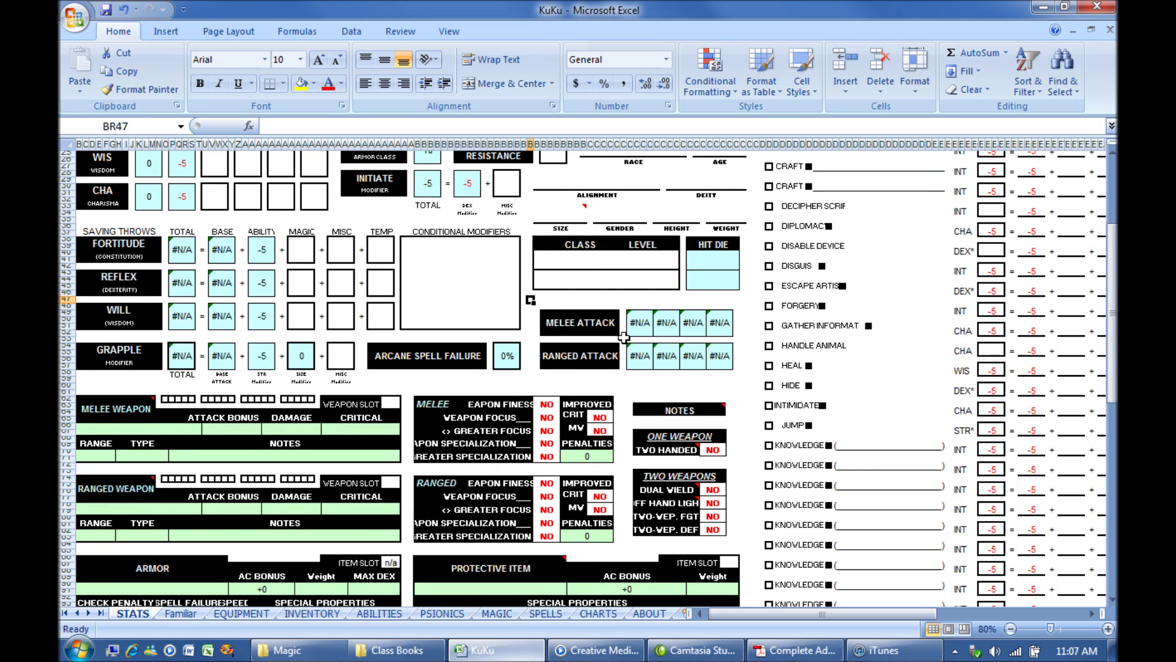
{"action": "left_click", "coordinate": [637, 333]}
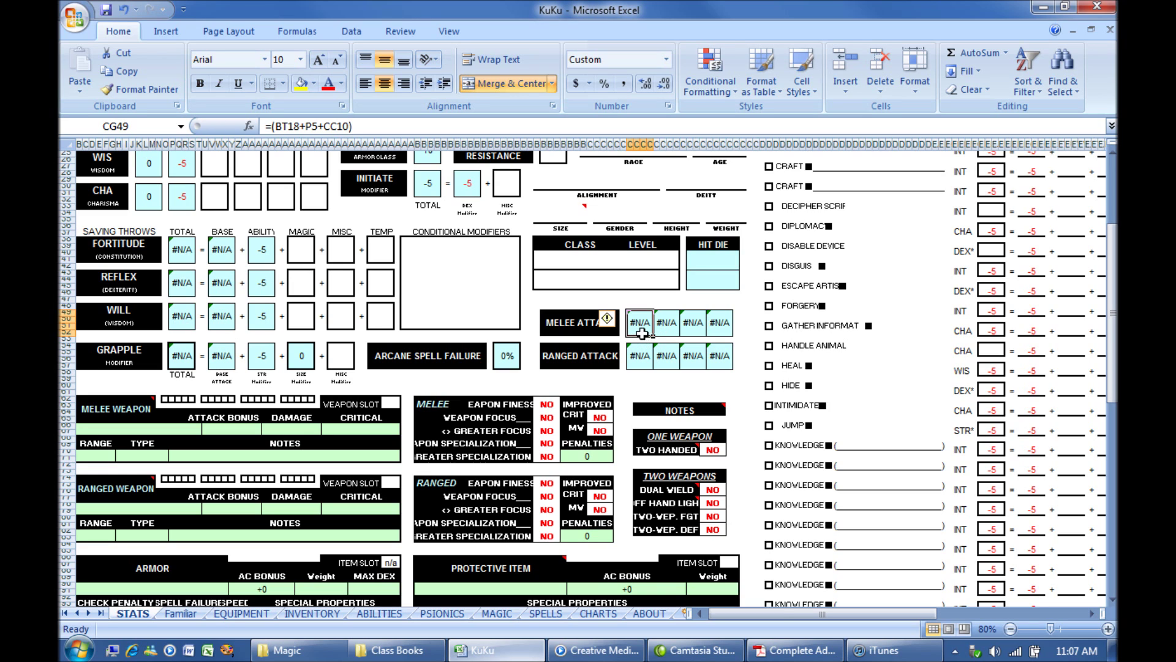
Step: Enter Fighter as the class with level 10
{"action": "left_click", "coordinate": [563, 265]}
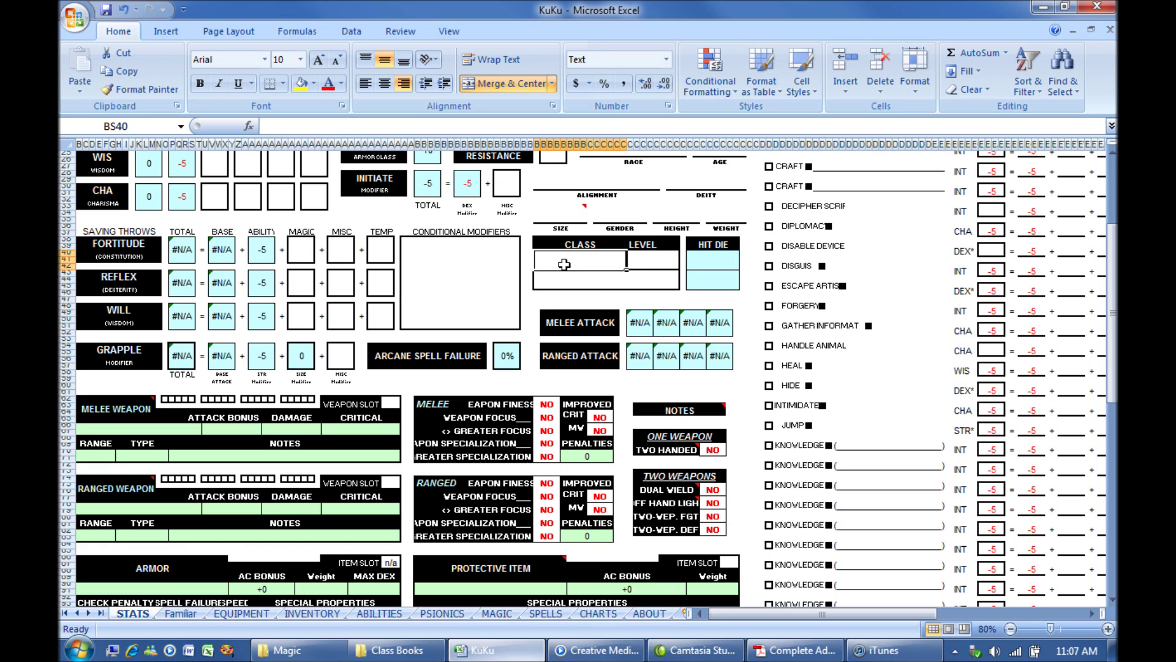
{"action": "type", "text": "Fi"}
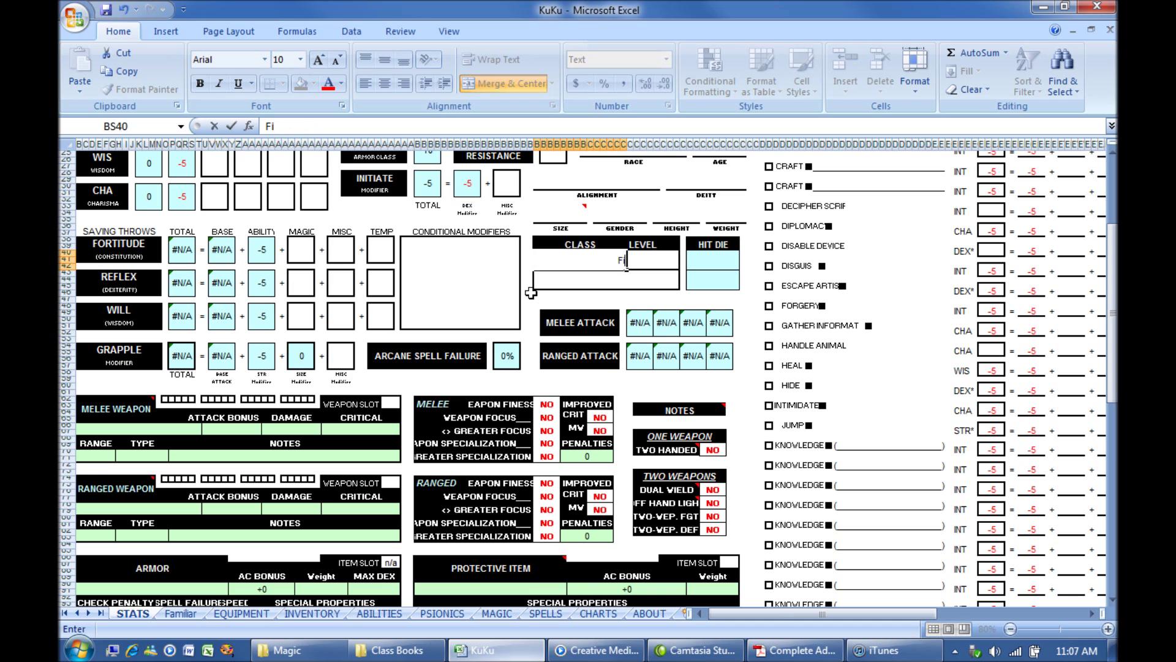
{"action": "type", "text": "ghter`"}
{"action": "key", "text": "BackSpace"}
{"action": "key", "text": "Tab"}
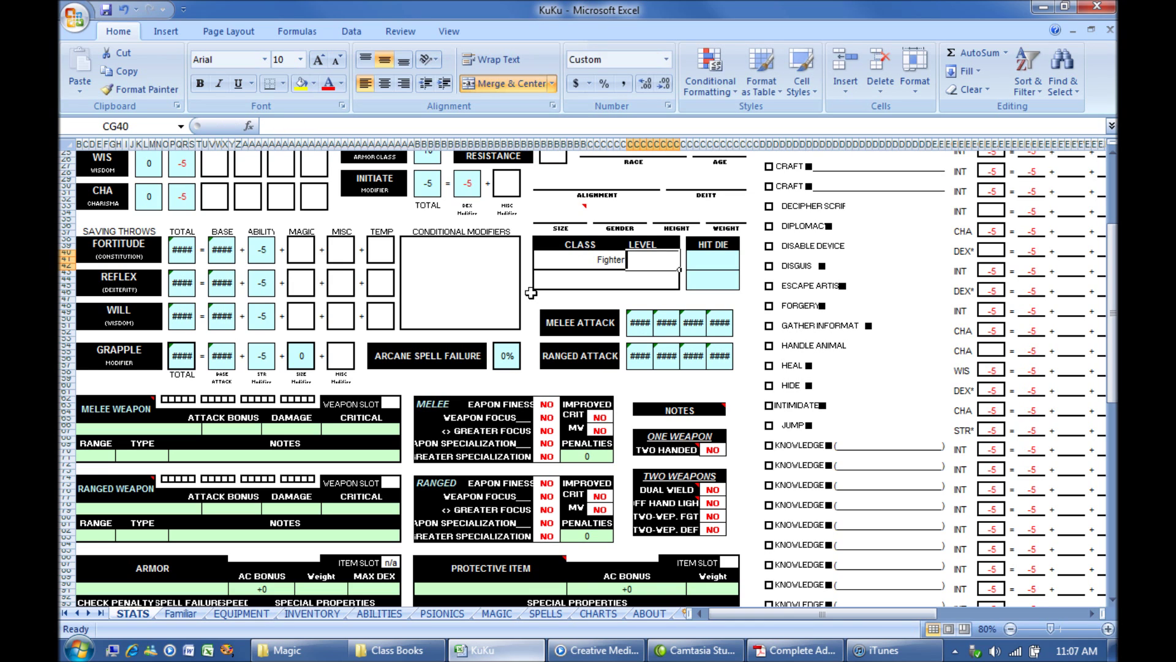
{"action": "type", "text": "10"}
{"action": "key", "text": "Return"}
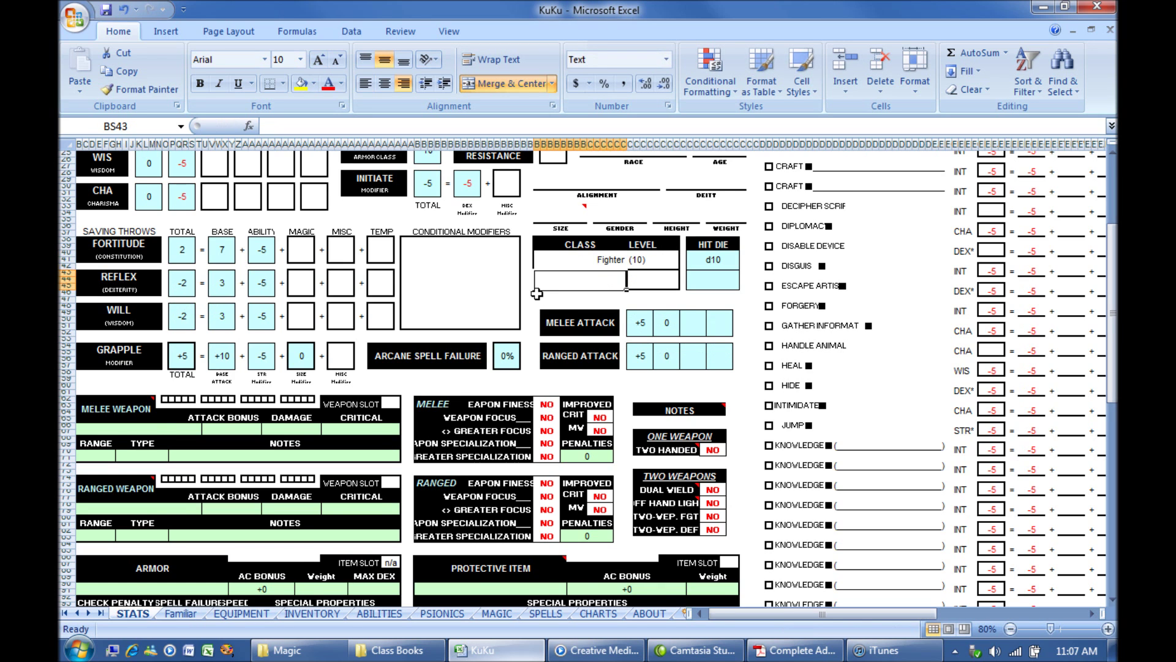
Step: Review the updated values: base attack +10, melee and ranged +5, Fortitude 2
{"action": "scroll", "coordinate": [539, 299], "scroll_direction": "up", "scroll_amount": 2}
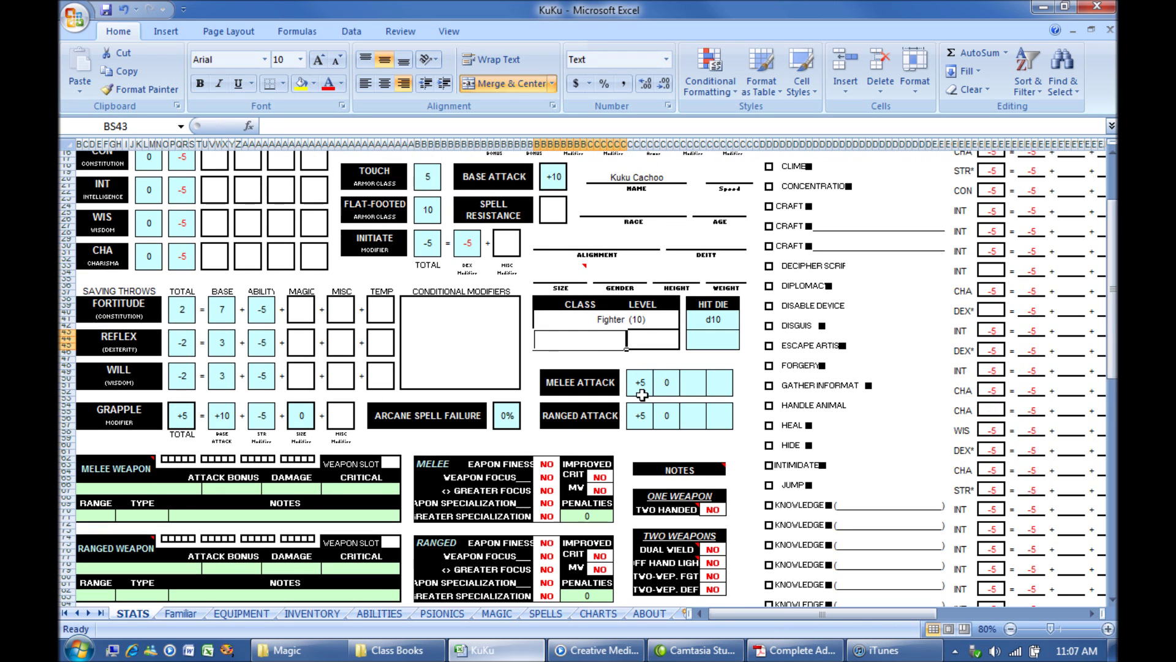
{"action": "scroll", "coordinate": [641, 395], "scroll_direction": "up", "scroll_amount": 4}
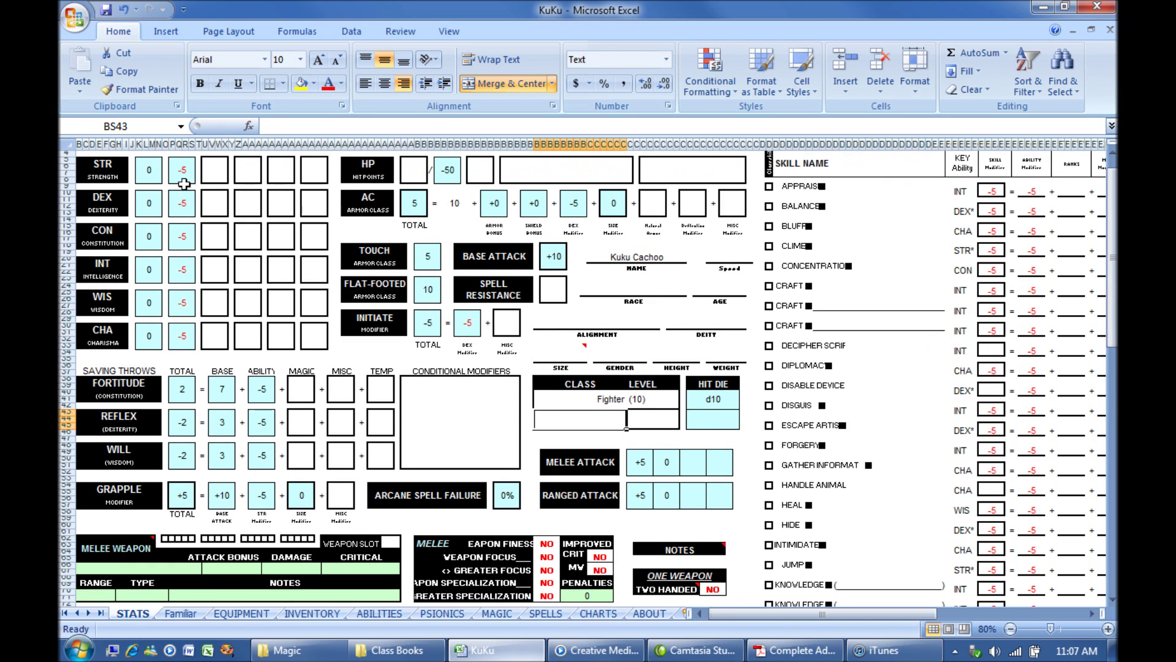
{"action": "scroll", "coordinate": [333, 261], "scroll_direction": "down", "scroll_amount": 2}
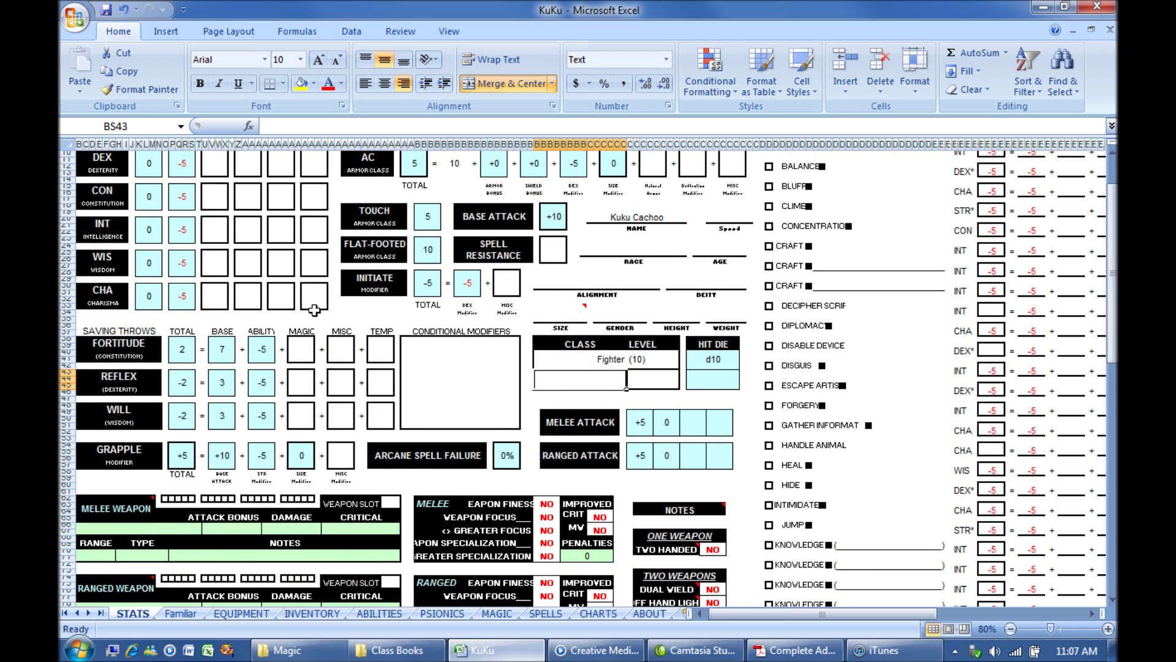
{"action": "scroll", "coordinate": [314, 310], "scroll_direction": "up", "scroll_amount": 2}
{"action": "scroll", "coordinate": [568, 378], "scroll_direction": "down", "scroll_amount": 6}
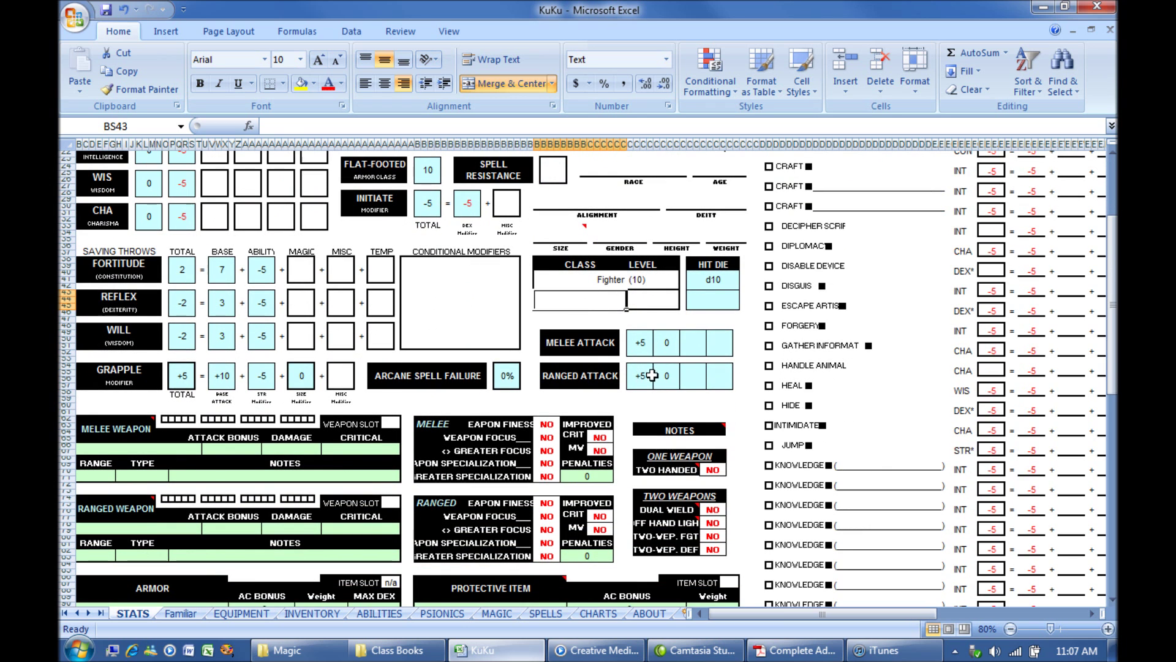
{"action": "scroll", "coordinate": [640, 372], "scroll_direction": "down", "scroll_amount": 2}
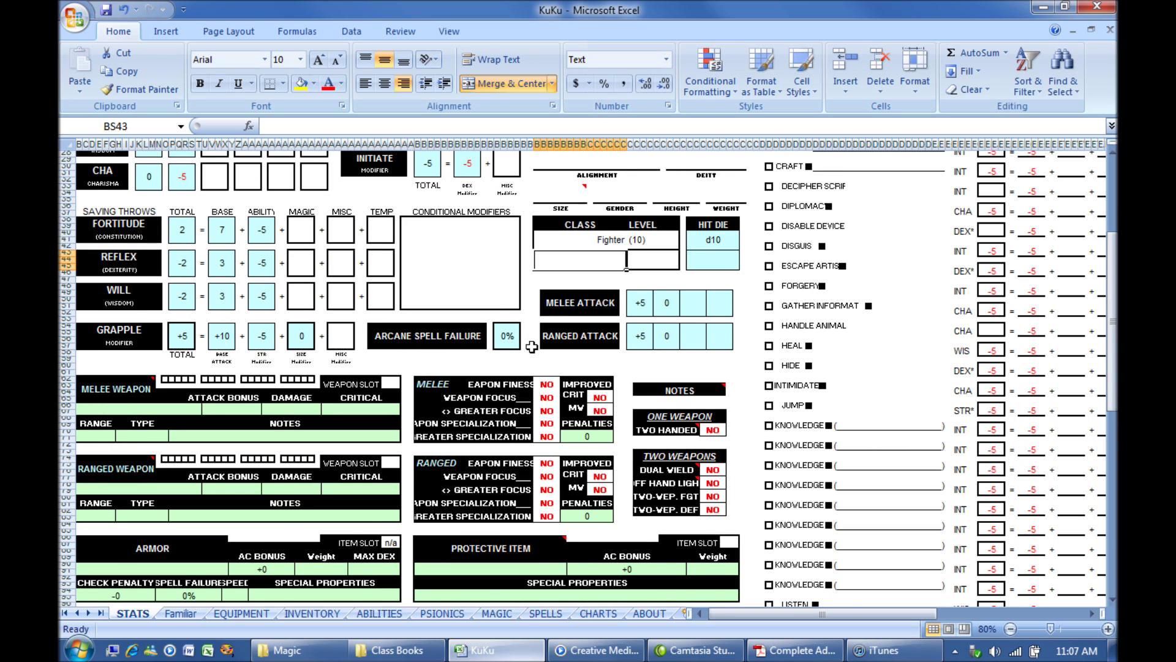
{"action": "scroll", "coordinate": [530, 347], "scroll_direction": "down", "scroll_amount": 1}
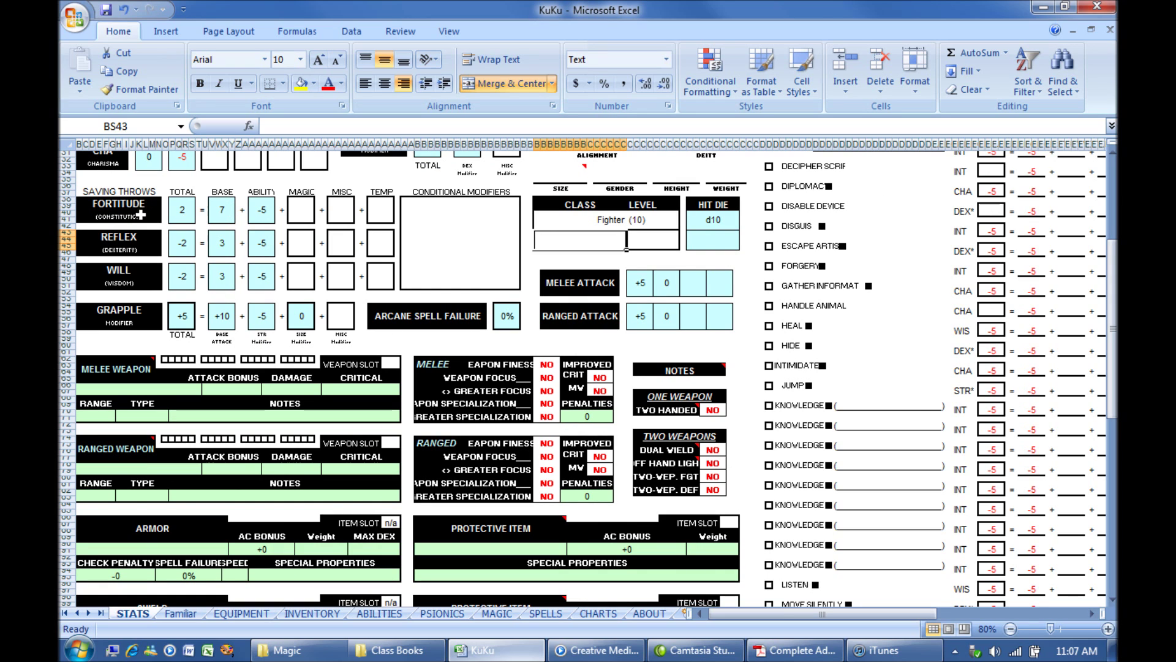
{"action": "left_click", "coordinate": [223, 200]}
{"action": "left_click", "coordinate": [262, 204]}
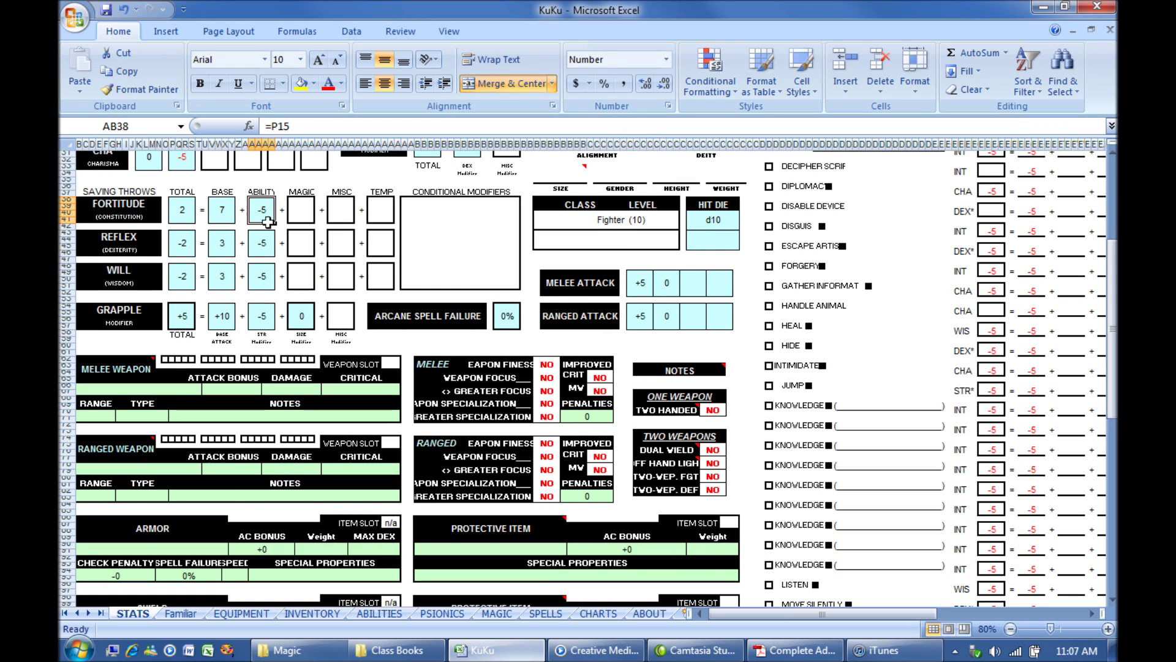
{"action": "left_click", "coordinate": [297, 209]}
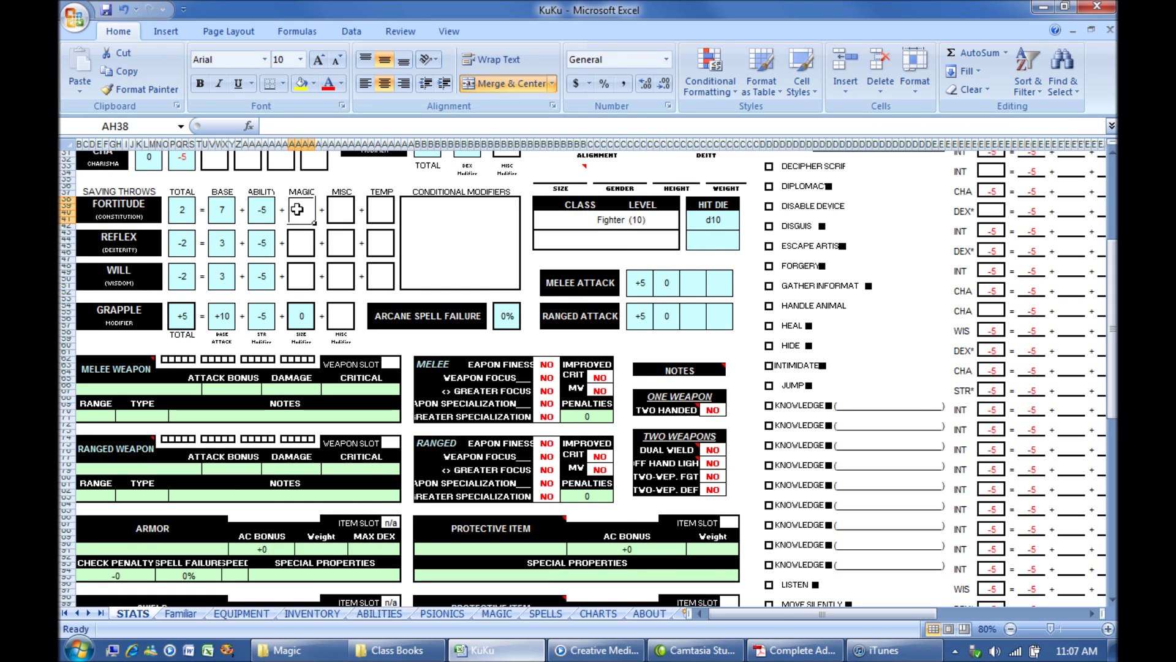
{"action": "left_click", "coordinate": [341, 209]}
{"action": "left_click", "coordinate": [380, 209]}
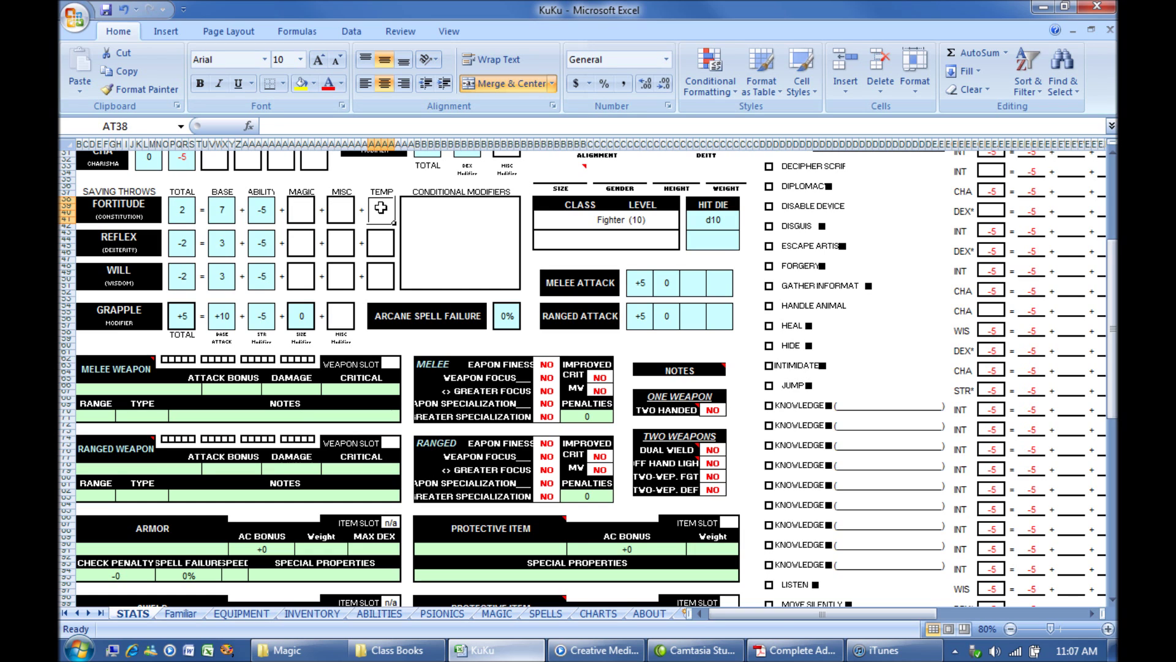
{"action": "left_click", "coordinate": [444, 203]}
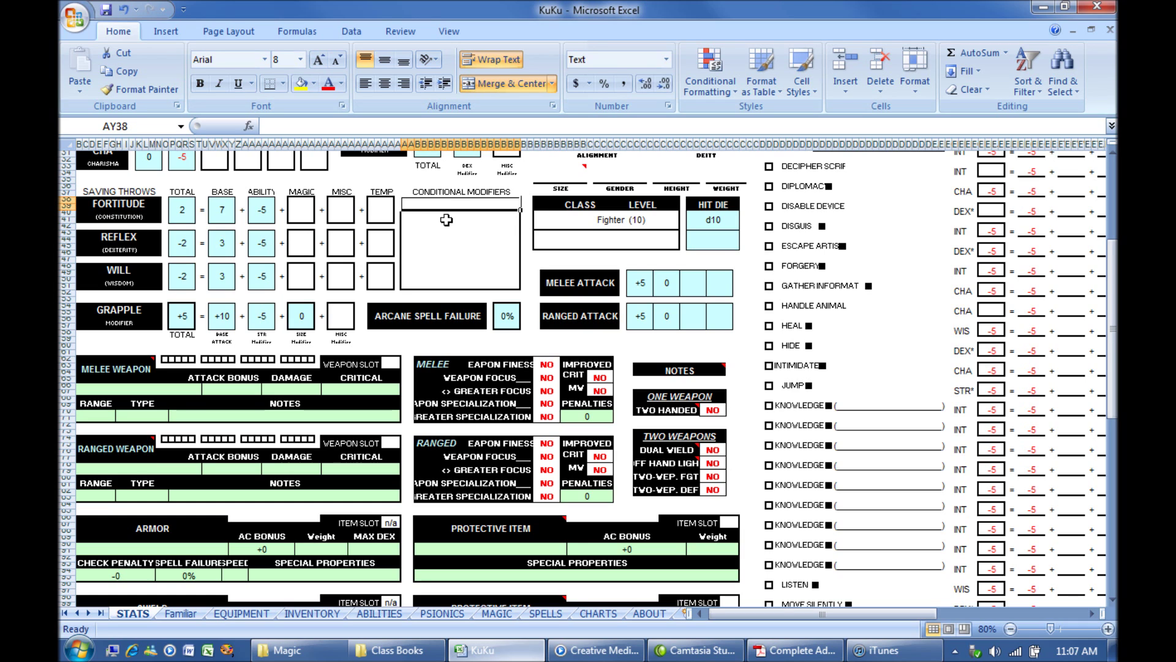
{"action": "left_click", "coordinate": [449, 218]}
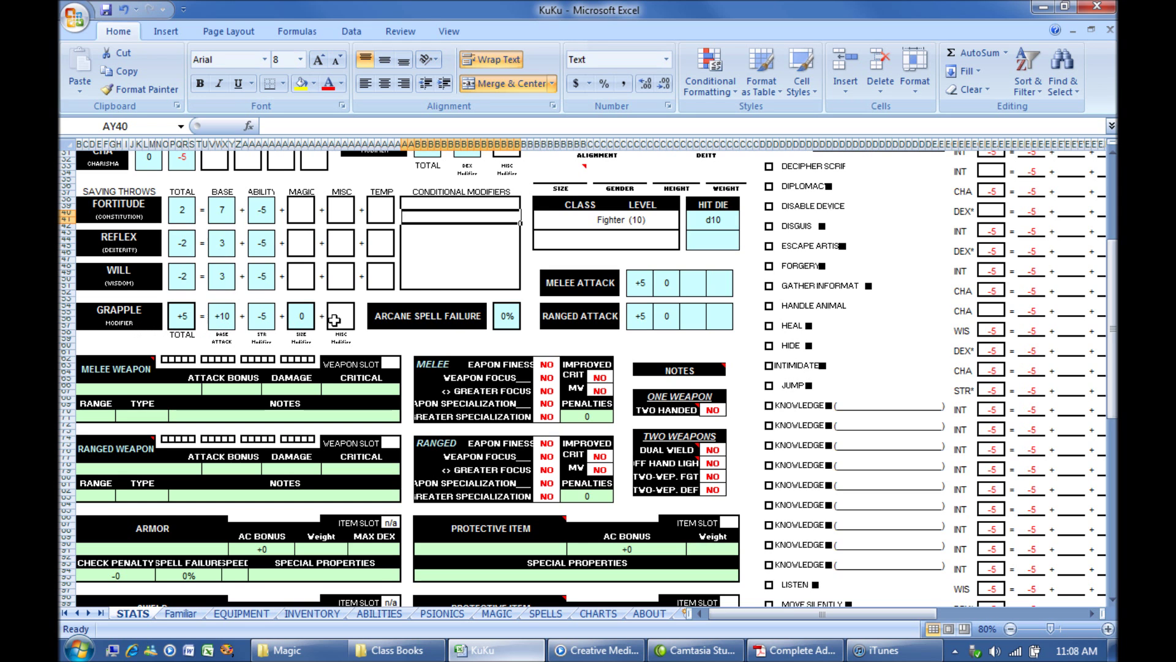
{"action": "scroll", "coordinate": [335, 354], "scroll_direction": "down", "scroll_amount": 5}
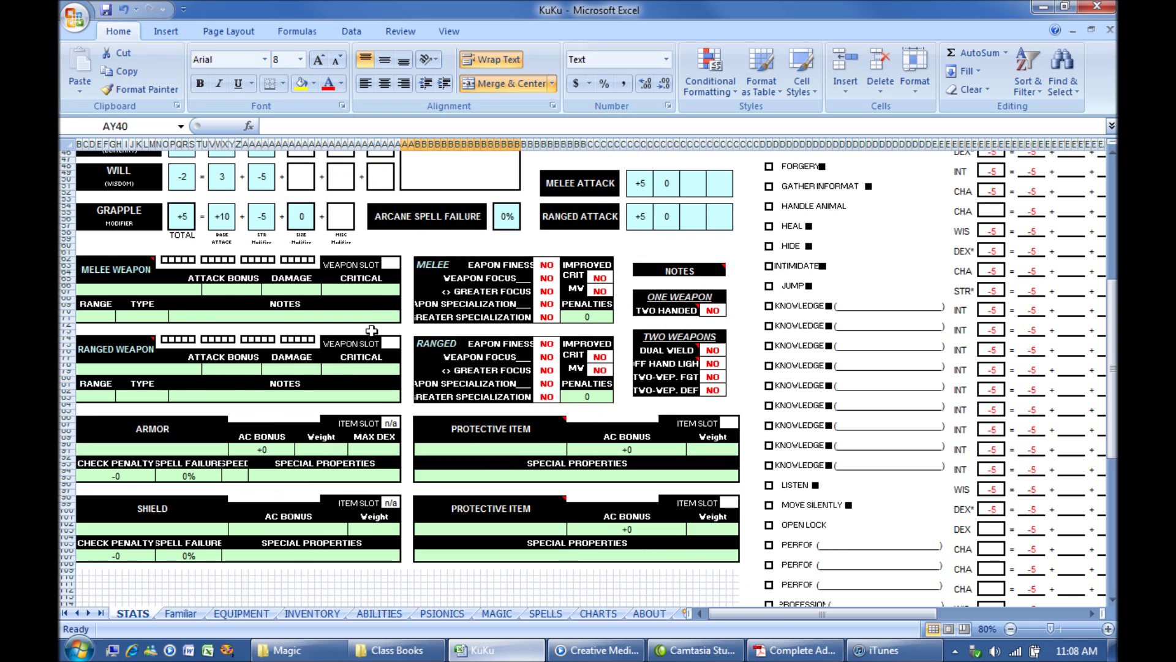
{"action": "left_click", "coordinate": [388, 268]}
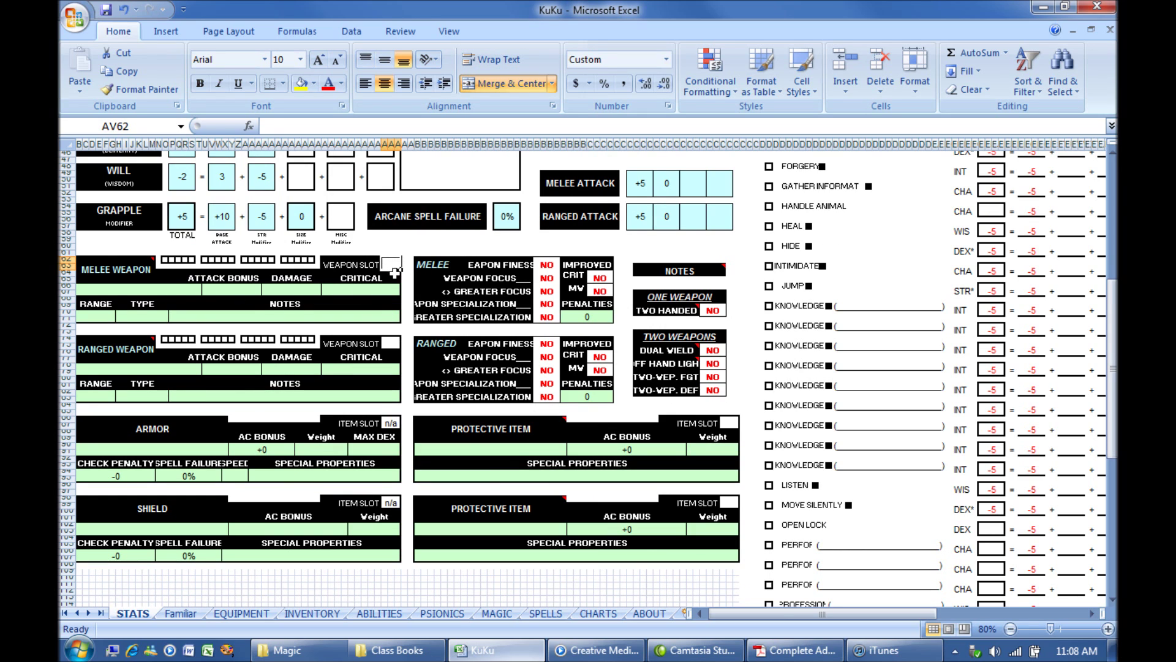
{"action": "type", "text": "2"}
{"action": "key", "text": "Return"}
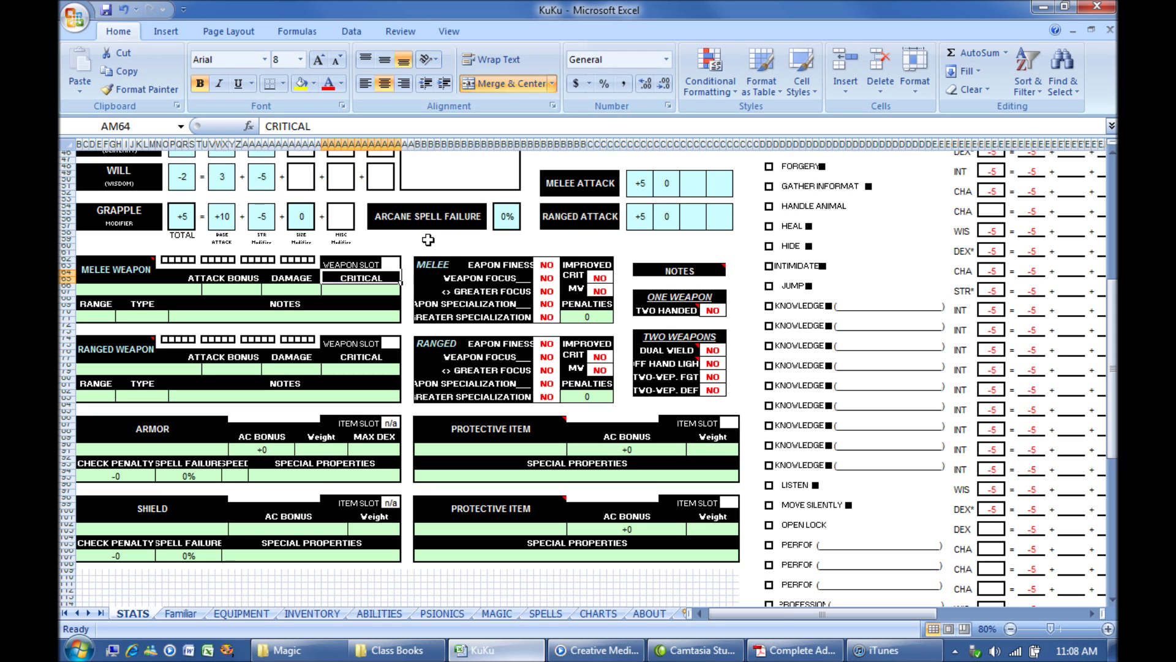
{"action": "left_click", "coordinate": [394, 262]}
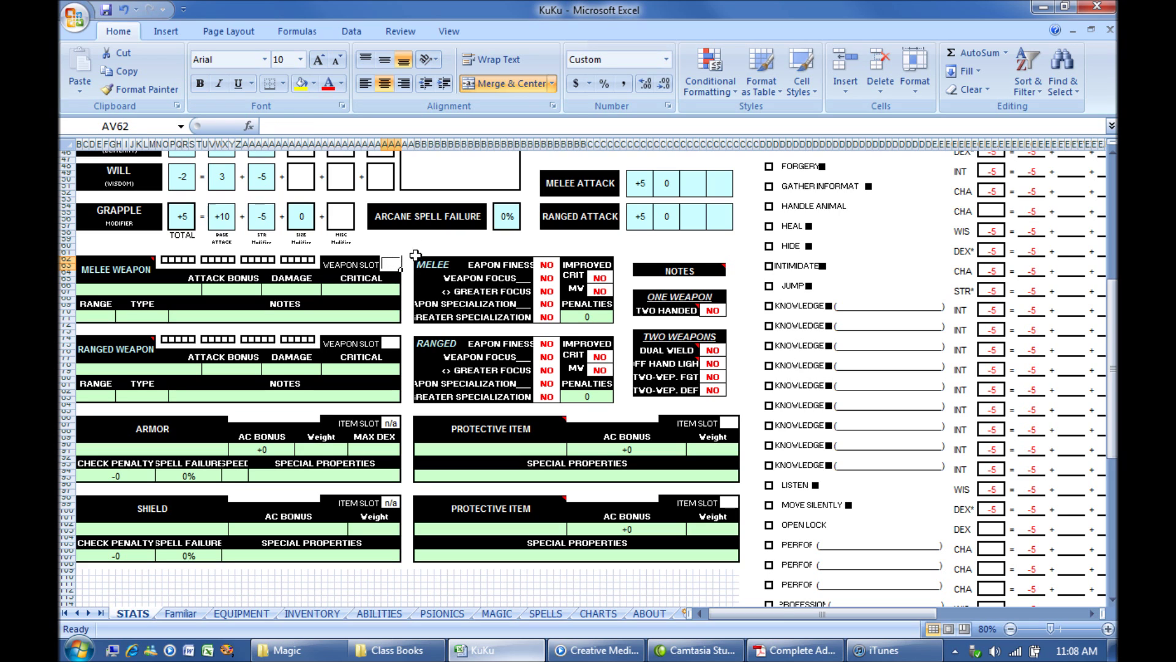
{"action": "type", "text": "1"}
{"action": "key", "text": "Return"}
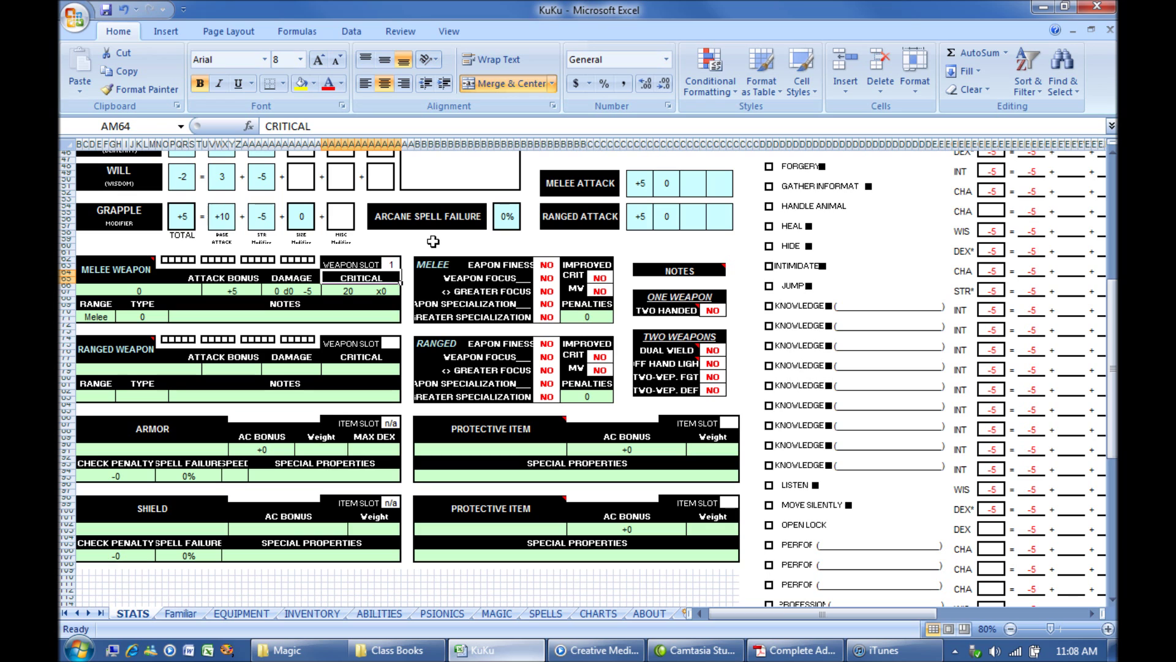
{"action": "left_click", "coordinate": [392, 263]}
{"action": "key", "text": "BackSpace"}
{"action": "key", "text": "Return"}
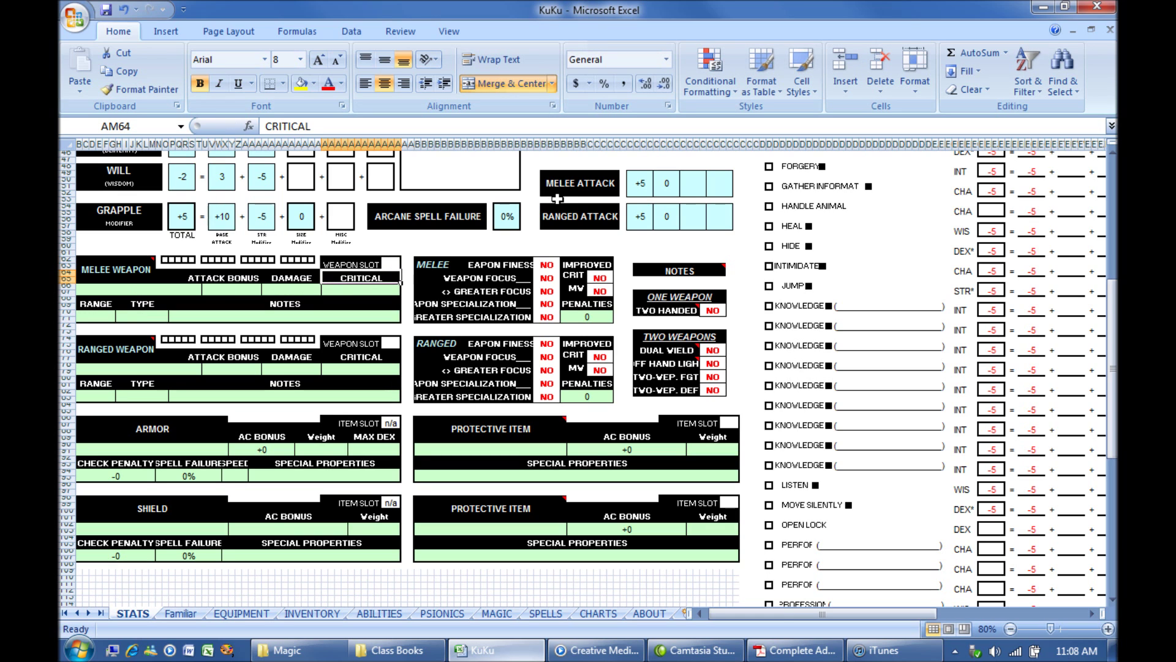
{"action": "left_click", "coordinate": [553, 264]}
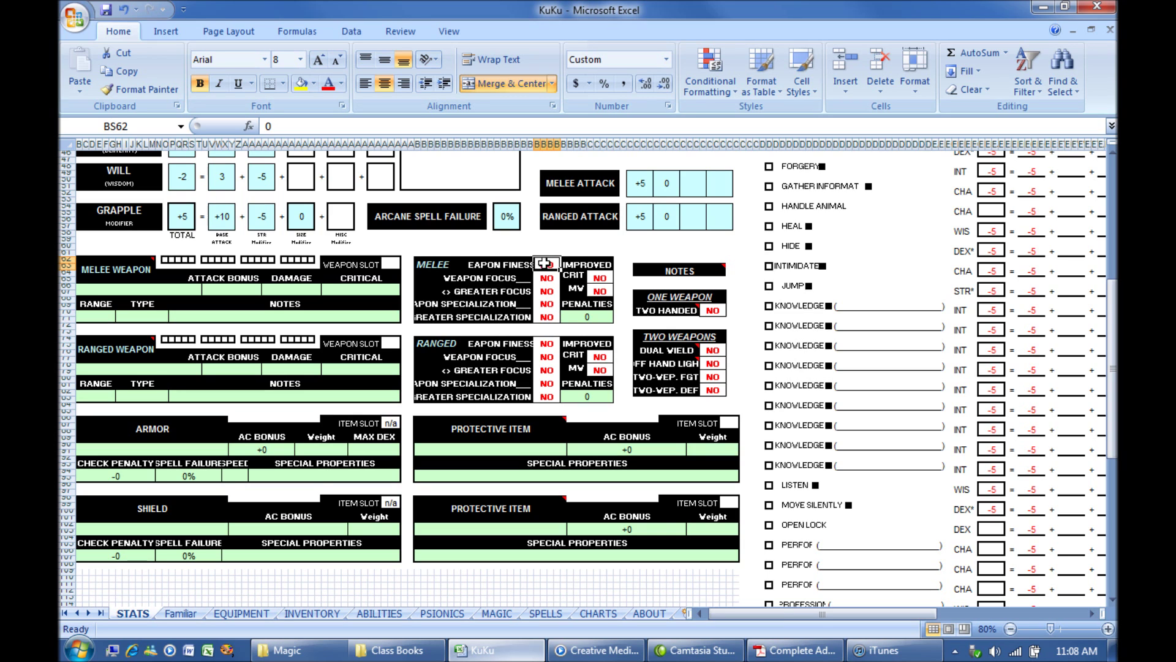
Step: Enter yes for Weapon Finesse and show the NOTES comment coding specializations as 0 = NO, 1 = YES
{"action": "type", "text": "yes"}
{"action": "key", "text": "Return"}
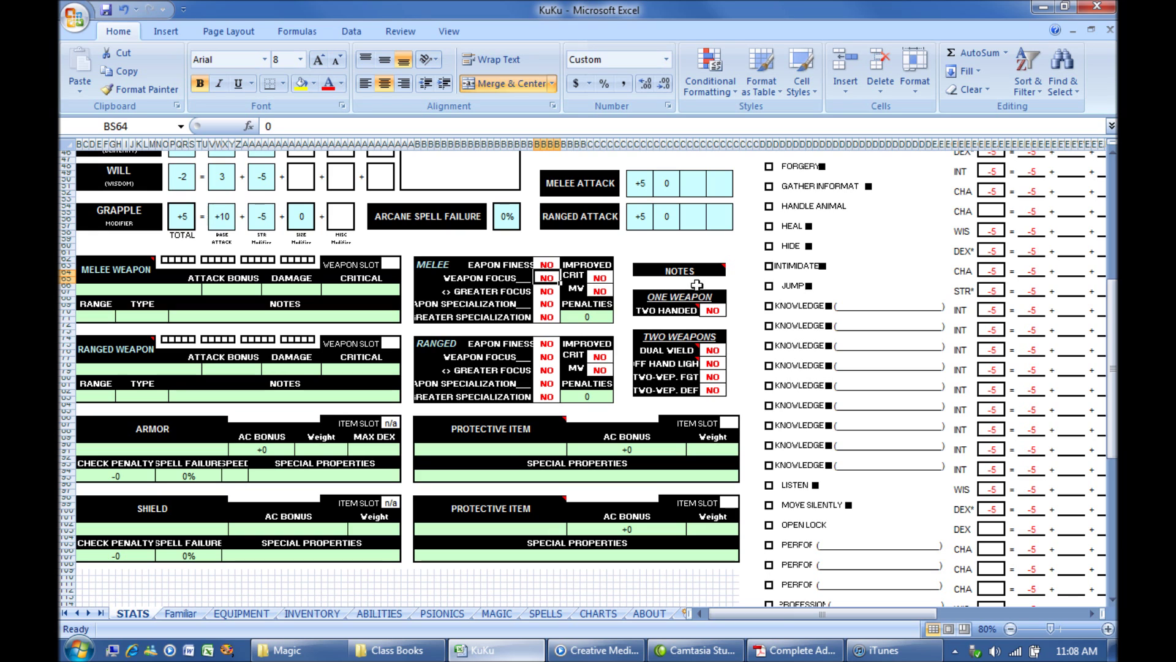
{"action": "mouse_move", "coordinate": [717, 269]}
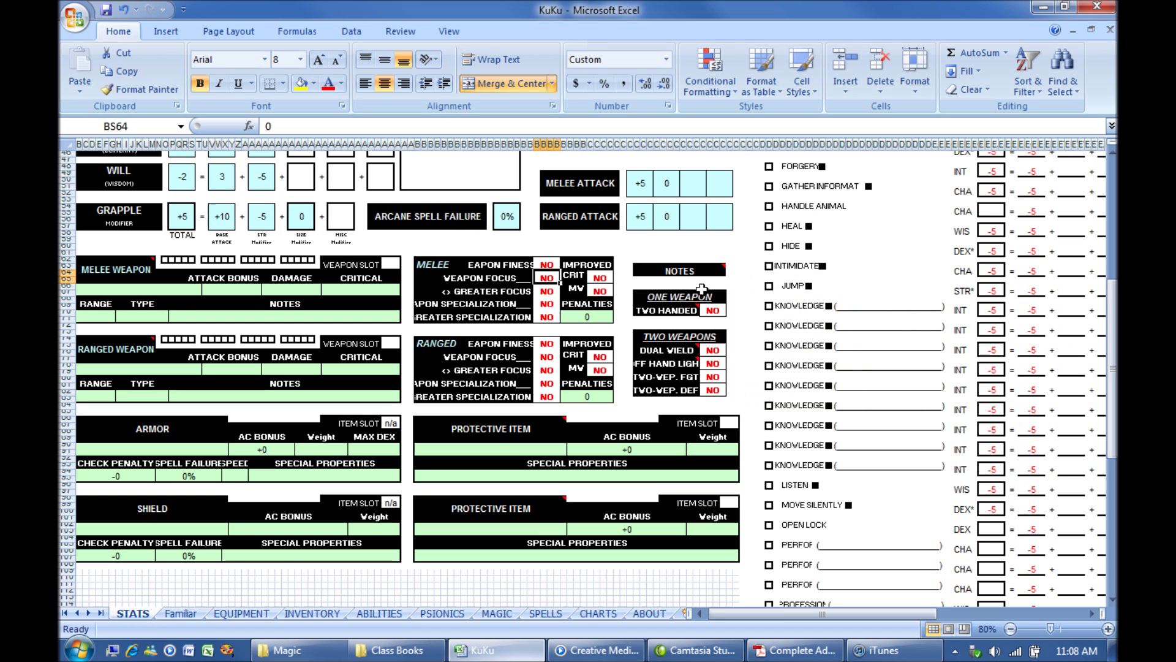
{"action": "left_click", "coordinate": [708, 273]}
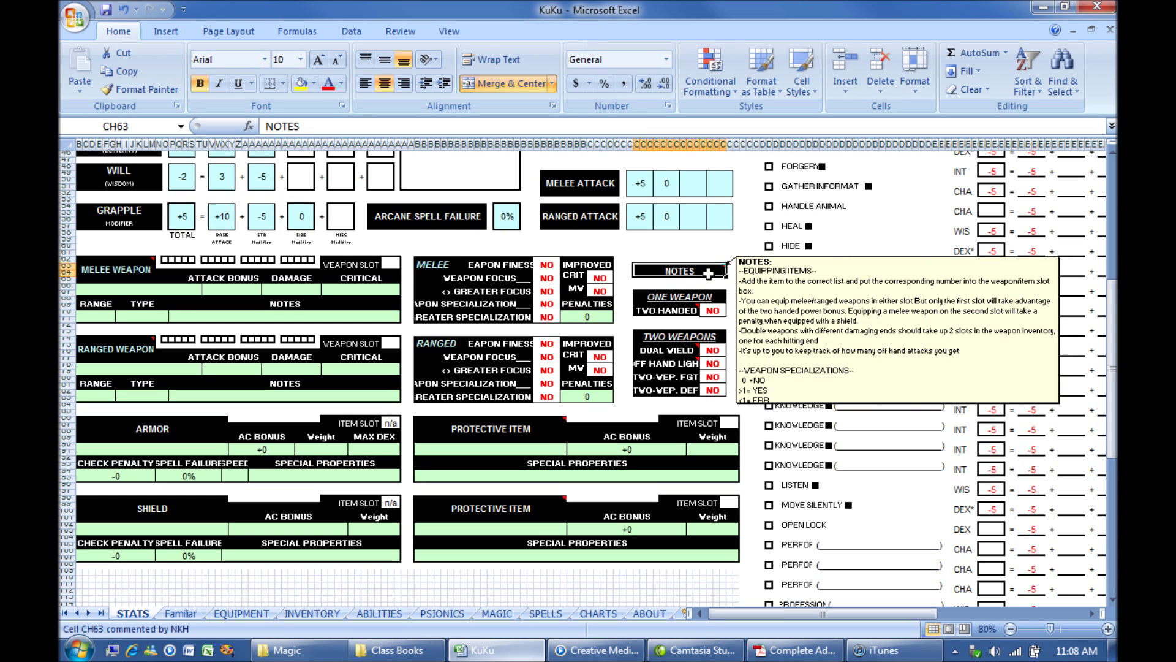
{"action": "right_click", "coordinate": [709, 274]}
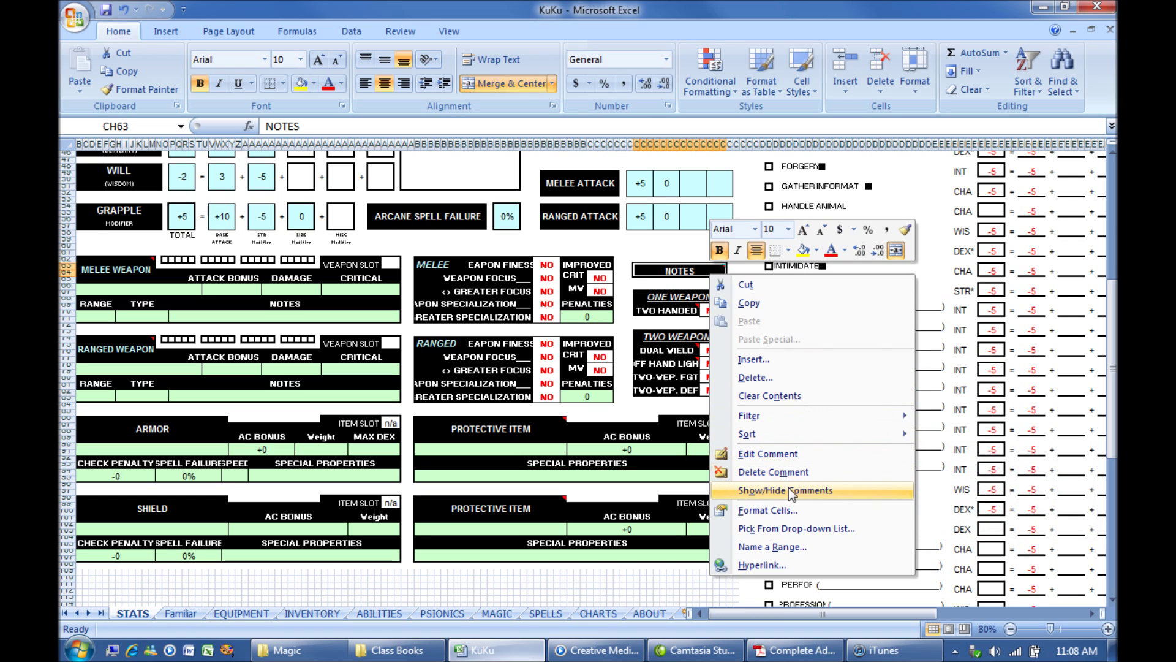
{"action": "left_click", "coordinate": [760, 454]}
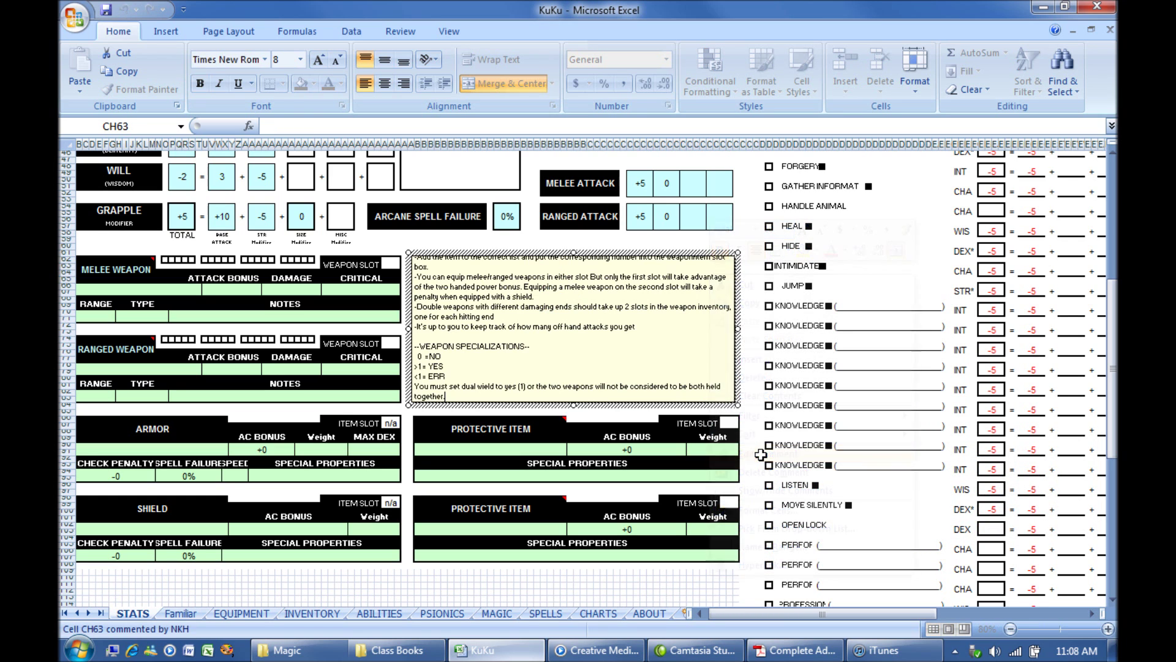
{"action": "scroll", "coordinate": [578, 348], "scroll_direction": "up", "scroll_amount": 2}
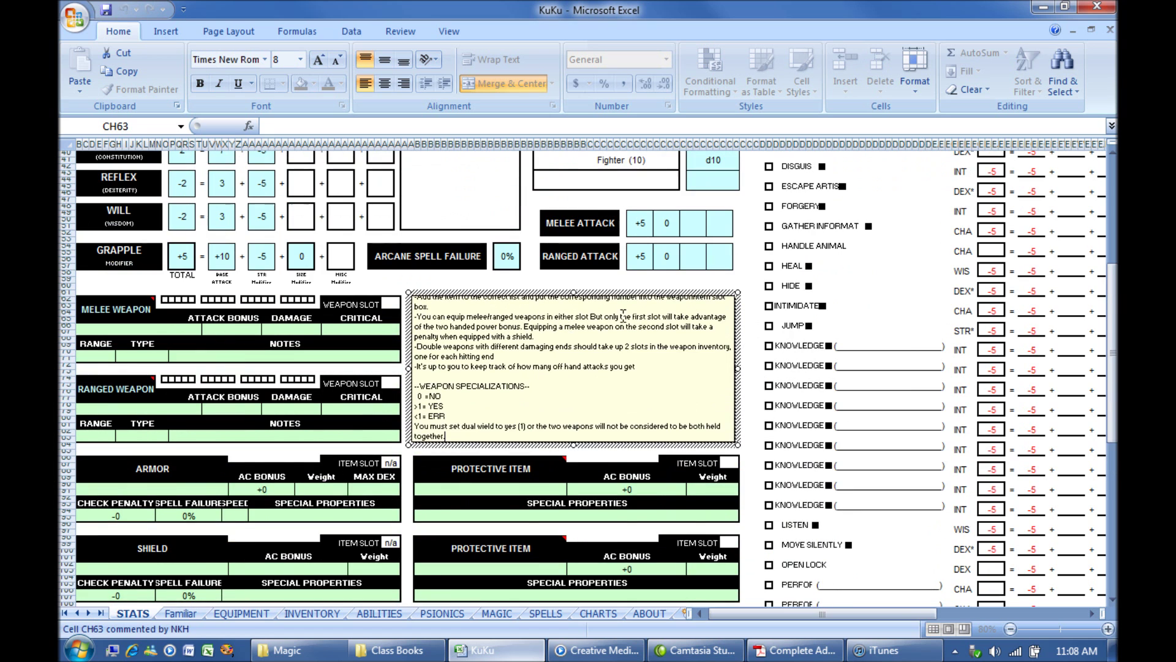
{"action": "left_click", "coordinate": [748, 273]}
{"action": "scroll", "coordinate": [733, 295], "scroll_direction": "down", "scroll_amount": 5}
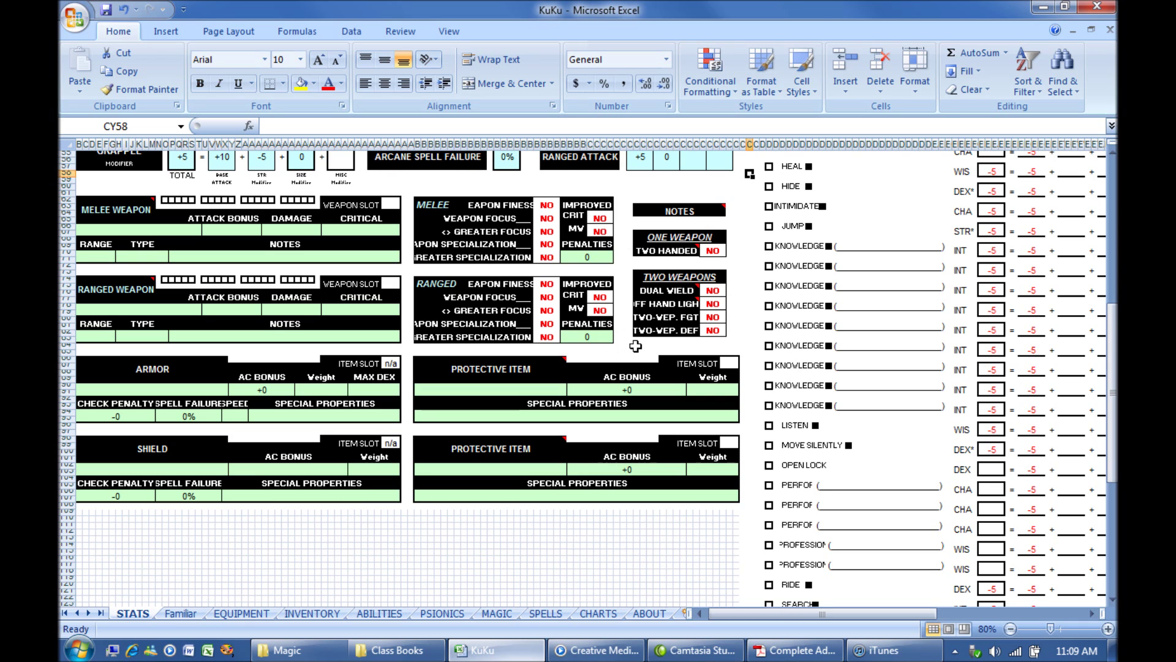
{"action": "left_click", "coordinate": [629, 353]}
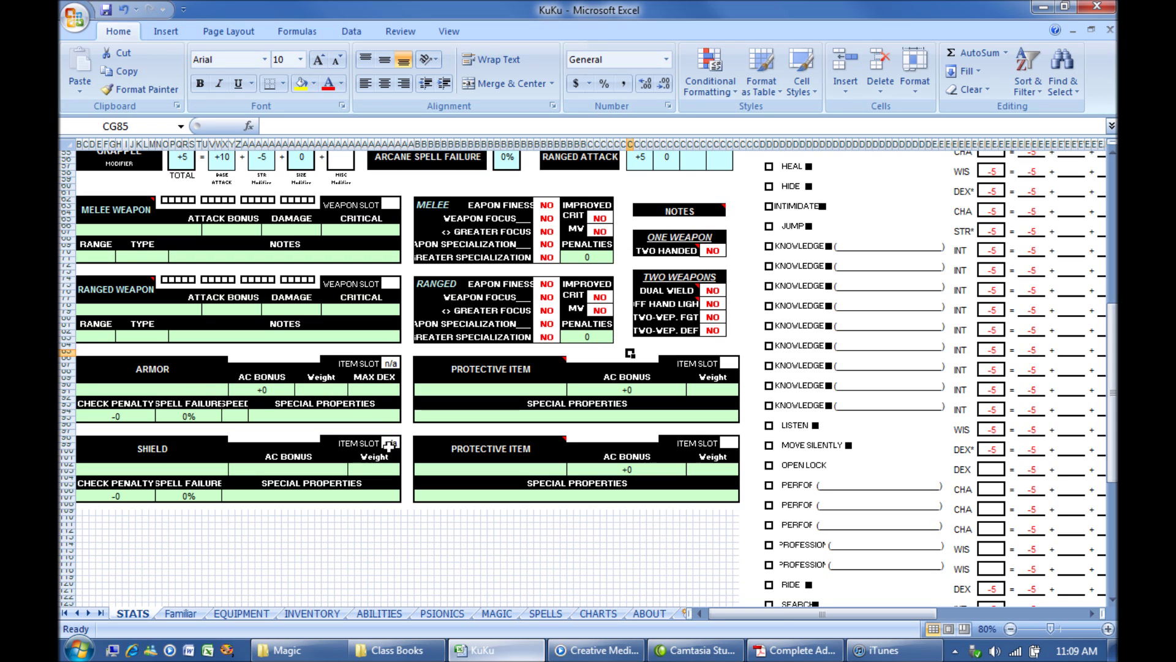
{"action": "left_click", "coordinate": [396, 365]}
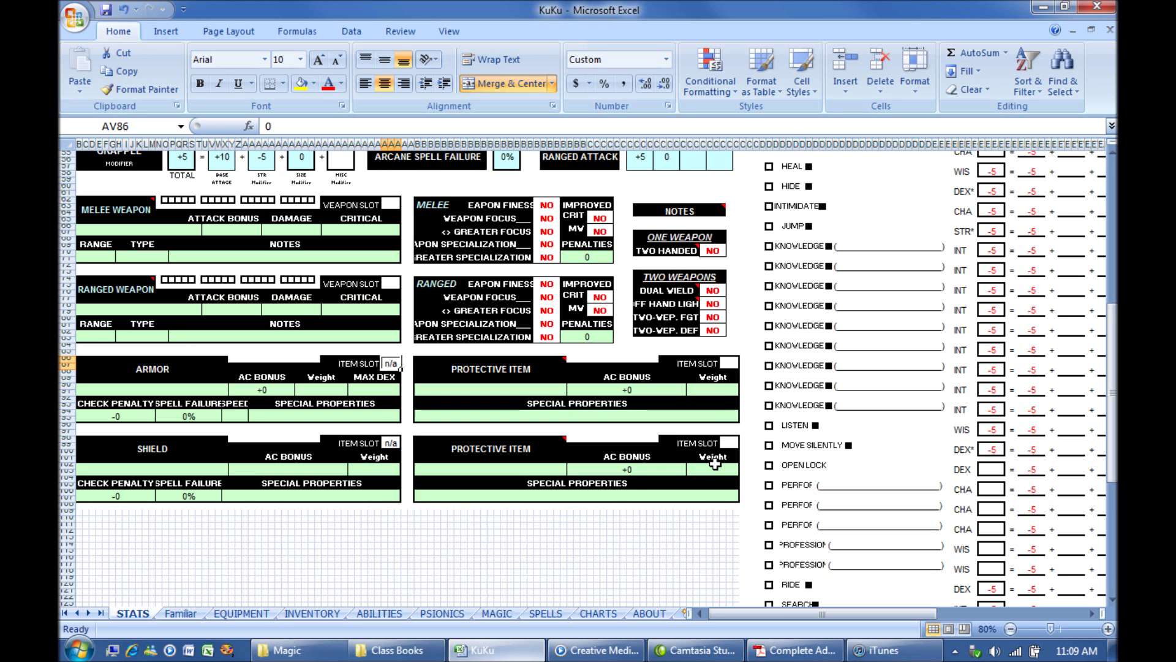
{"action": "scroll", "coordinate": [656, 458], "scroll_direction": "up", "scroll_amount": 9}
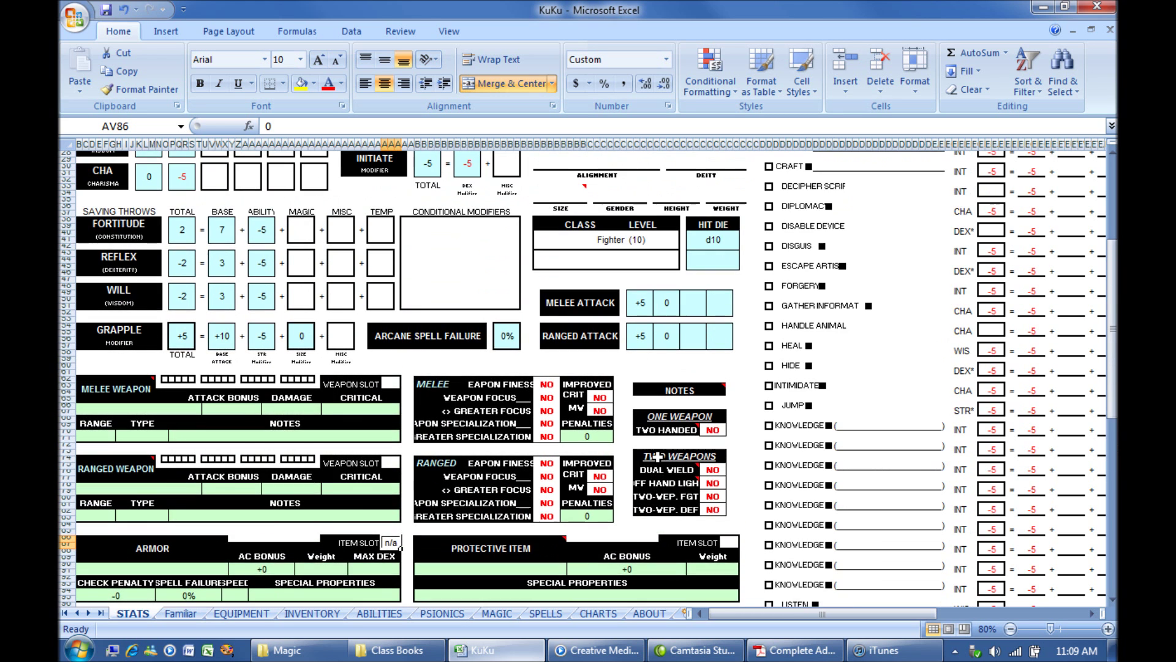
{"action": "scroll", "coordinate": [658, 456], "scroll_direction": "up", "scroll_amount": 9}
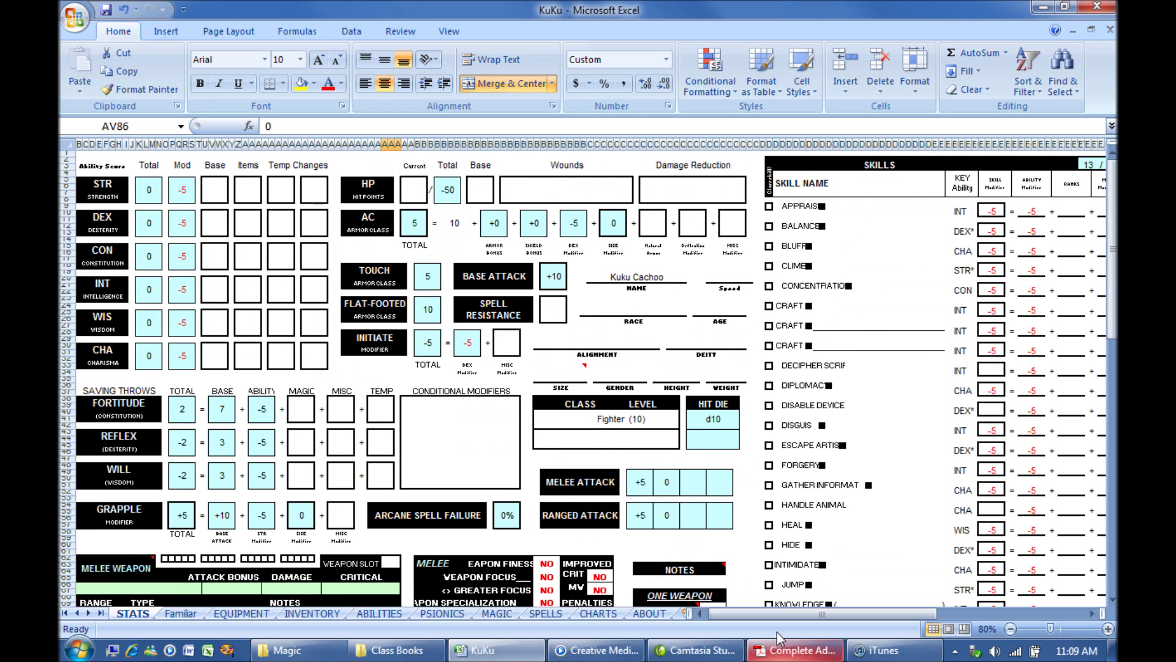
Step: Mark Appraise as a class skill with an x in its checkbox
{"action": "left_click_drag", "start_coordinate": [774, 612], "coordinate": [838, 607]}
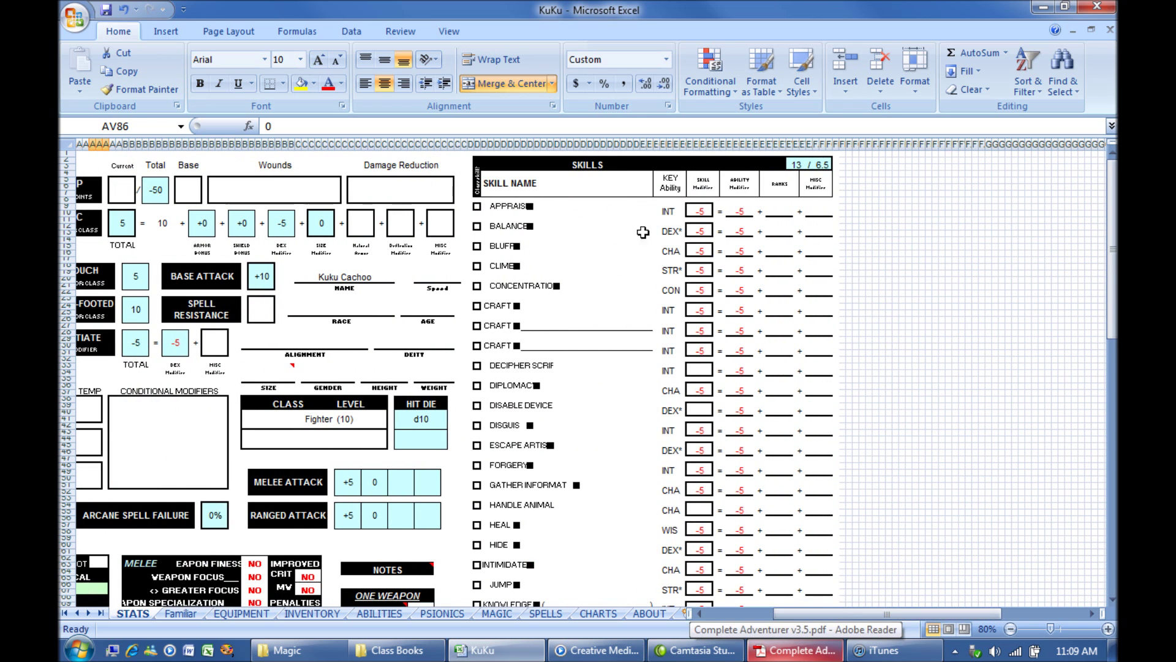
{"action": "left_click", "coordinate": [477, 207]}
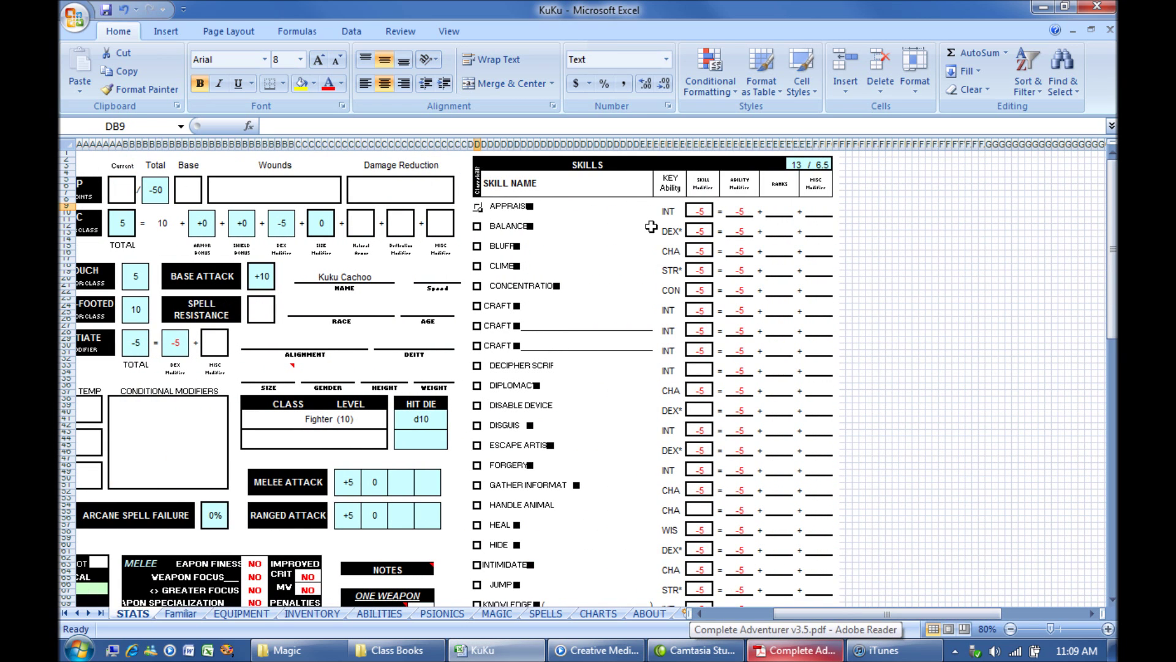
{"action": "type", "text": "x"}
{"action": "key", "text": "Return"}
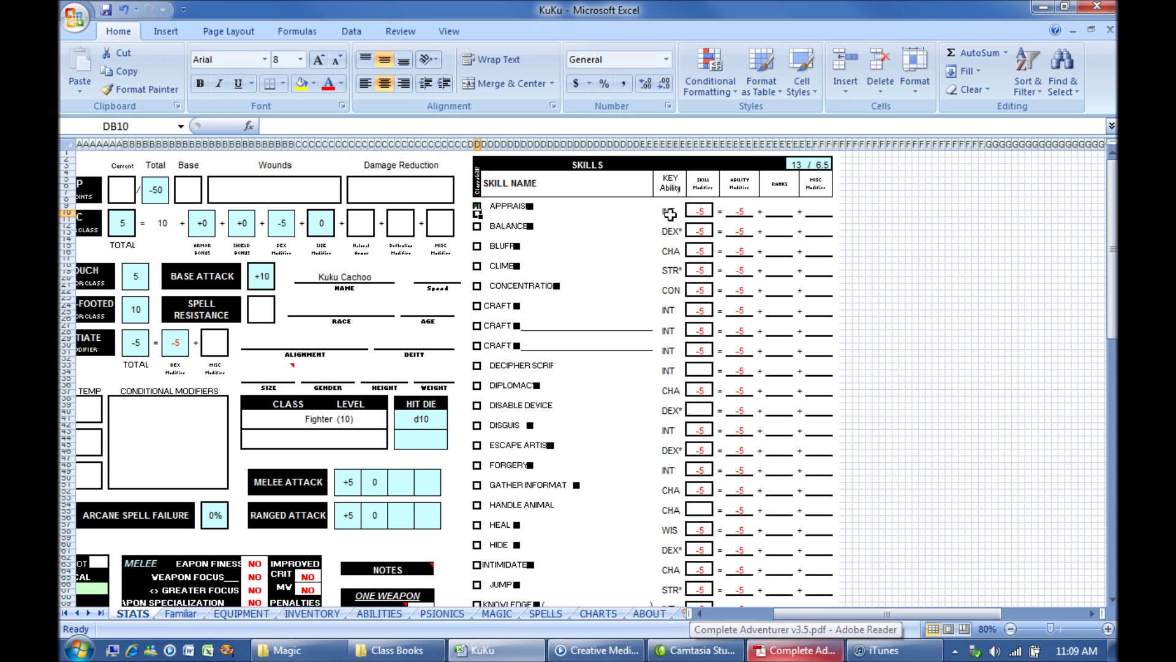
{"action": "key", "text": "Up"}
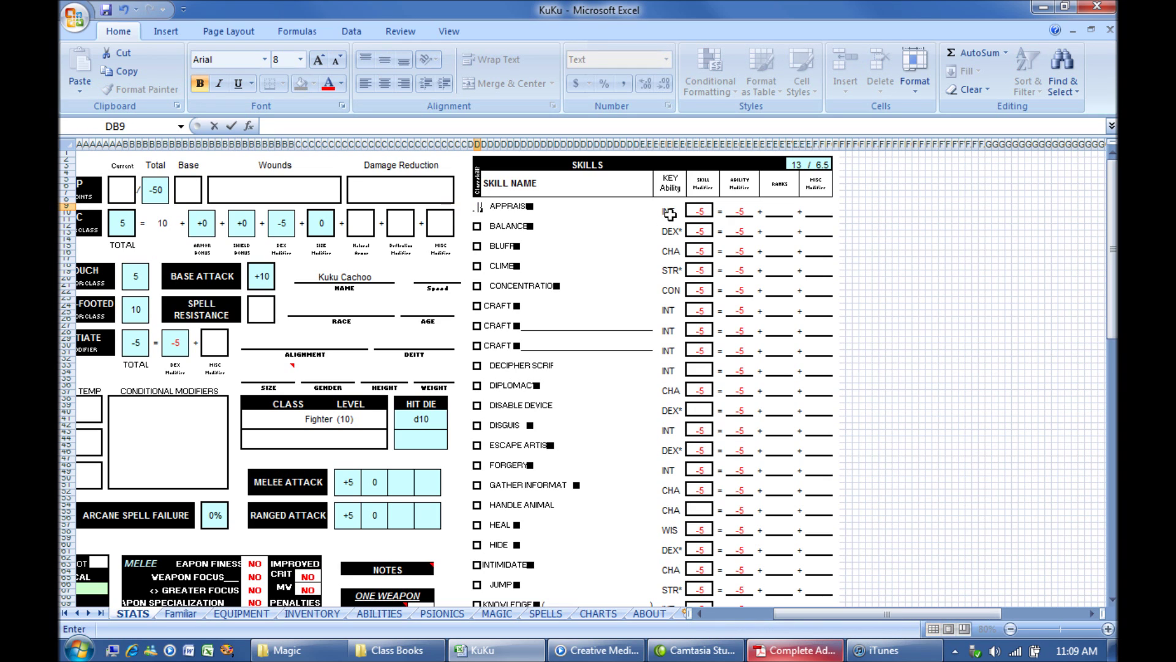
{"action": "key", "text": "Down"}
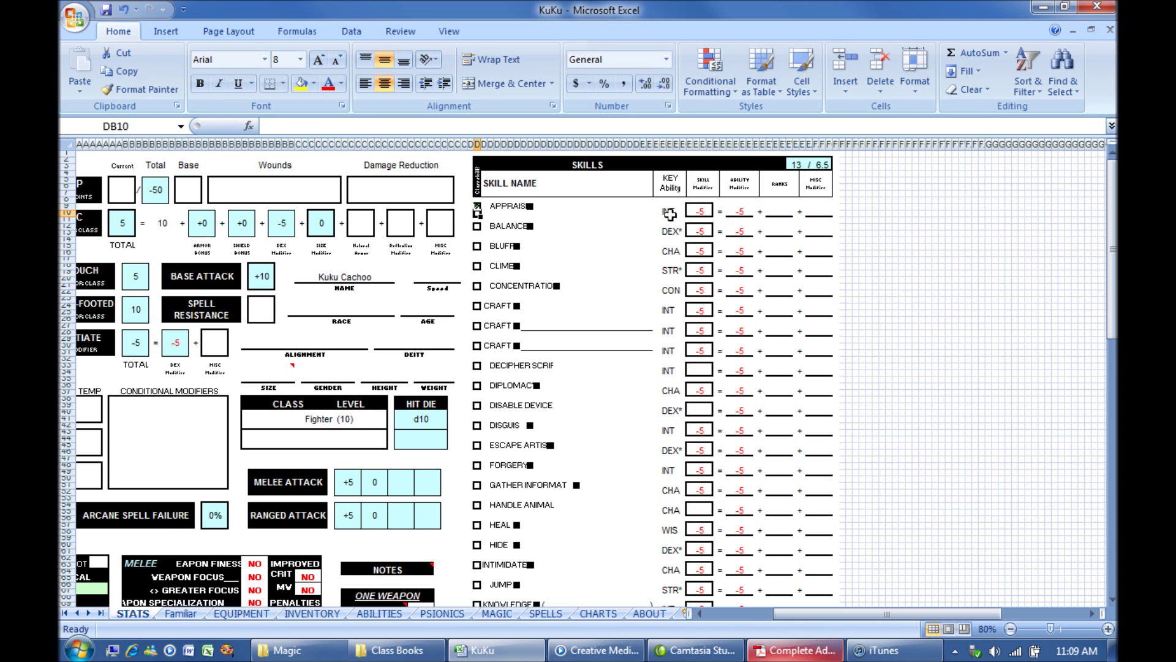
Step: Inspect the Appraise skill modifier, ability modifier formula, Ranks and misc modifier cells
{"action": "left_click", "coordinate": [942, 233]}
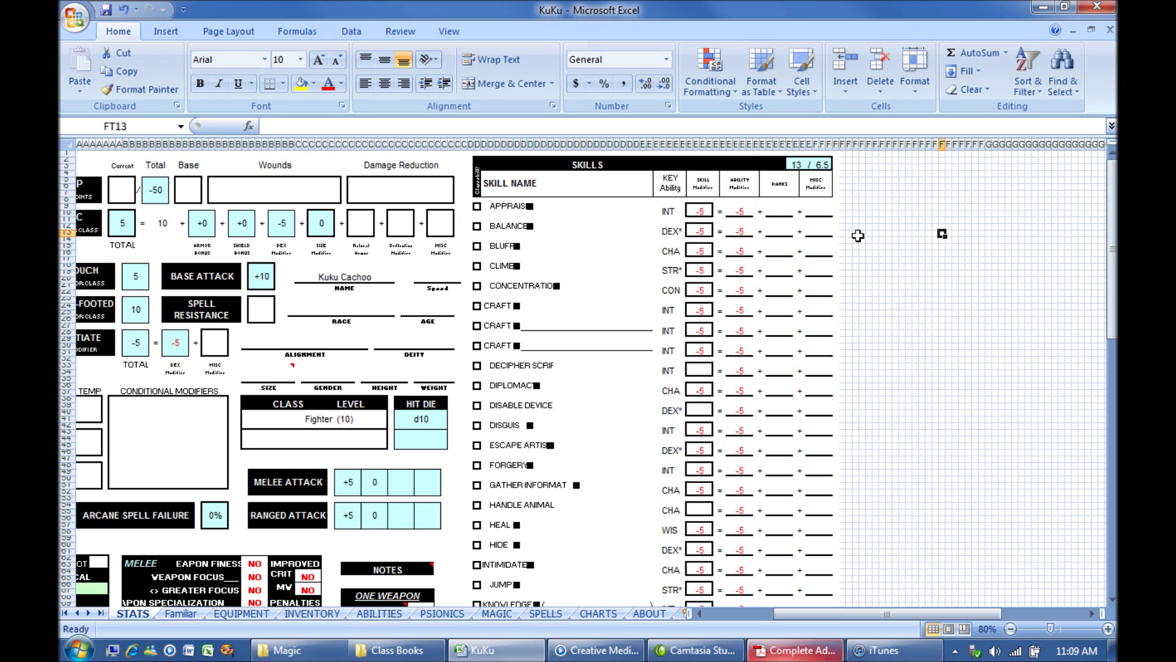
{"action": "left_click", "coordinate": [703, 213]}
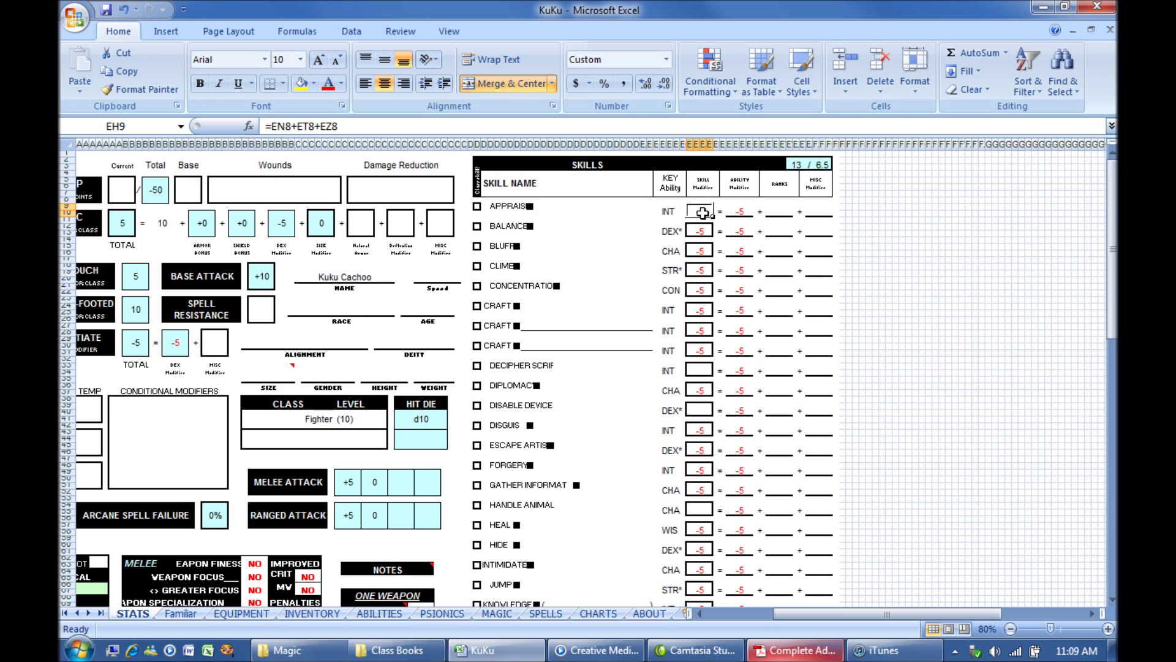
{"action": "left_click", "coordinate": [739, 212]}
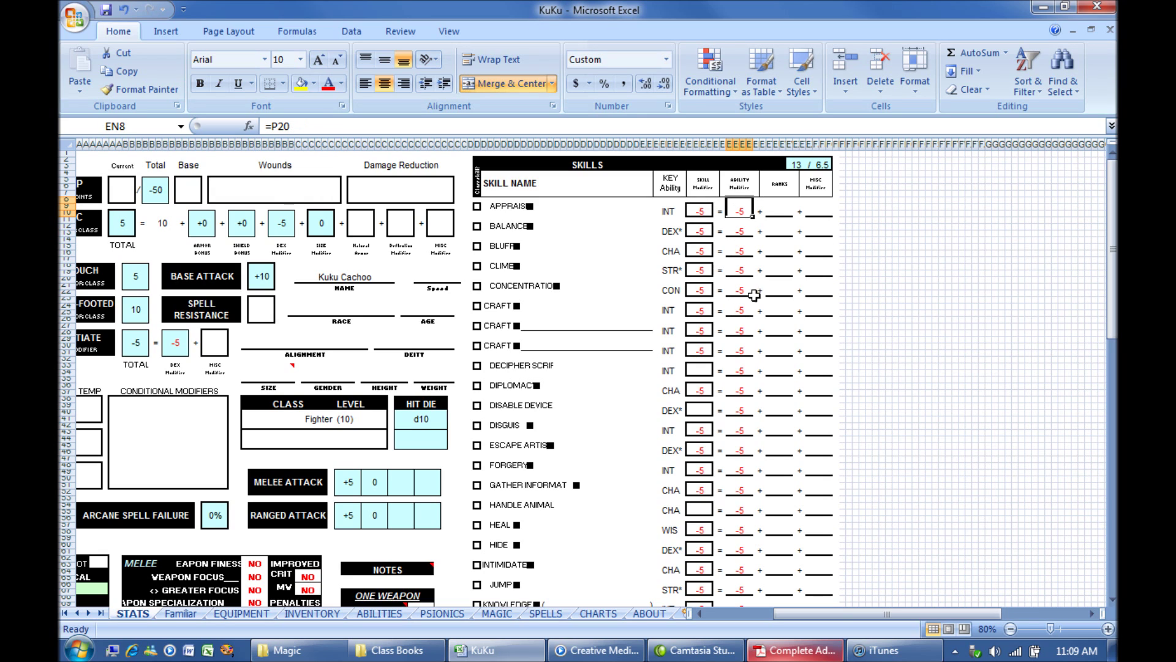
{"action": "left_click", "coordinate": [780, 211]}
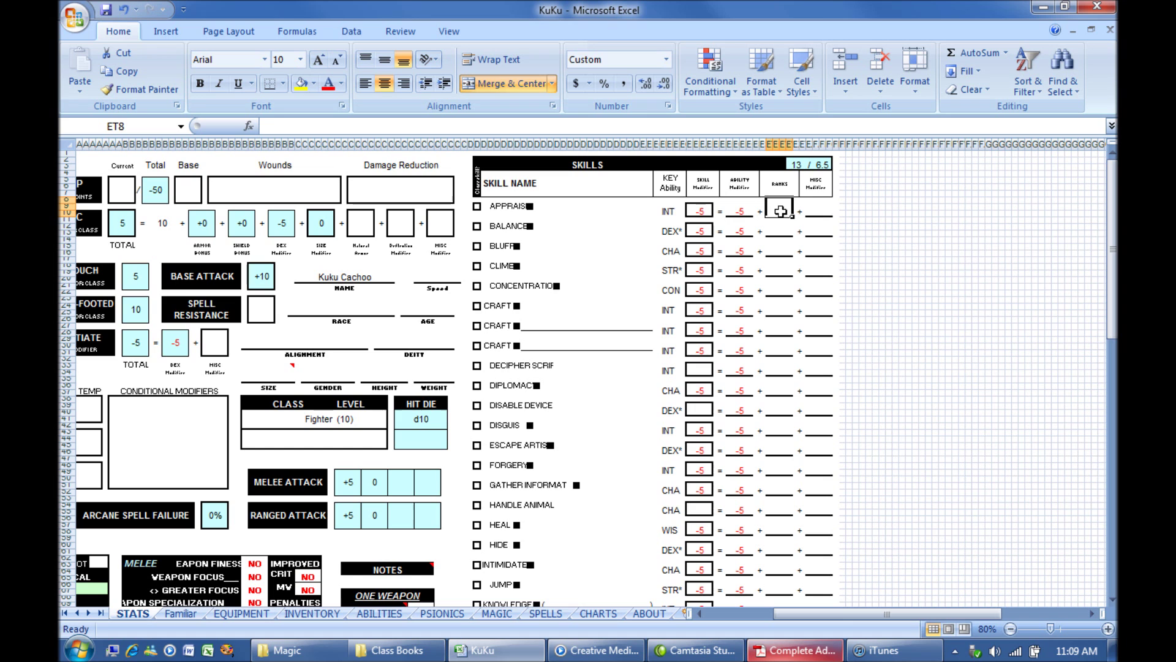
{"action": "left_click", "coordinate": [820, 210]}
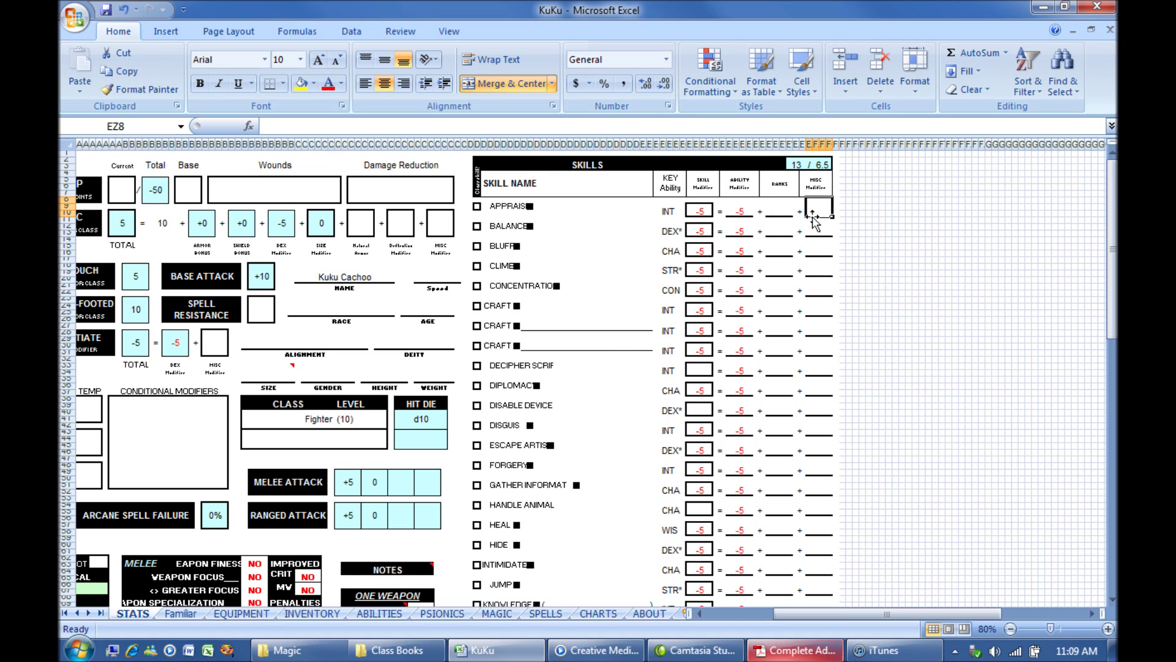
Step: Go through the four Knowledge specialty fields in the skills list
{"action": "scroll", "coordinate": [815, 217], "scroll_direction": "down", "scroll_amount": 11}
{"action": "scroll", "coordinate": [794, 237], "scroll_direction": "down", "scroll_amount": 3}
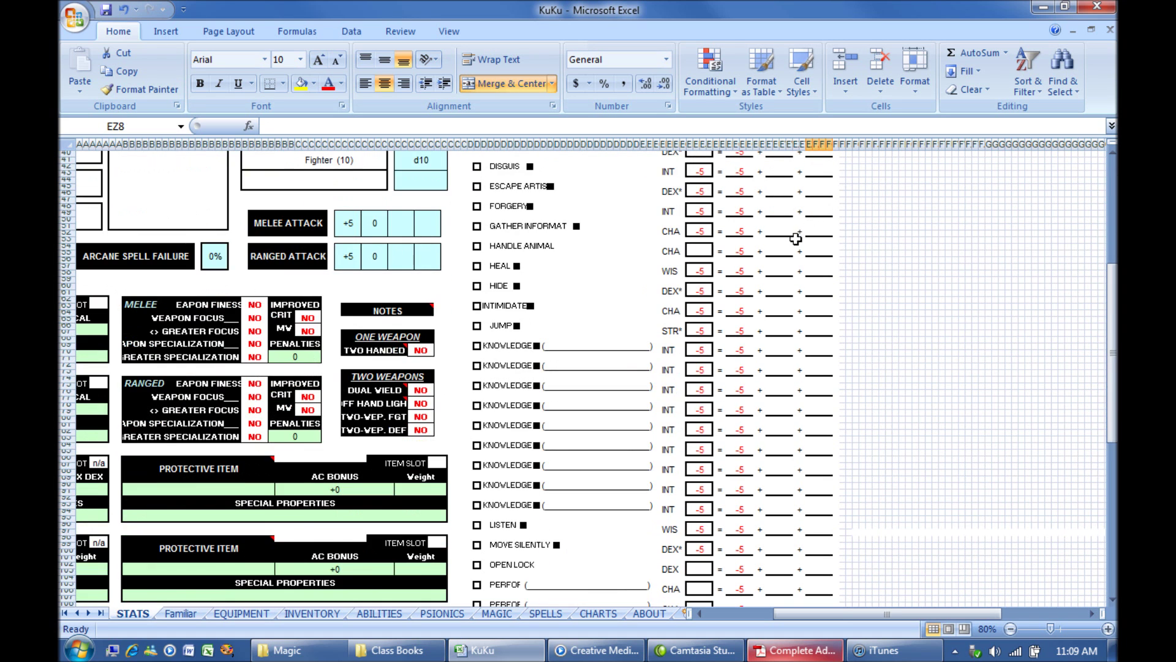
{"action": "left_click", "coordinate": [590, 334]}
{"action": "left_click", "coordinate": [592, 349]}
{"action": "left_click", "coordinate": [591, 370]}
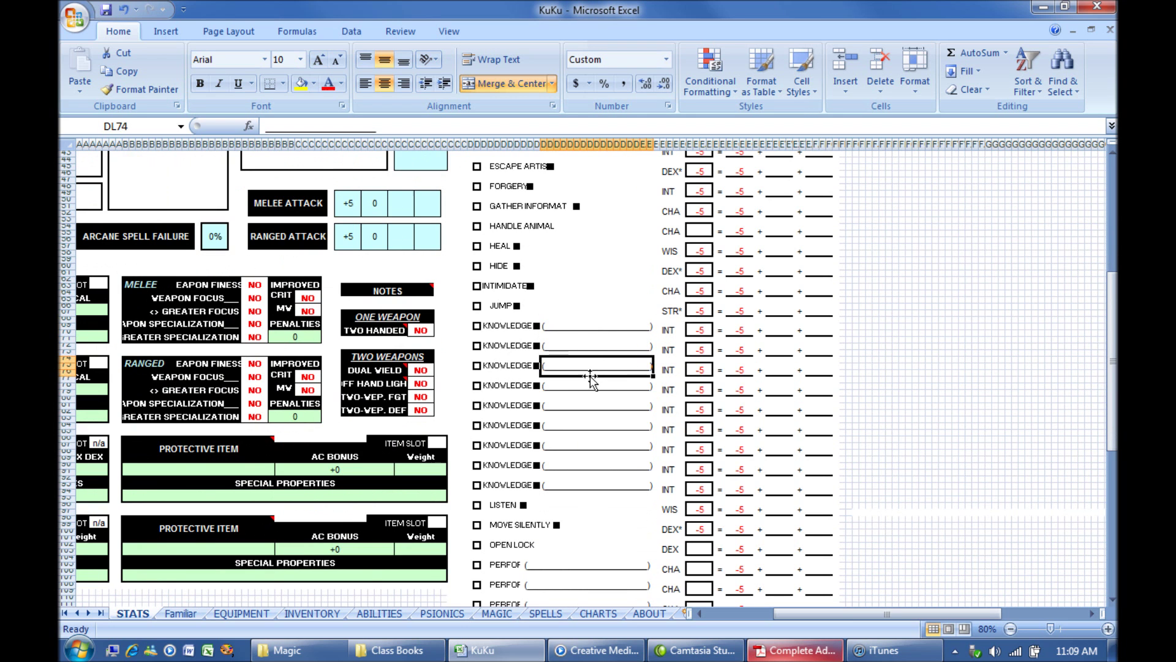
{"action": "left_click", "coordinate": [590, 391]}
{"action": "scroll", "coordinate": [612, 355], "scroll_direction": "up", "scroll_amount": 7}
{"action": "scroll", "coordinate": [607, 325], "scroll_direction": "up", "scroll_amount": 2}
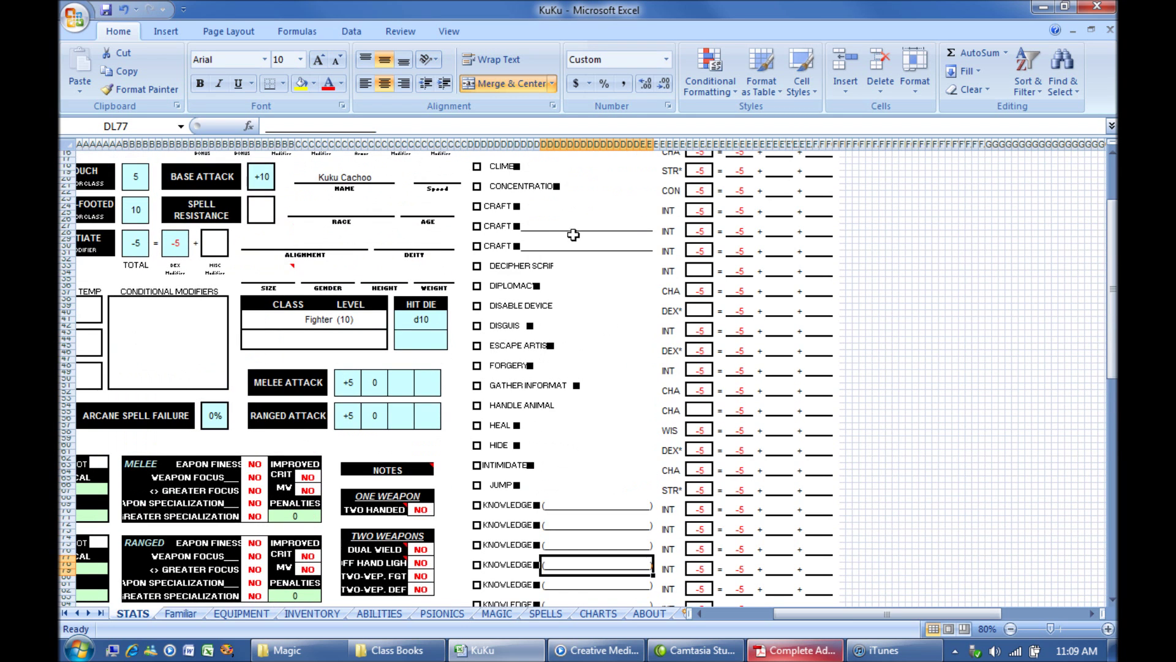
{"action": "scroll", "coordinate": [613, 324], "scroll_direction": "down", "scroll_amount": 14}
{"action": "scroll", "coordinate": [655, 324], "scroll_direction": "down", "scroll_amount": 1}
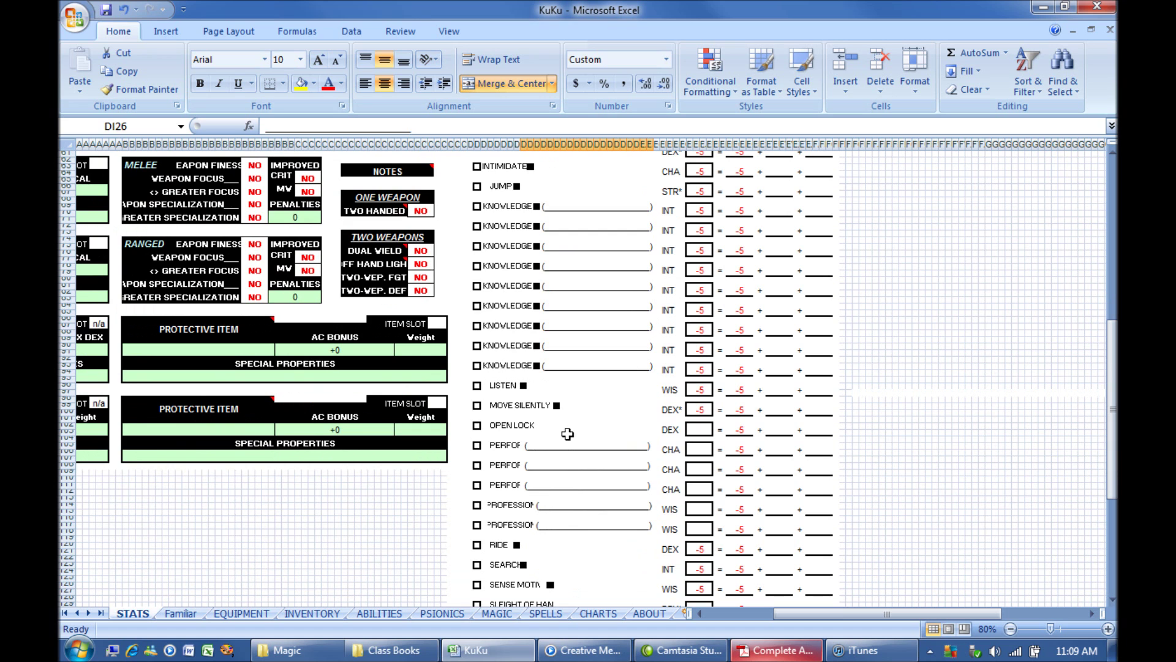
Step: Check the Perform and Profession fields, then view the Familiar sheet's Alertness, Improved Evasion and Share Spells
{"action": "left_click", "coordinate": [566, 445]}
{"action": "left_click", "coordinate": [578, 507]}
{"action": "scroll", "coordinate": [599, 480], "scroll_direction": "down", "scroll_amount": 15}
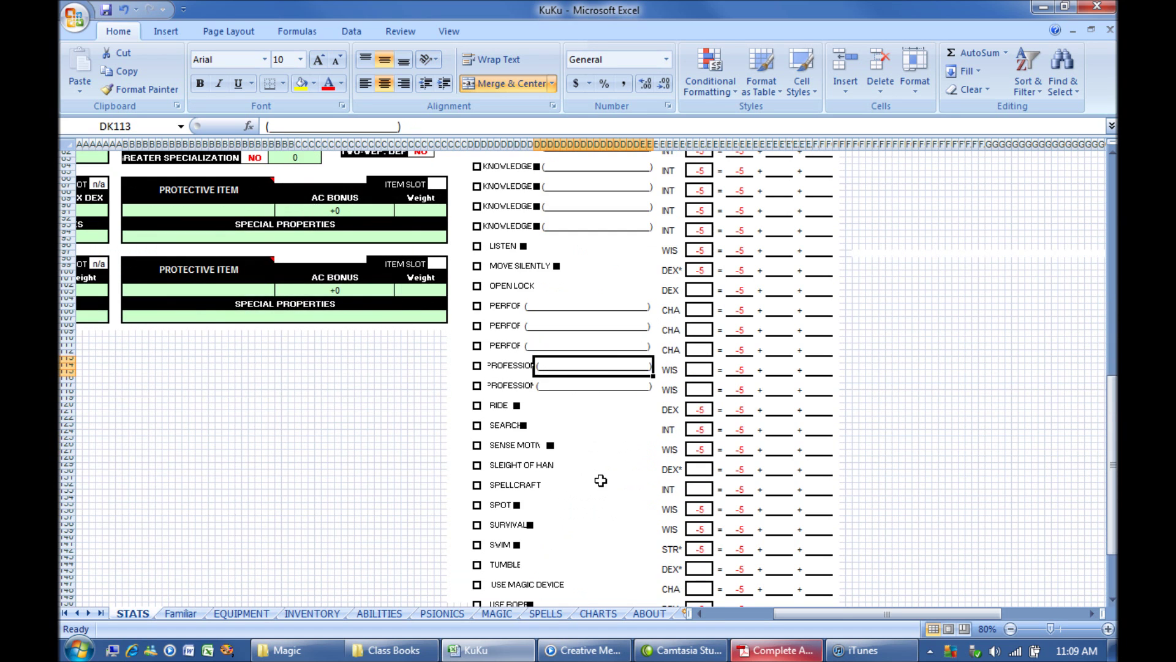
{"action": "left_click", "coordinate": [183, 615]}
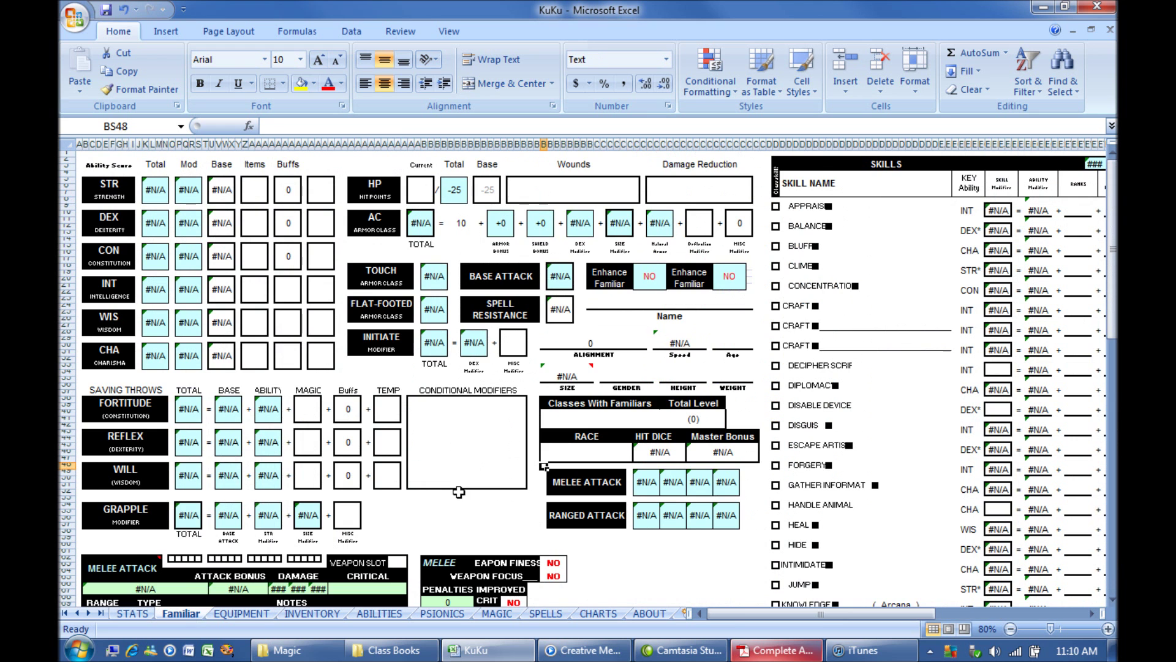
{"action": "scroll", "coordinate": [429, 428], "scroll_direction": "down", "scroll_amount": 15}
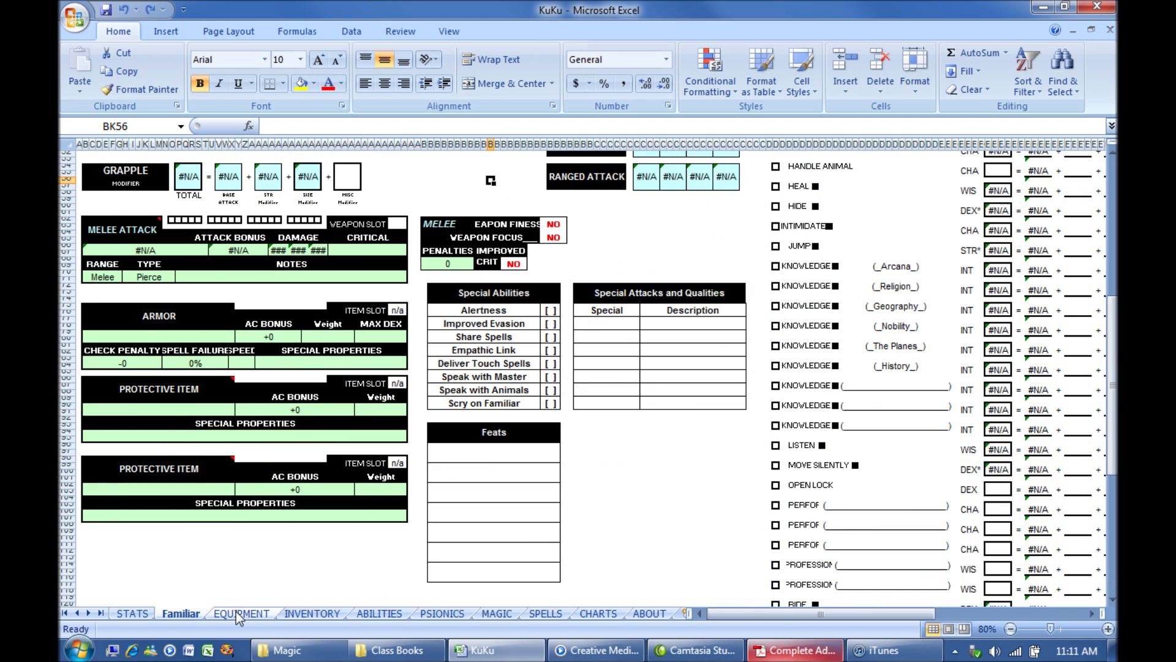
Step: Bring up the EQUIPMENT sheet scrolled to the top of its Weapons and Armor tables
{"action": "left_click", "coordinate": [240, 614]}
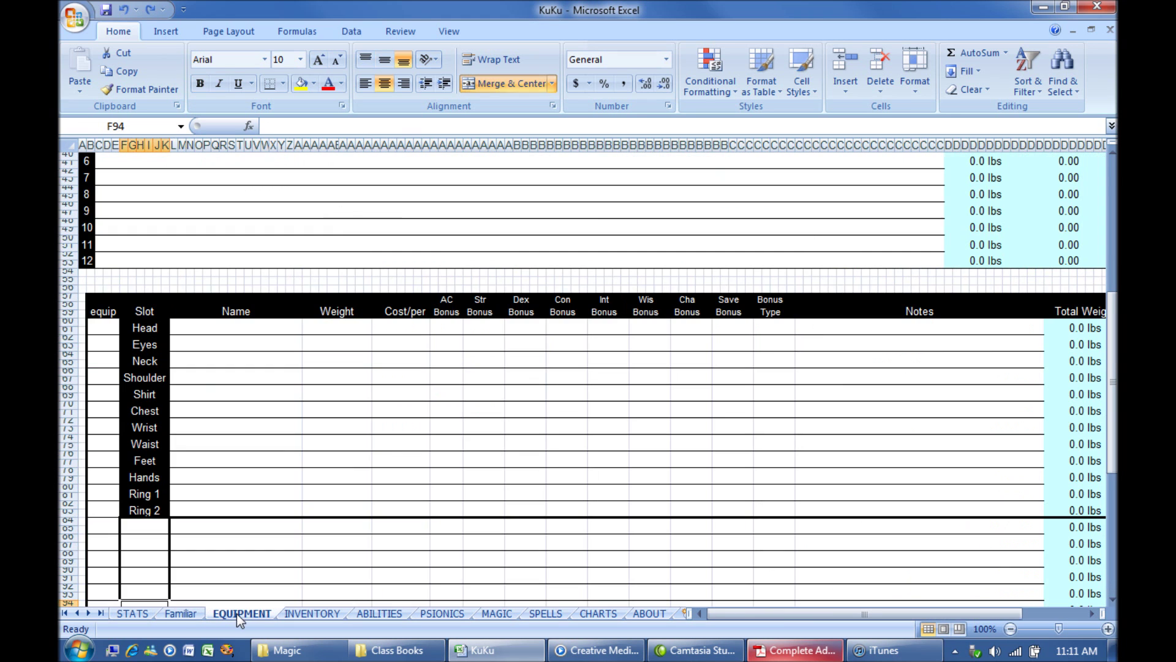
{"action": "scroll", "coordinate": [373, 456], "scroll_direction": "up", "scroll_amount": 5}
{"action": "scroll", "coordinate": [407, 439], "scroll_direction": "up", "scroll_amount": 3}
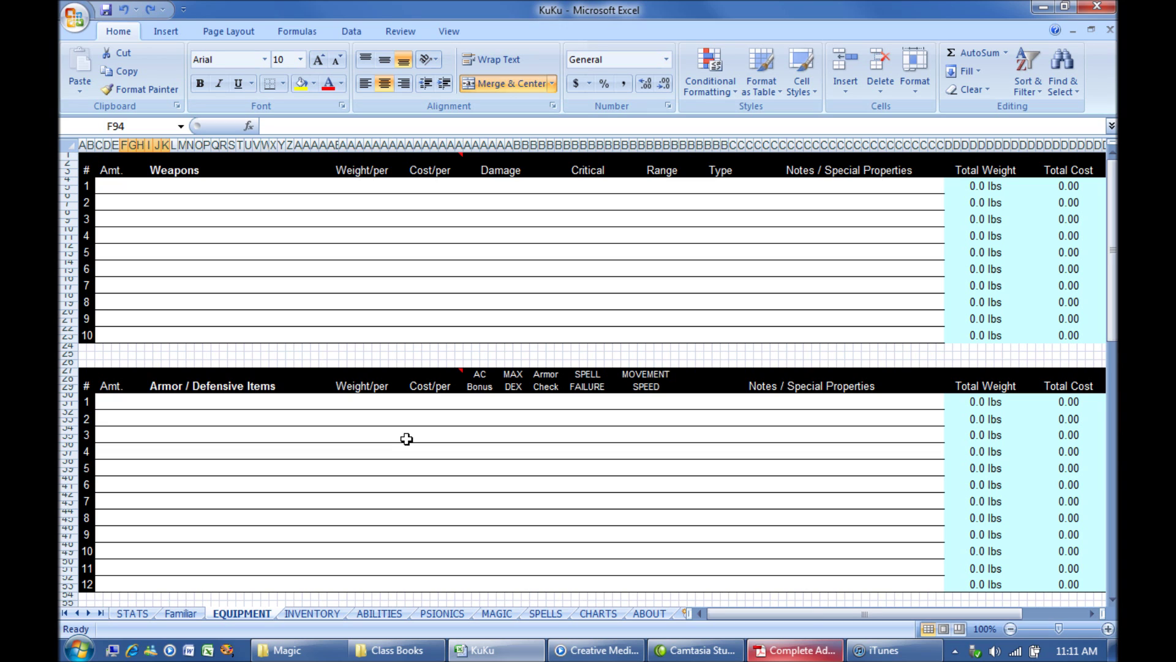
{"action": "left_click", "coordinate": [265, 355]}
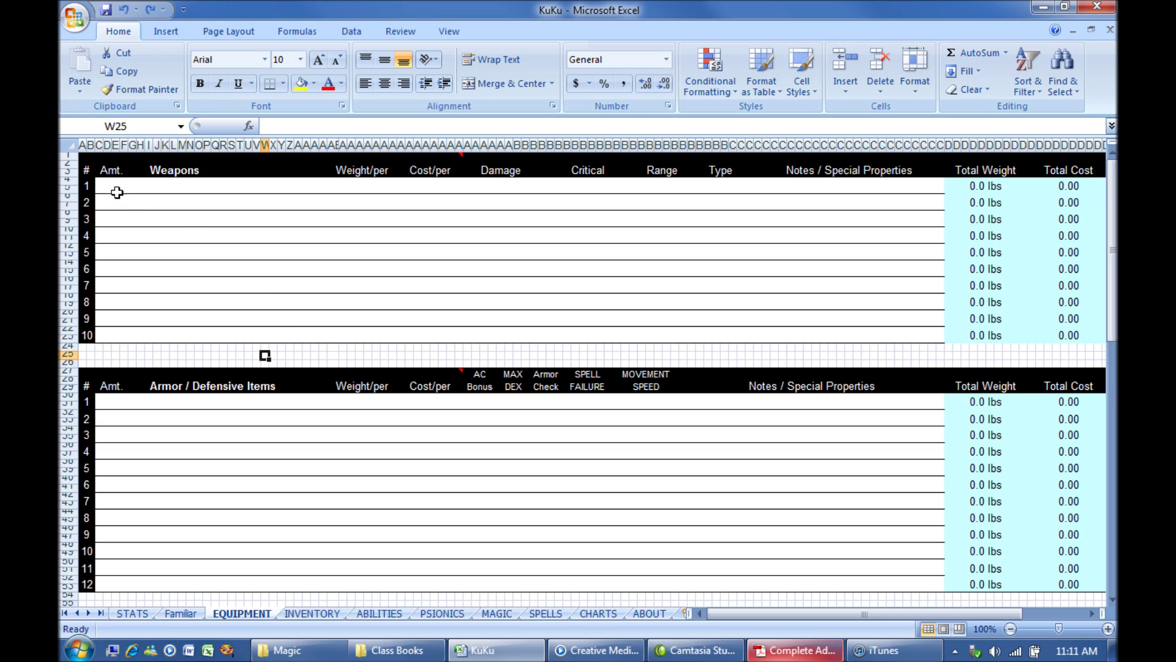
Step: Select the first Weapons row's number, Amt. and name cells
{"action": "left_click", "coordinate": [85, 184]}
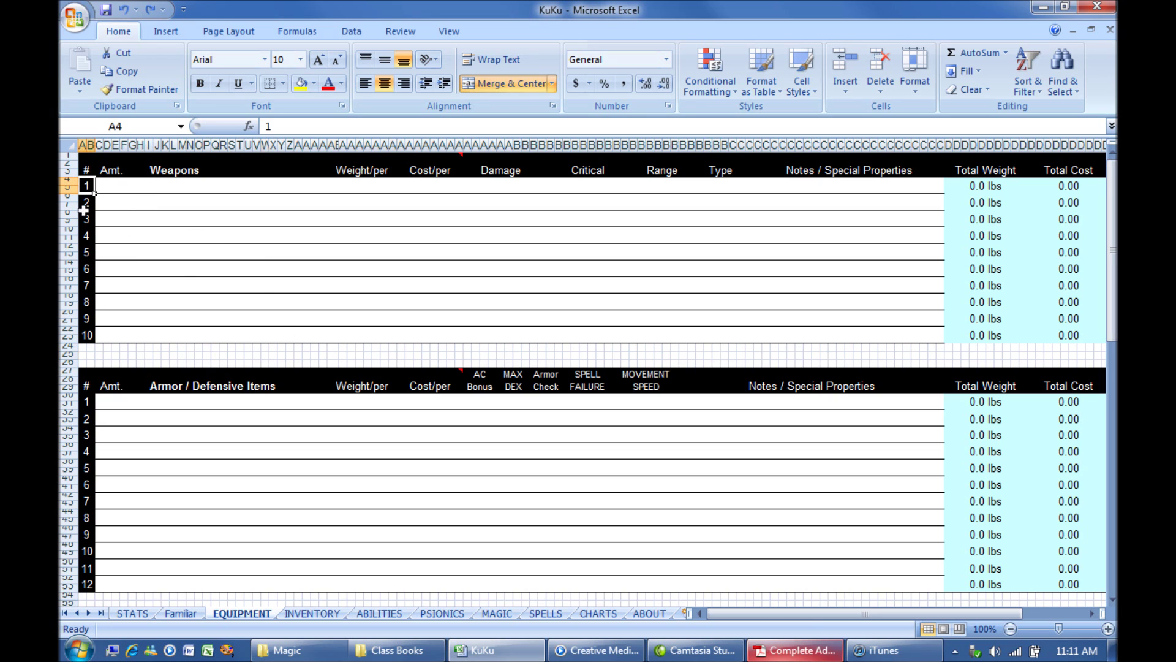
{"action": "left_click", "coordinate": [119, 182]}
{"action": "left_click", "coordinate": [163, 182]}
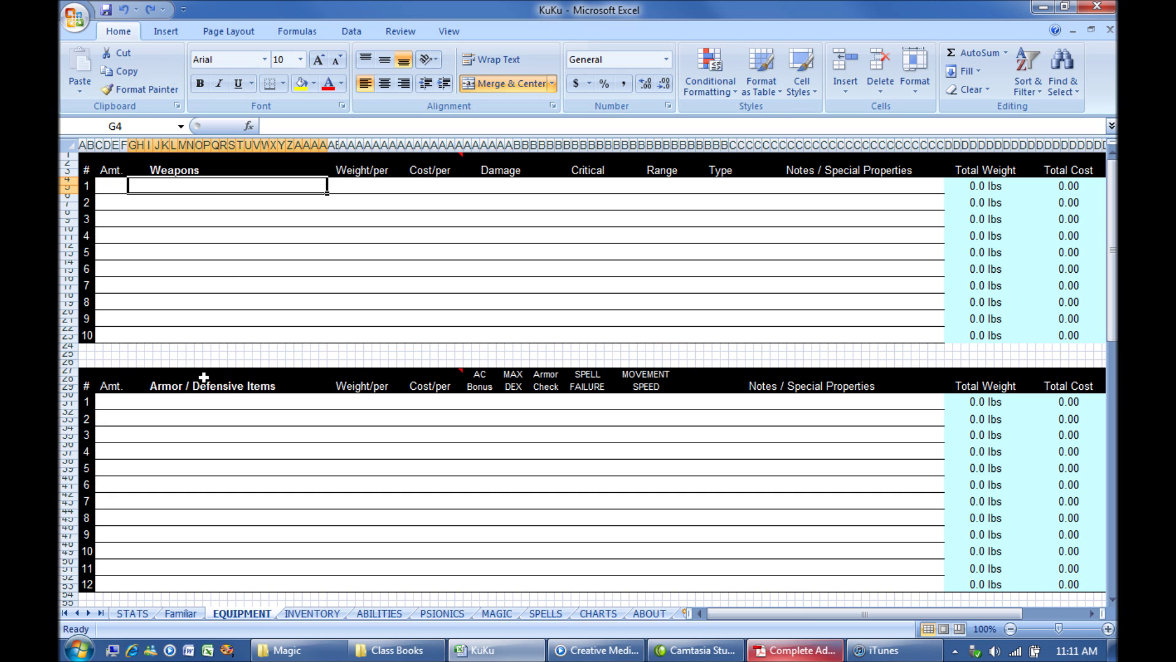
{"action": "scroll", "coordinate": [243, 398], "scroll_direction": "down", "scroll_amount": 1}
{"action": "scroll", "coordinate": [243, 397], "scroll_direction": "down", "scroll_amount": 6}
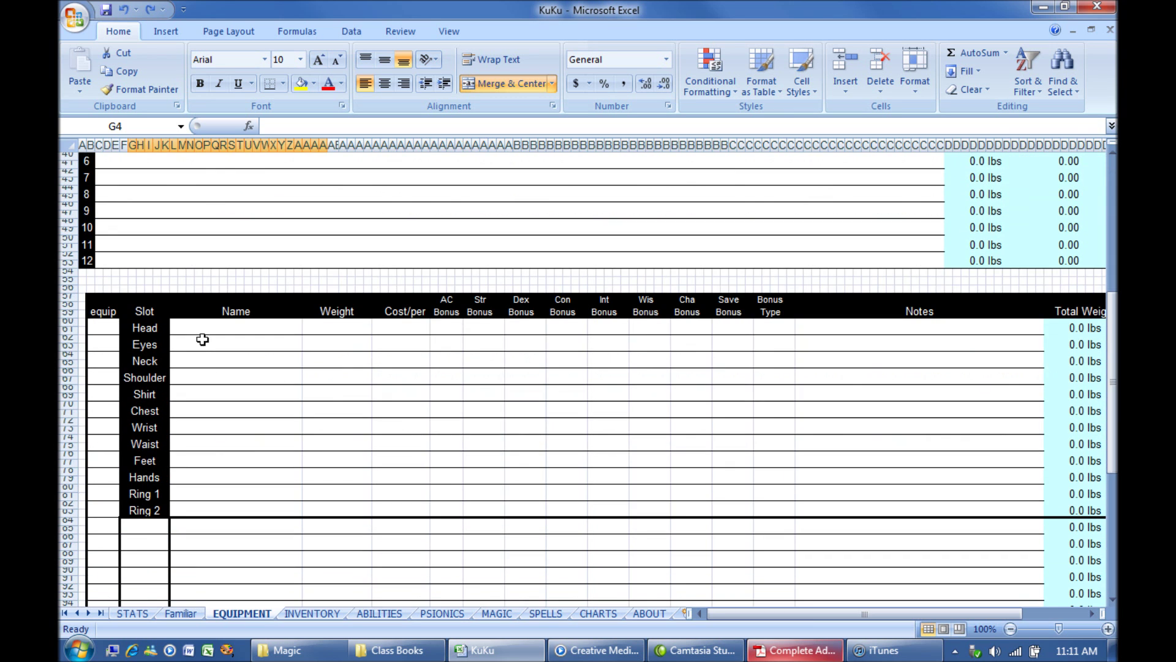
{"action": "scroll", "coordinate": [300, 386], "scroll_direction": "up", "scroll_amount": 13}
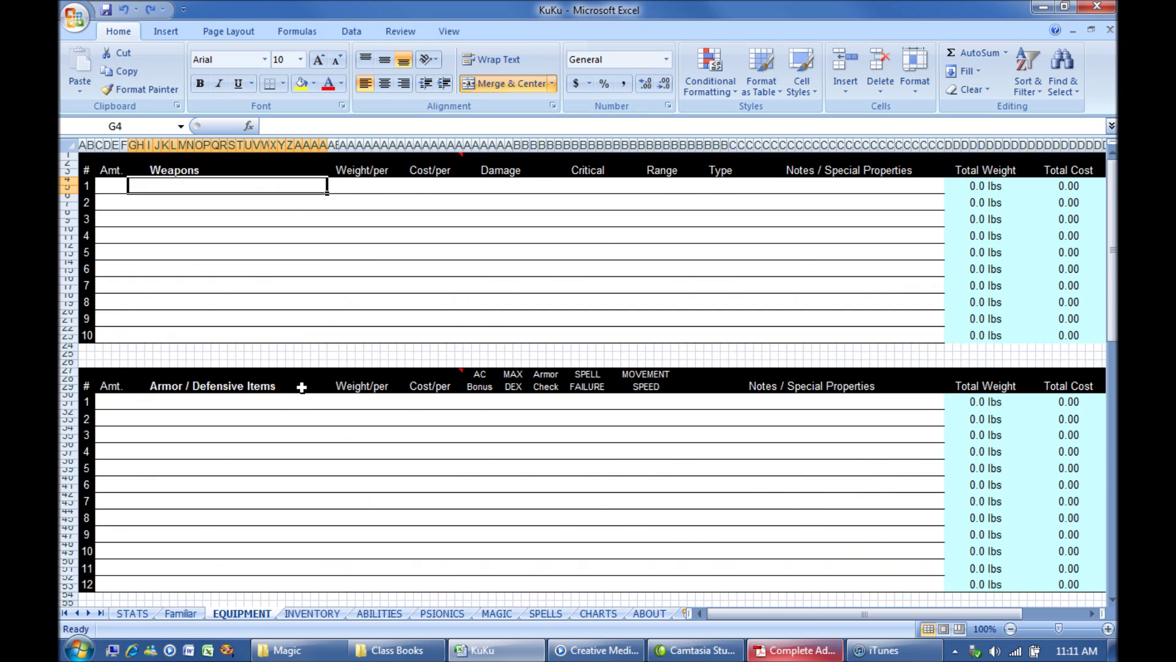
Step: Go through the first weapon's Weight/per, Cost/per and Damage cells
{"action": "left_click", "coordinate": [360, 185]}
{"action": "left_click", "coordinate": [430, 184]}
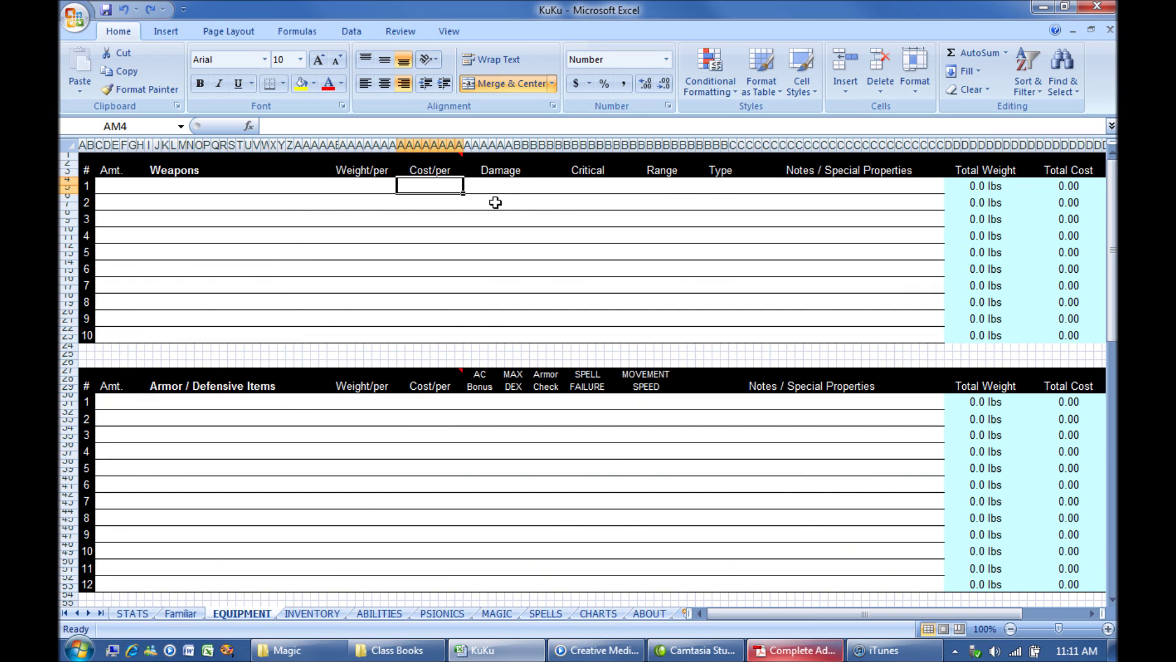
{"action": "left_click", "coordinate": [475, 187]}
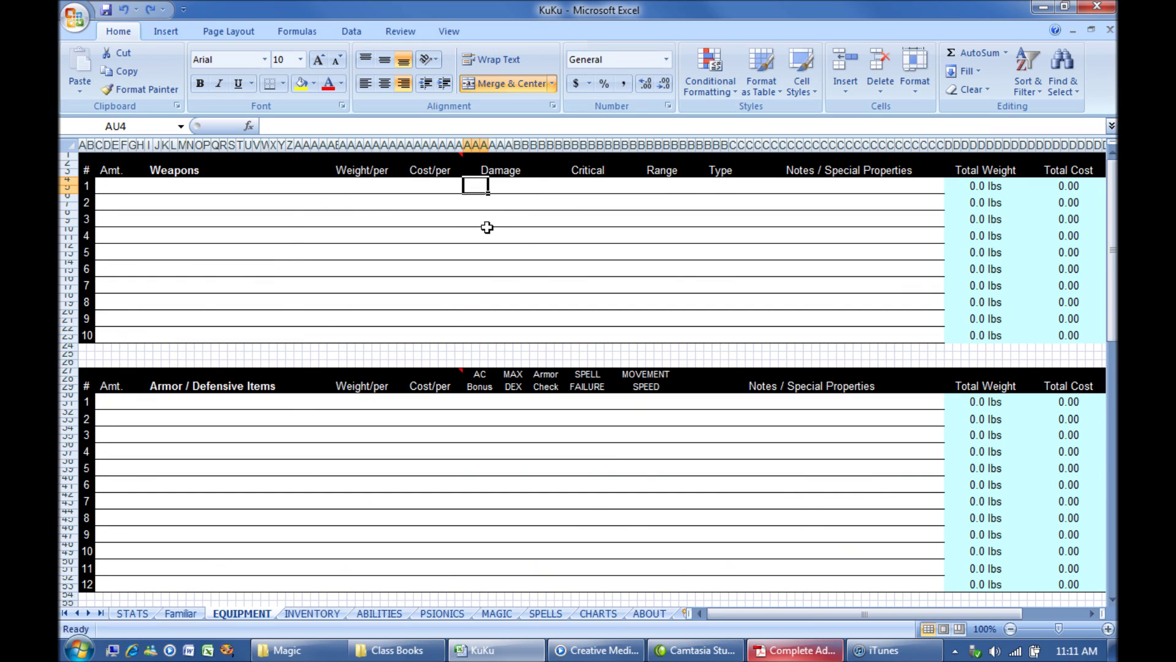
{"action": "left_click", "coordinate": [500, 174]}
{"action": "left_click", "coordinate": [527, 187]}
{"action": "left_click", "coordinate": [492, 184]}
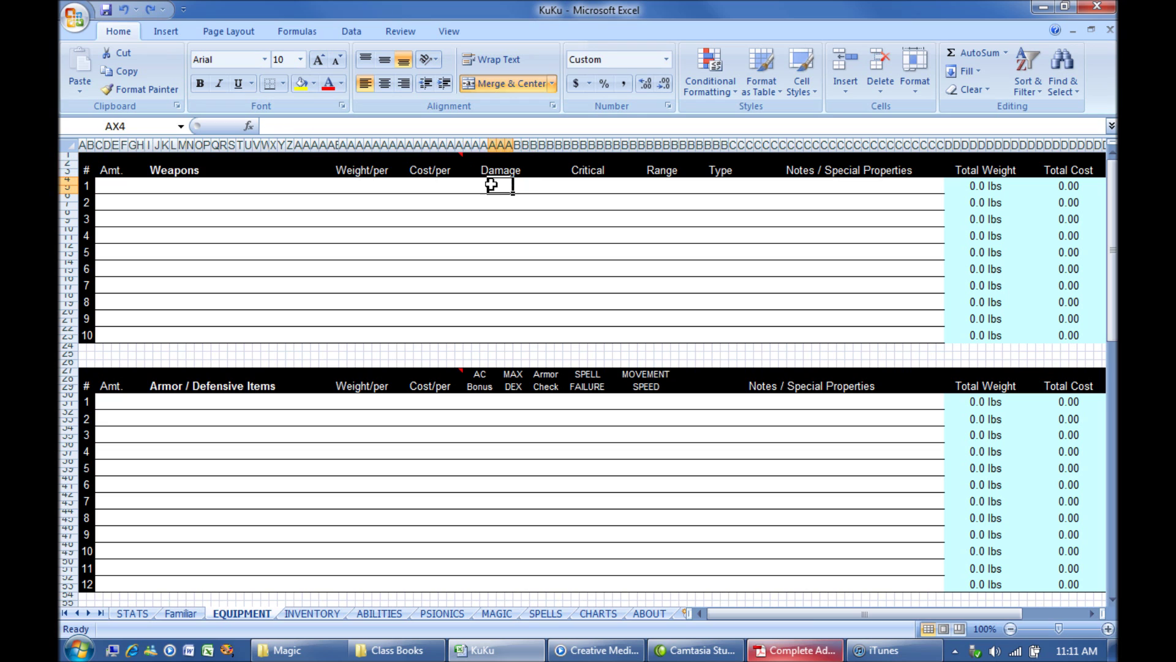
{"action": "left_click", "coordinate": [467, 186]}
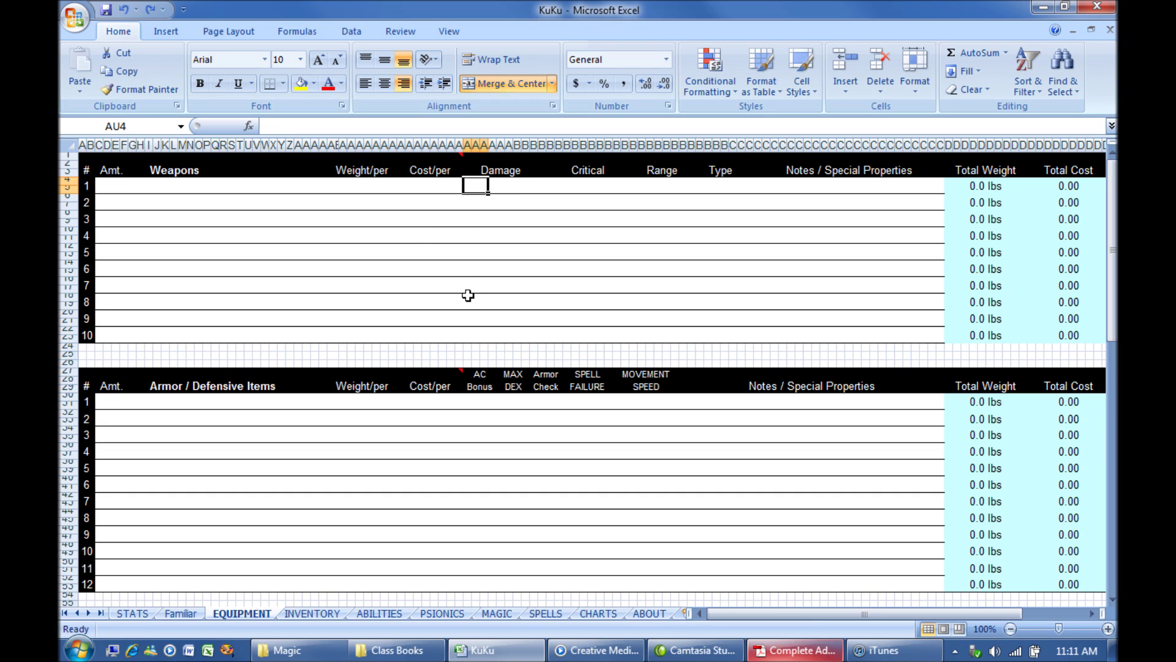
Step: Enter the first weapon's damage as 2 d8 +1
{"action": "type", "text": "2"}
{"action": "key", "text": "Tab"}
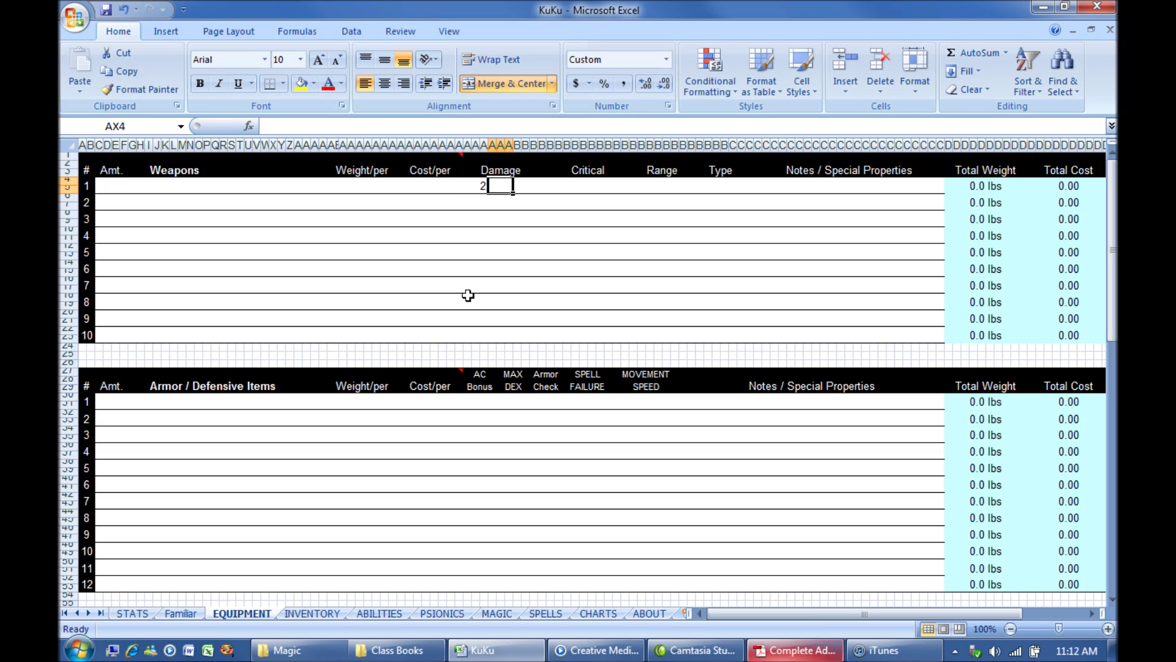
{"action": "type", "text": "d8"}
{"action": "key", "text": "Tab"}
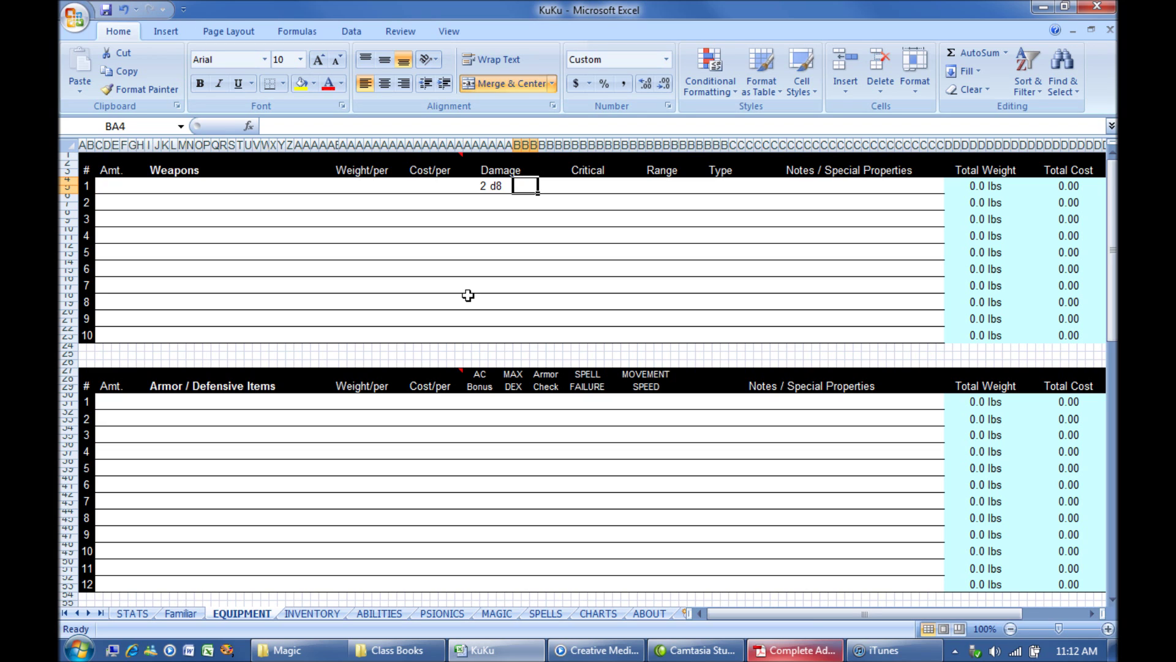
{"action": "key", "text": "Left"}
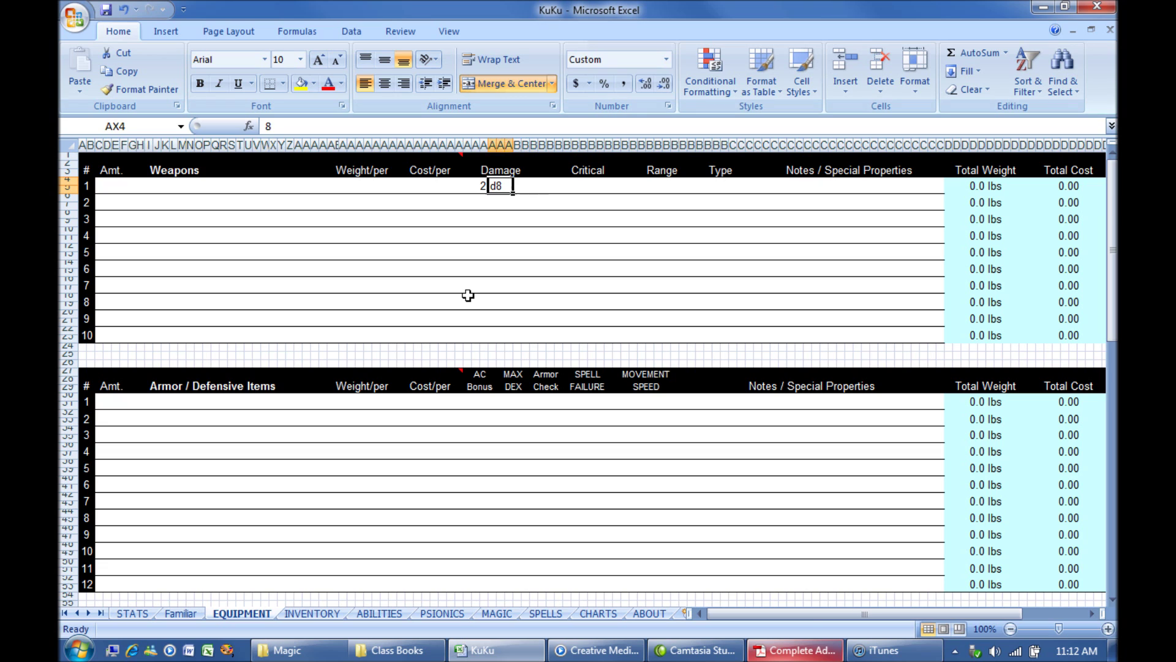
{"action": "key", "text": "Left"}
{"action": "key", "text": "Right"}
{"action": "key", "text": "Right"}
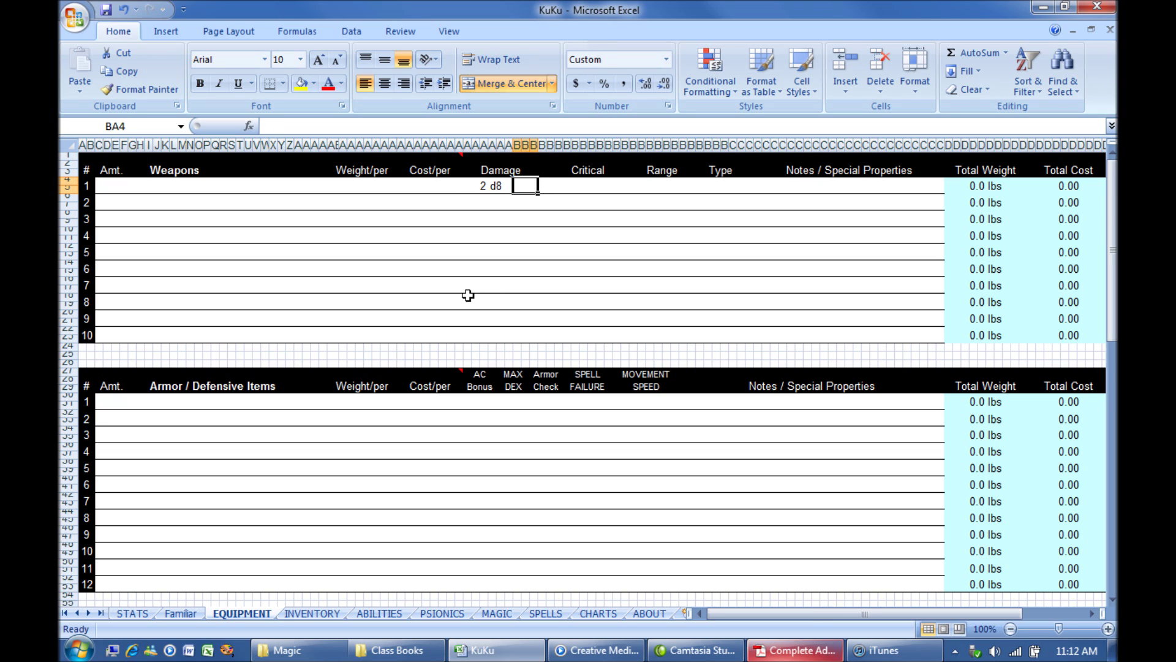
{"action": "key", "text": "Left"}
{"action": "key", "text": "Left"}
{"action": "key", "text": "Right"}
{"action": "key", "text": "Right"}
{"action": "type", "text": "1"}
{"action": "key", "text": "Return"}
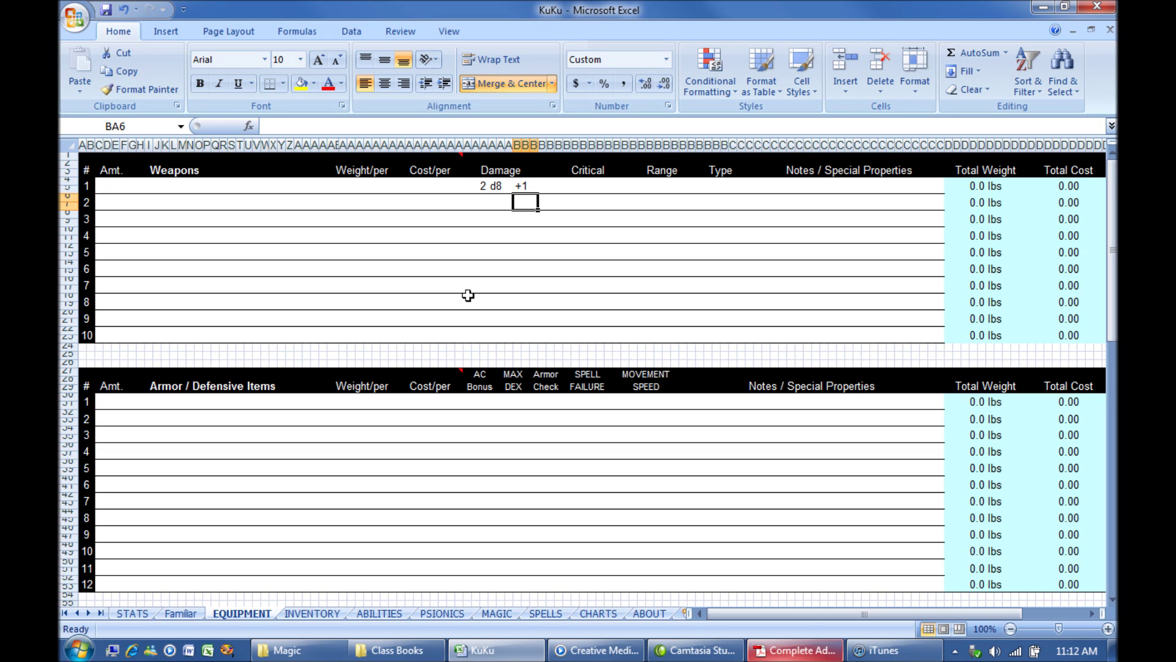
{"action": "key", "text": "Up"}
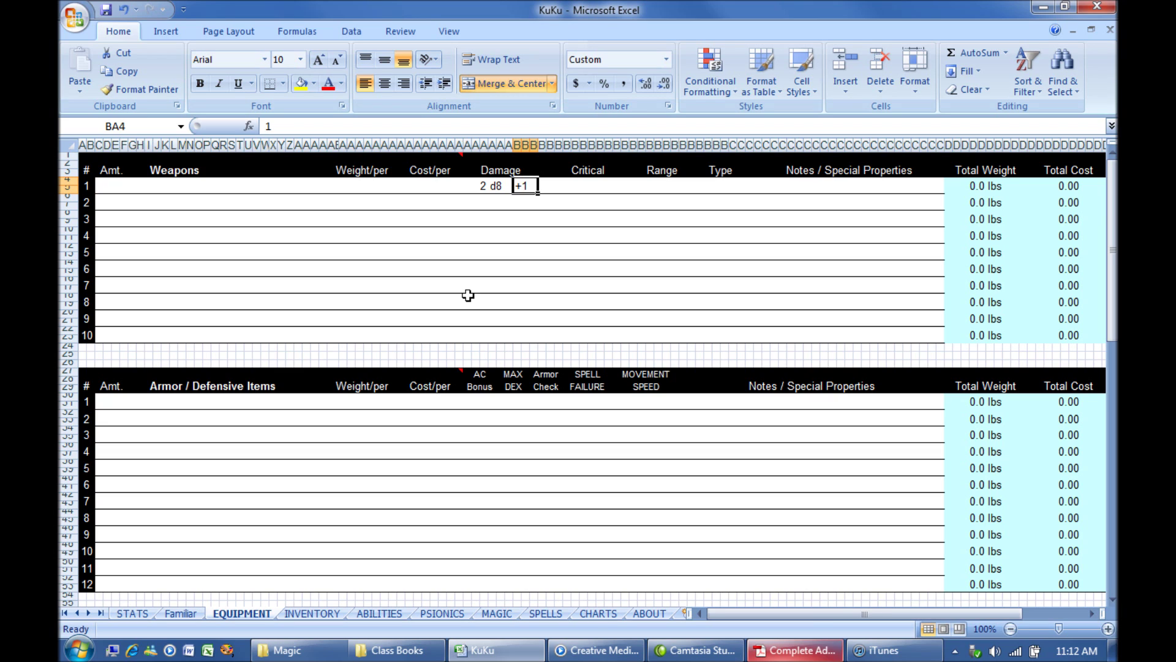
Step: Name the first weapon Weapons
{"action": "left_click", "coordinate": [174, 187]}
{"action": "type", "text": "Weap"}
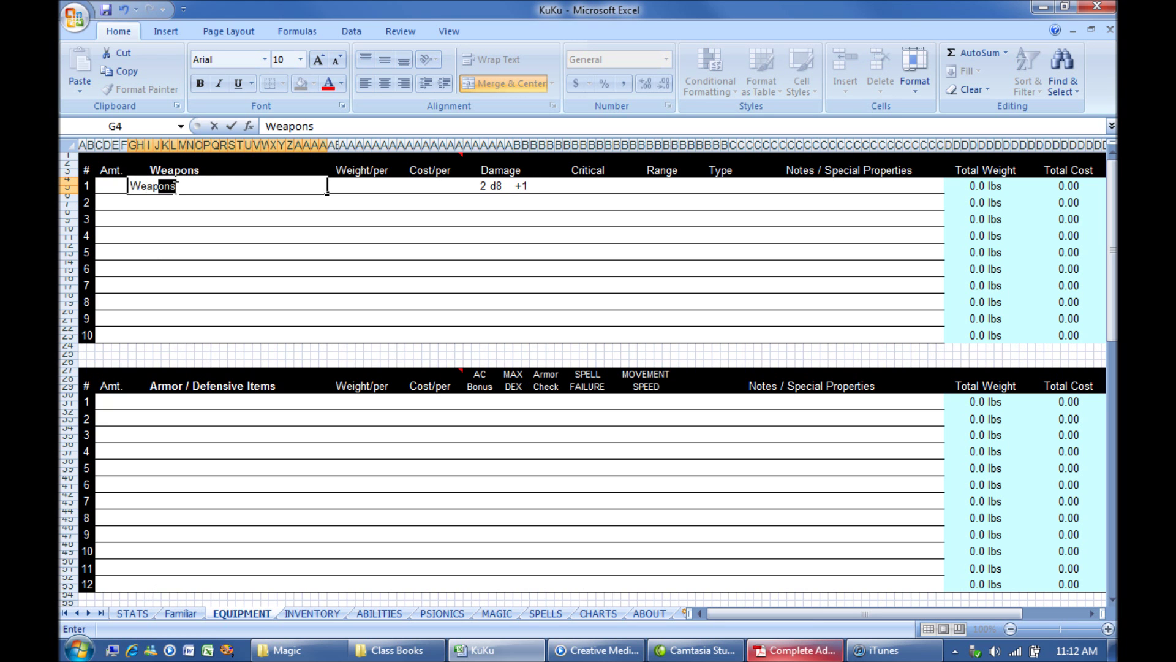
{"action": "type", "text": "ons"}
{"action": "key", "text": "Return"}
Step: Put 1 in the STATS melee weapon slot, pulling in Weapons at +6 attack, 2 d8 -4
{"action": "left_click", "coordinate": [133, 613]}
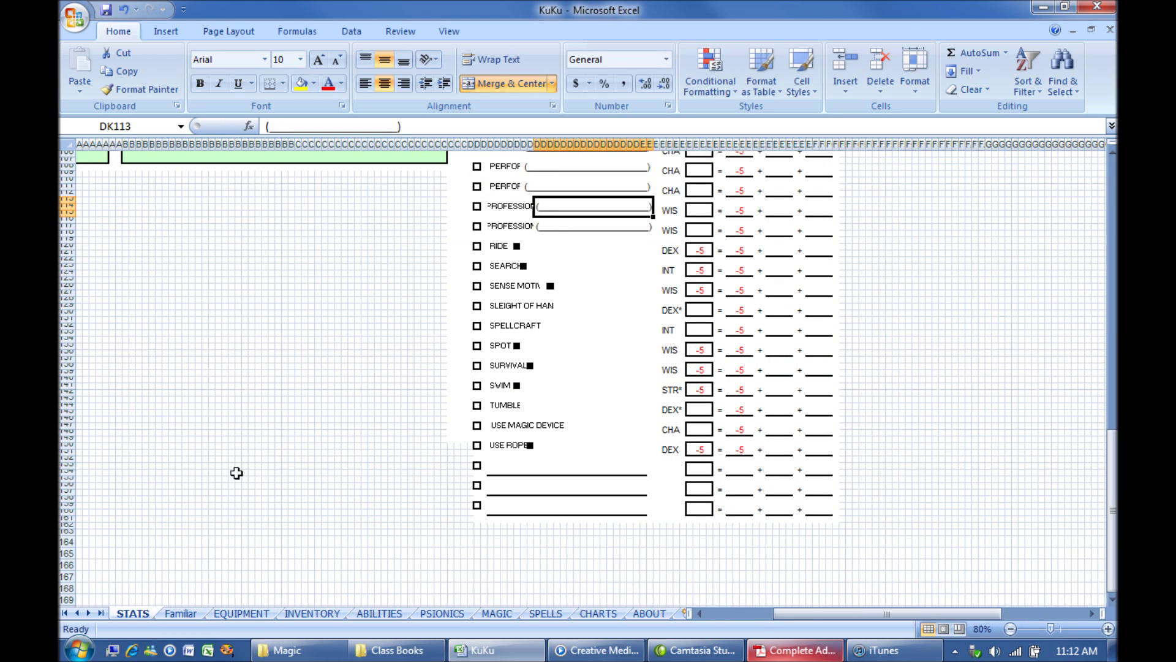
{"action": "scroll", "coordinate": [236, 473], "scroll_direction": "up", "scroll_amount": 7}
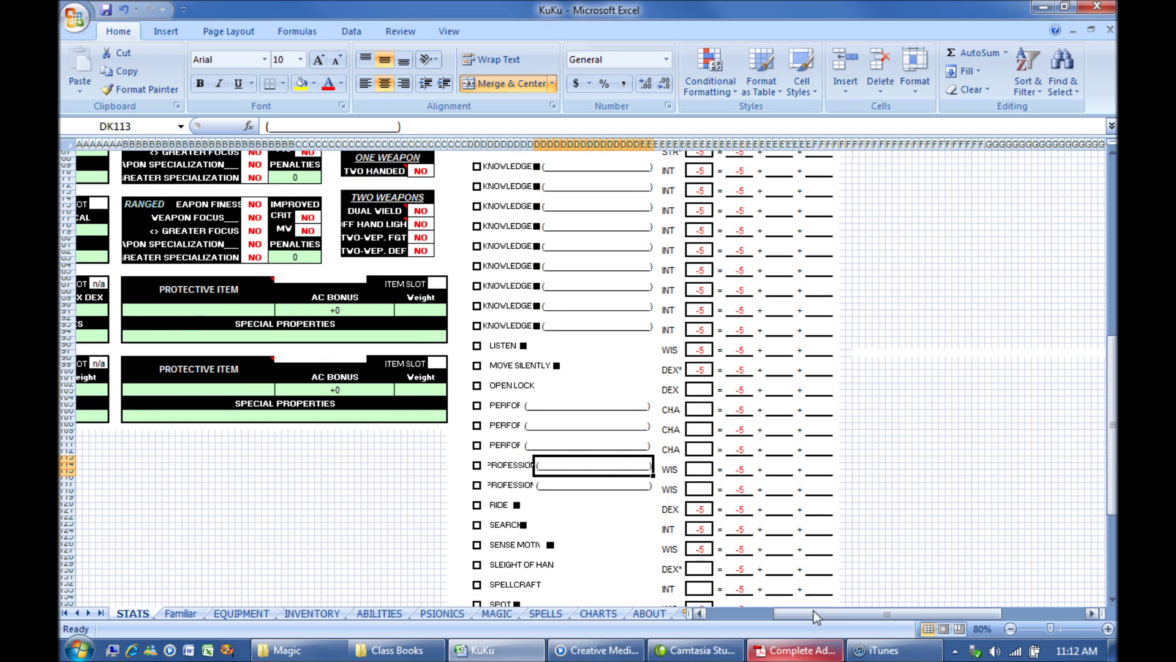
{"action": "left_click_drag", "start_coordinate": [813, 612], "coordinate": [748, 612]}
{"action": "scroll", "coordinate": [454, 440], "scroll_direction": "up", "scroll_amount": 2}
{"action": "left_click", "coordinate": [401, 205]}
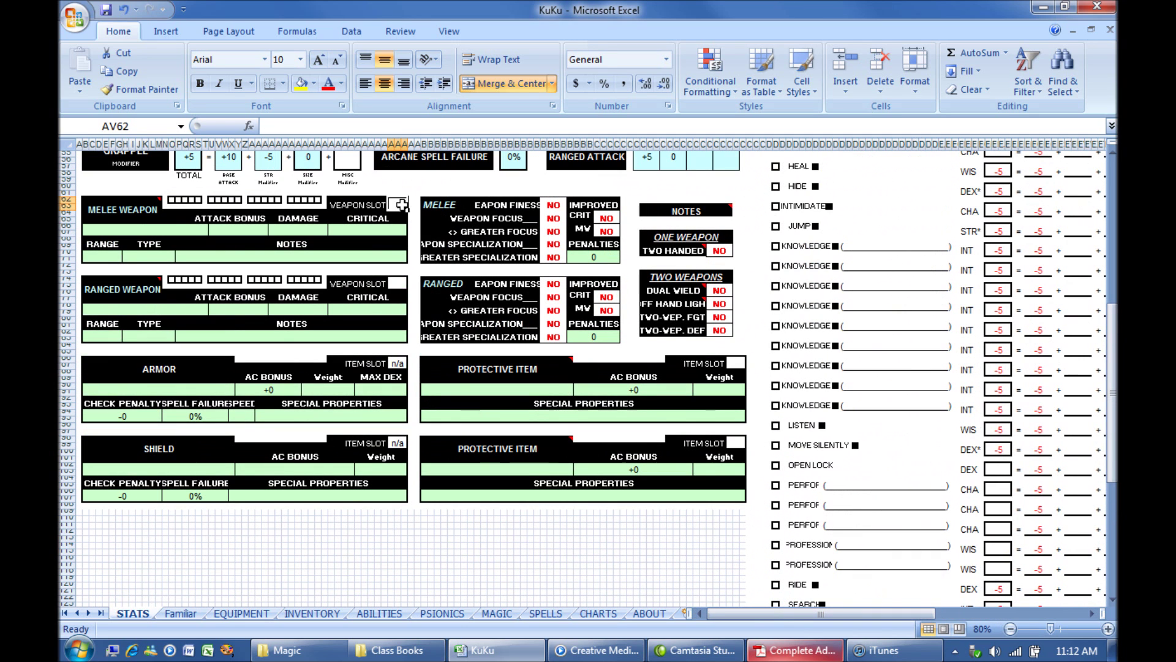
{"action": "type", "text": "1"}
{"action": "key", "text": "Return"}
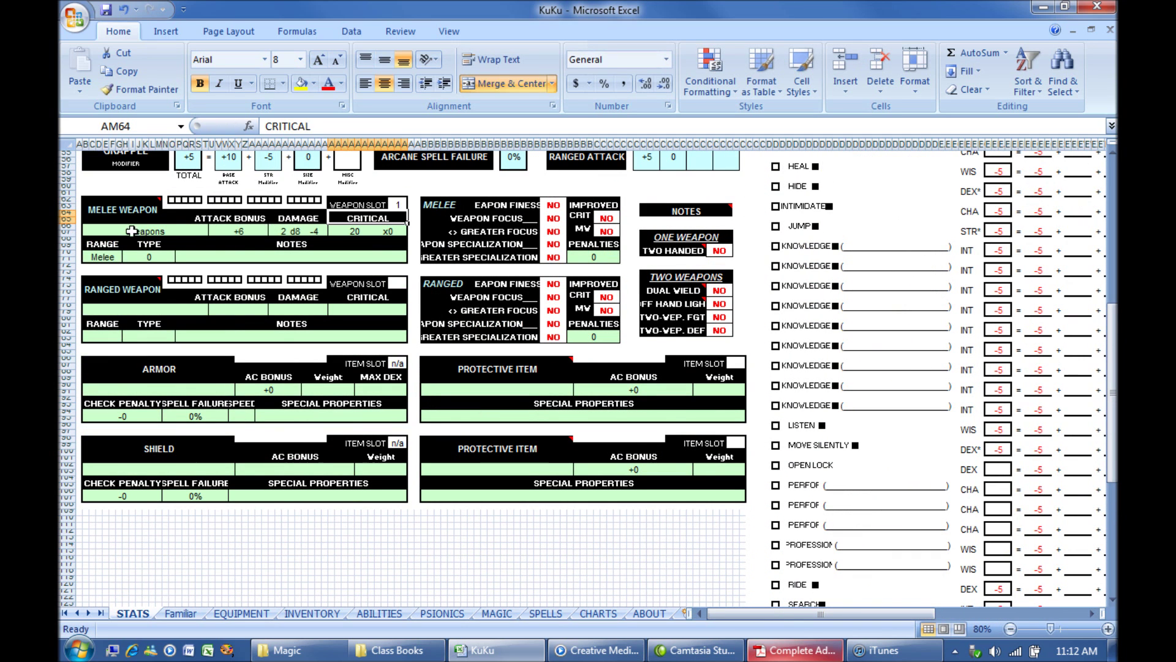
{"action": "left_click", "coordinate": [131, 230]}
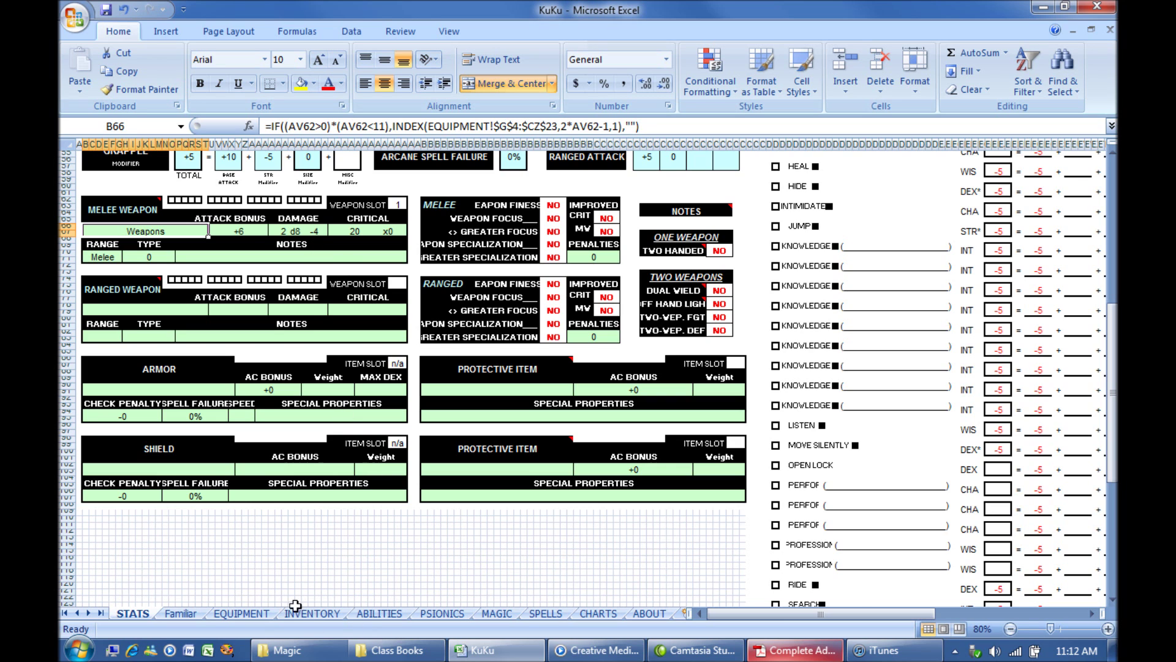
{"action": "left_click", "coordinate": [263, 613]}
Step: Clear the first weapon's name and its 2, d8 and +1 damage entries
{"action": "left_click", "coordinate": [174, 183]}
{"action": "key", "text": "Delete"}
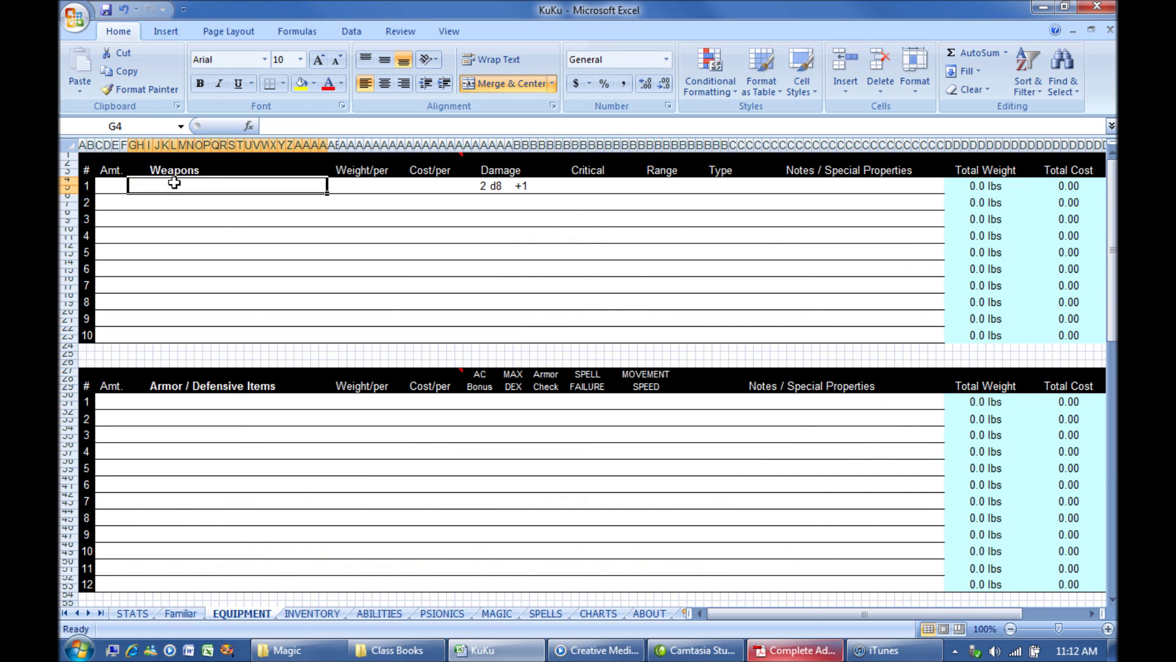
{"action": "key", "text": "Tab"}
{"action": "key", "text": "Tab"}
{"action": "key", "text": "Left"}
{"action": "key", "text": "Delete"}
{"action": "key", "text": "Right"}
{"action": "key", "text": "Delete"}
{"action": "key", "text": "Right"}
{"action": "key", "text": "Delete"}
{"action": "key", "text": "Right"}
{"action": "key", "text": "Left"}
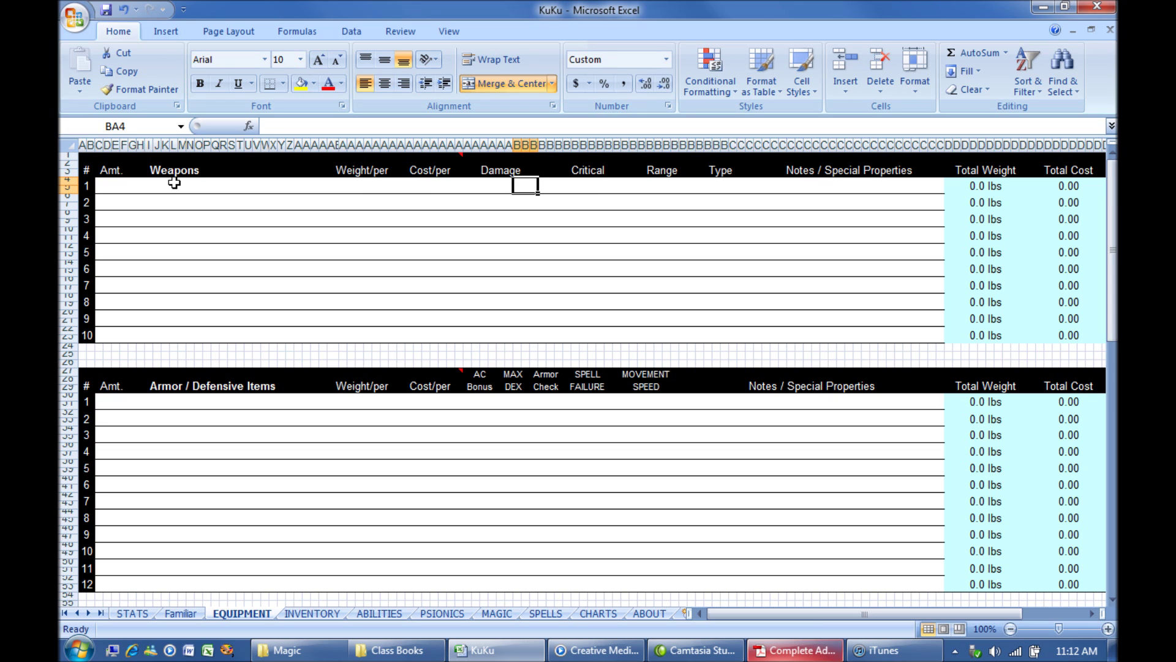
Step: Try 19-20, 5-20 and x3 in the Critical cells, then leave them empty
{"action": "left_click", "coordinate": [547, 188]}
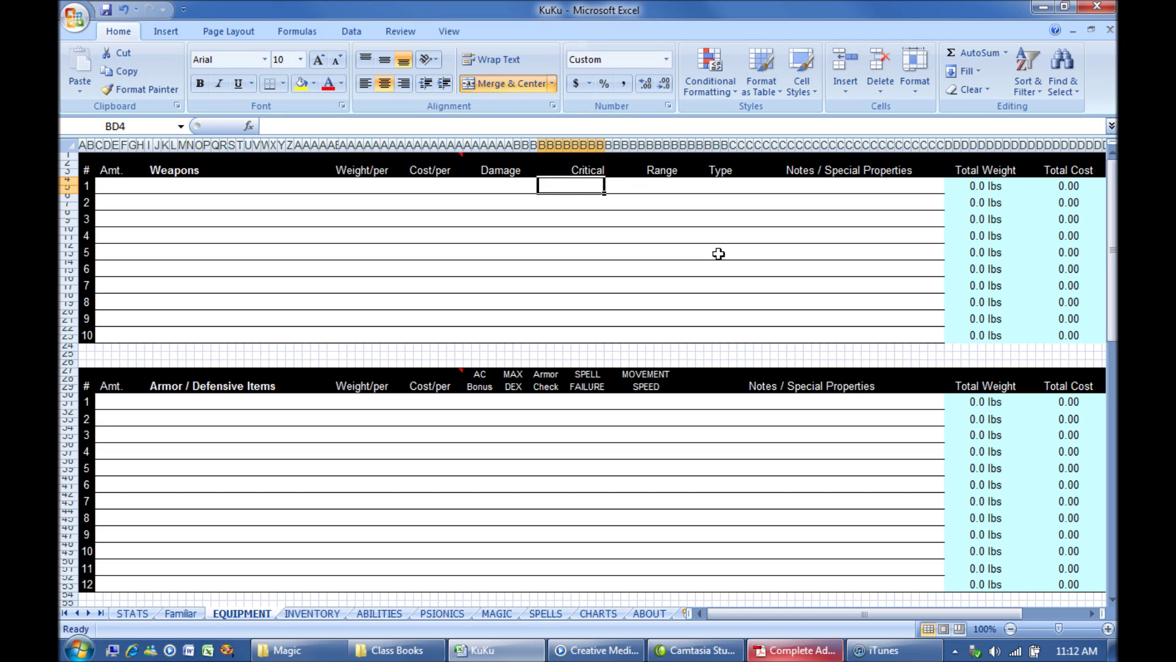
{"action": "type", "text": "19-20"}
{"action": "key", "text": "Tab"}
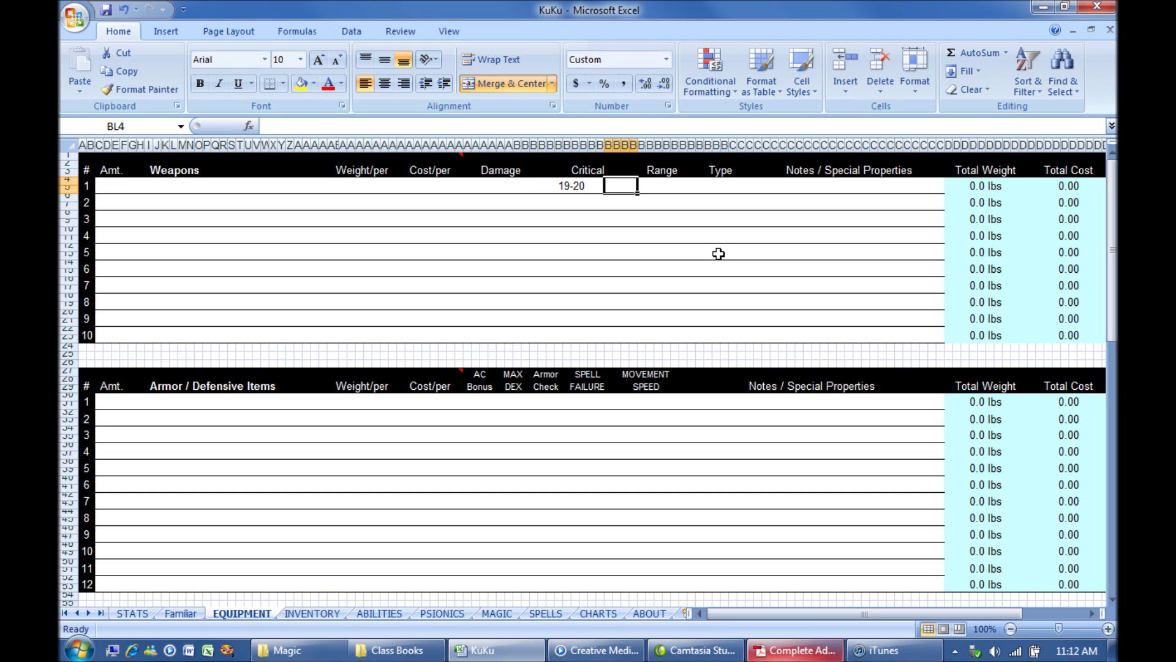
{"action": "key", "text": "shift+Tab"}
{"action": "key", "text": "BackSpace"}
{"action": "type", "text": "5"}
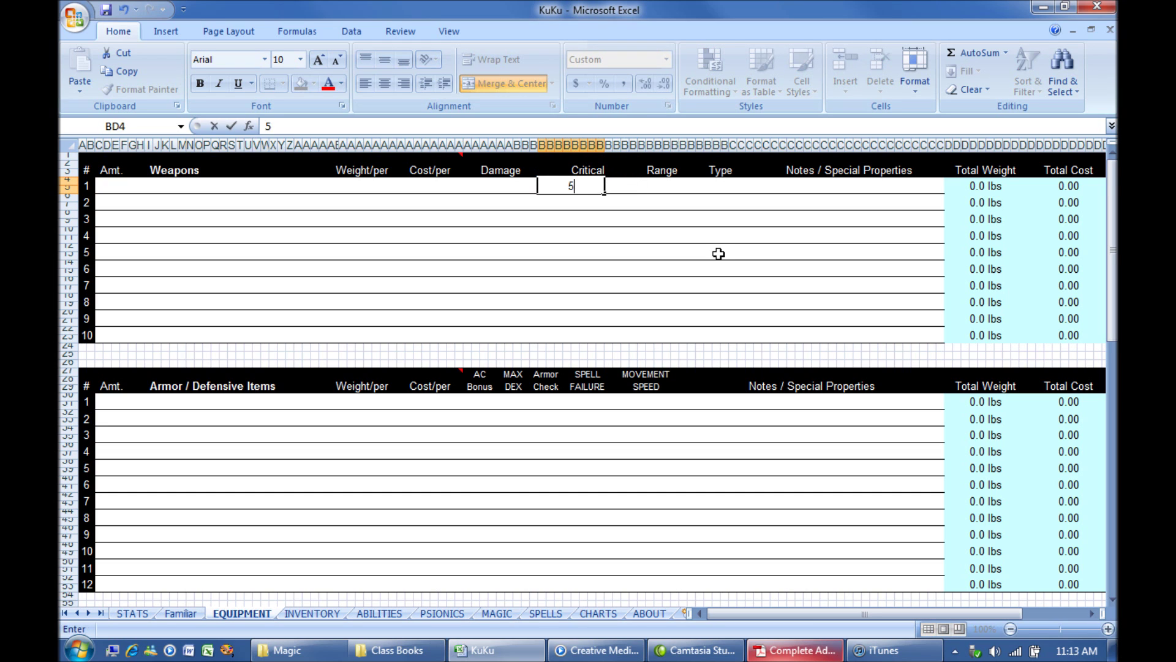
{"action": "type", "text": "-20"}
{"action": "key", "text": "Escape"}
{"action": "key", "text": "BackSpace"}
{"action": "key", "text": "Tab"}
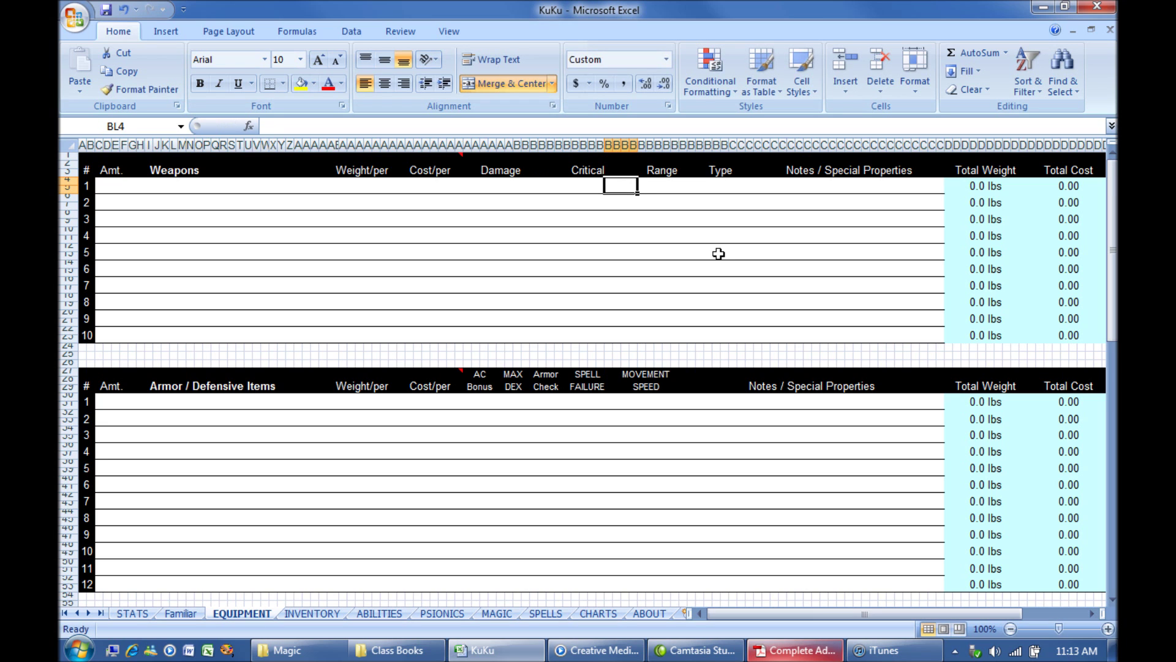
{"action": "type", "text": "x3"}
{"action": "key", "text": "Tab"}
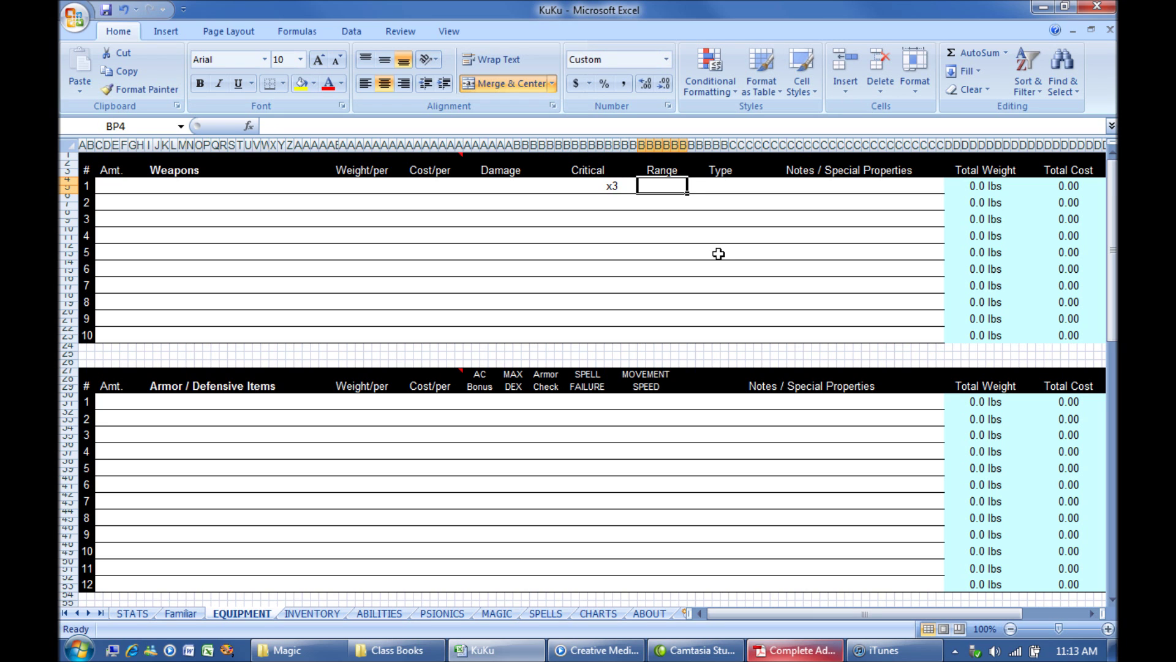
{"action": "key", "text": "ctrl+z"}
{"action": "key", "text": "ctrl+z"}
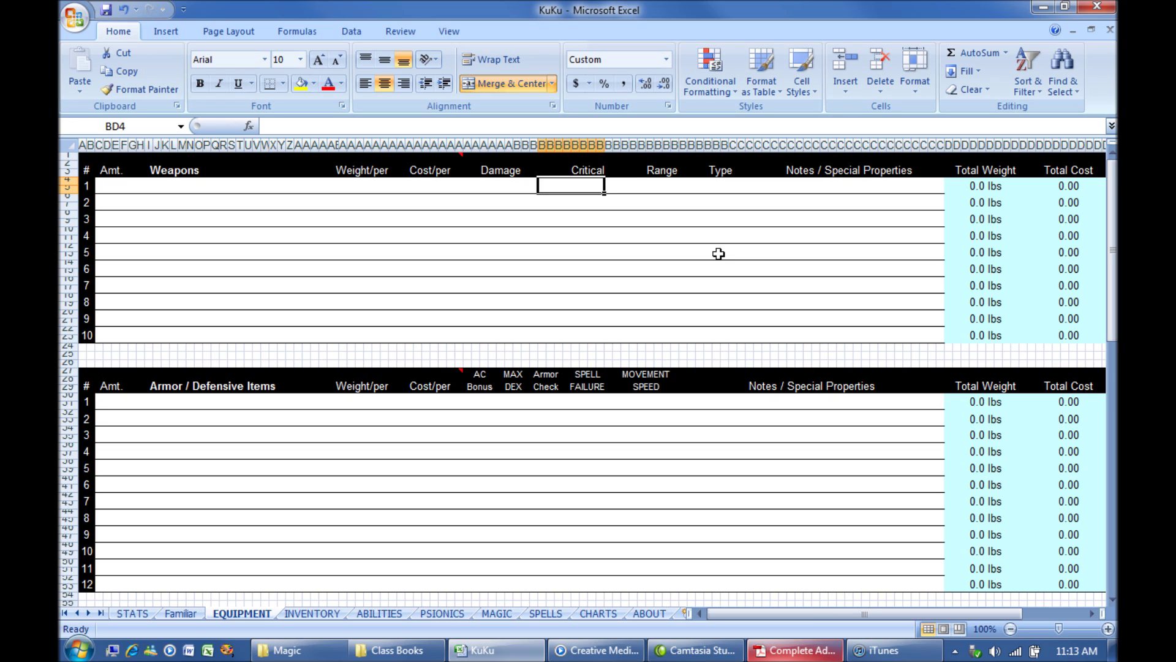
Step: Step across the first weapon row's Range and Type cells to Notes / Special Properties
{"action": "key", "text": "Tab"}
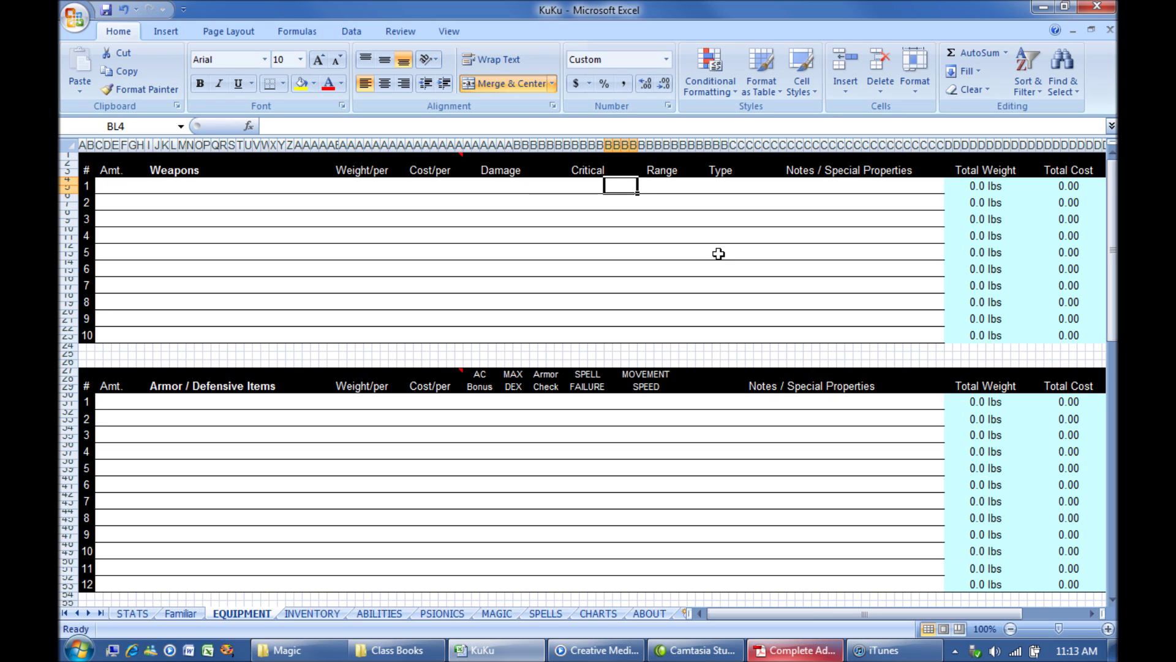
{"action": "key", "text": "Tab"}
{"action": "key", "text": "shift+Tab"}
{"action": "key", "text": "shift+Tab"}
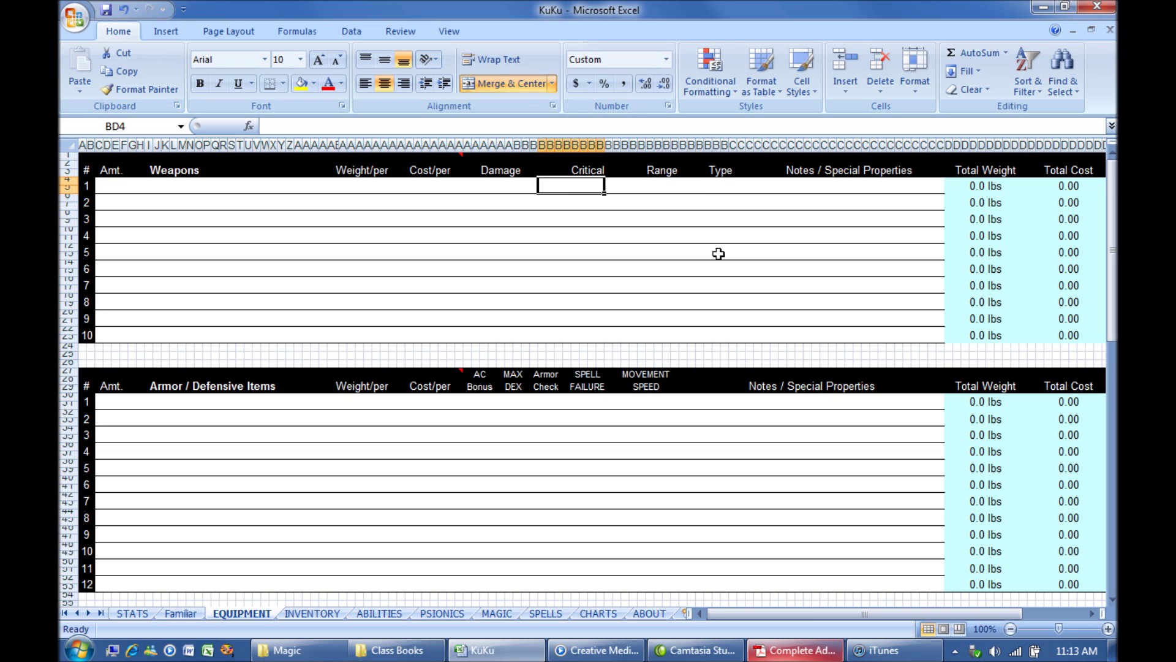
{"action": "key", "text": "Tab"}
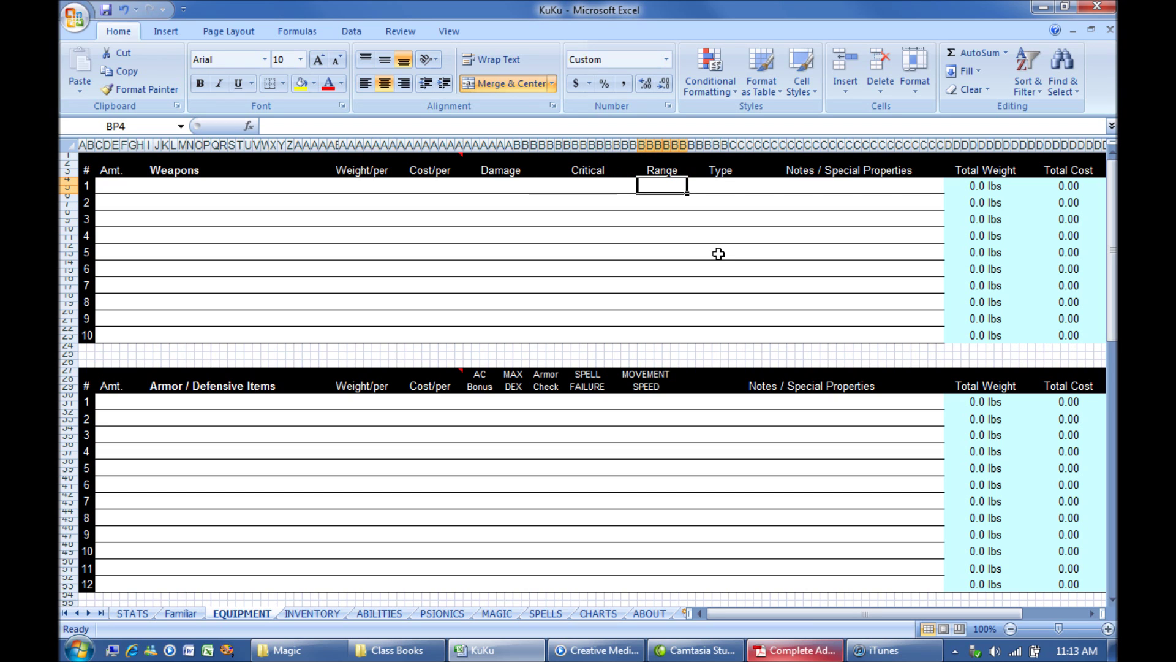
{"action": "key", "text": "Tab"}
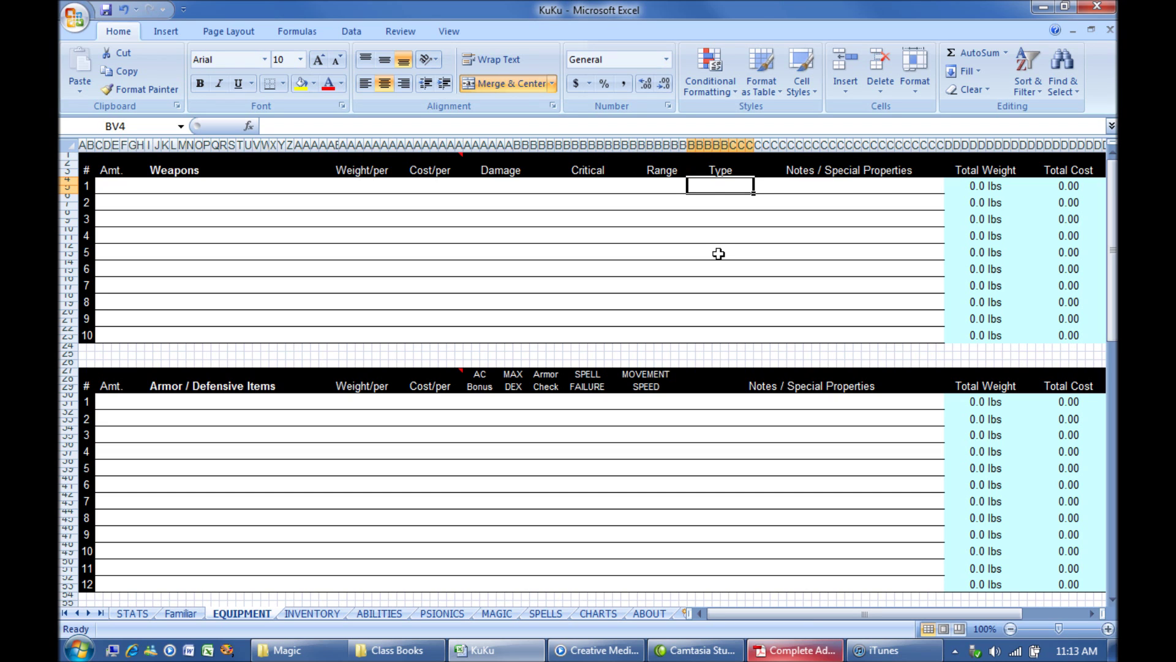
{"action": "key", "text": "Tab"}
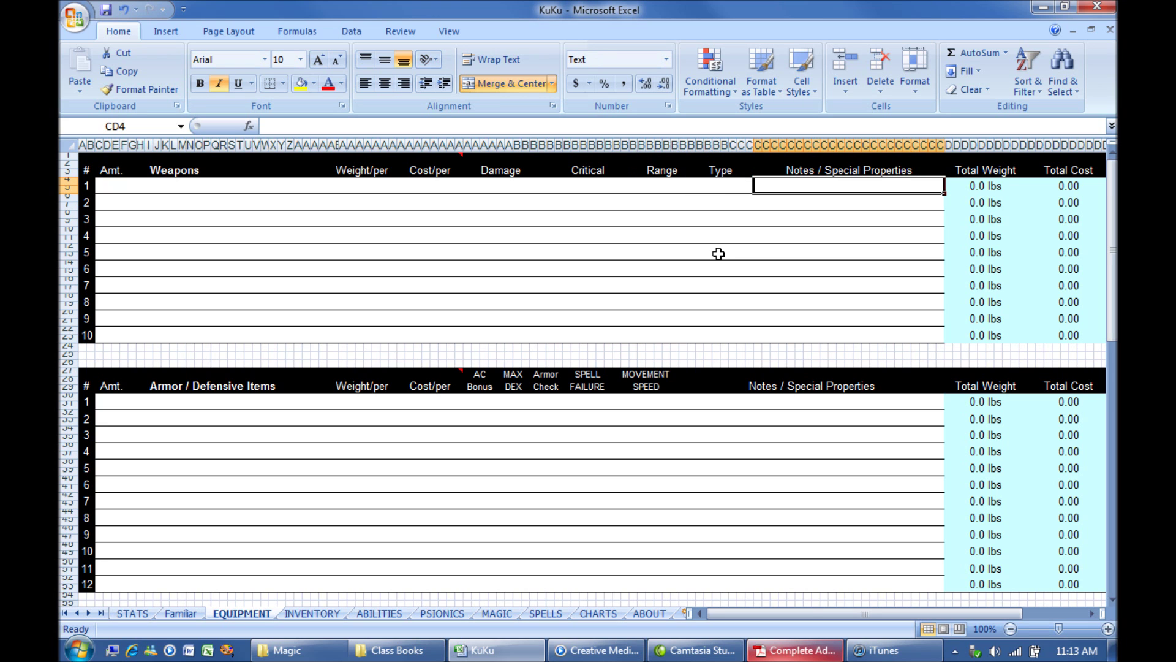
Step: Step through the first armor row's Amt., name, Weight/per, Cost/per and AC Bonus cells
{"action": "scroll", "coordinate": [672, 253], "scroll_direction": "down", "scroll_amount": 2}
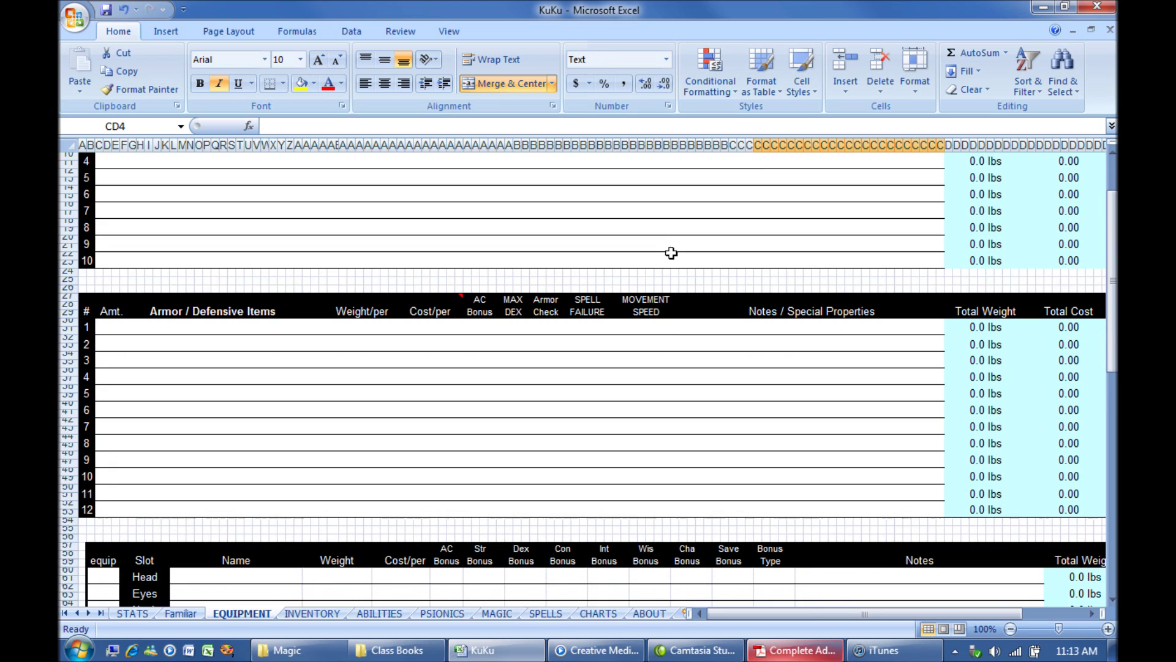
{"action": "left_click", "coordinate": [114, 302]}
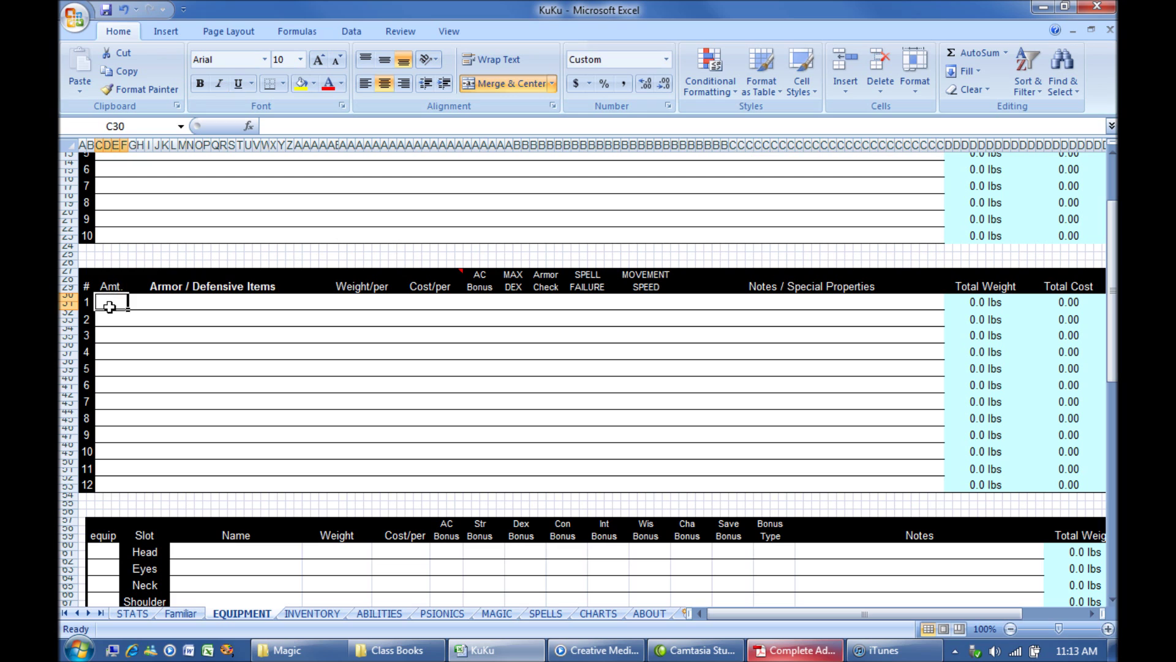
{"action": "left_click", "coordinate": [202, 300]}
{"action": "left_click", "coordinate": [371, 298]}
{"action": "left_click", "coordinate": [432, 301]}
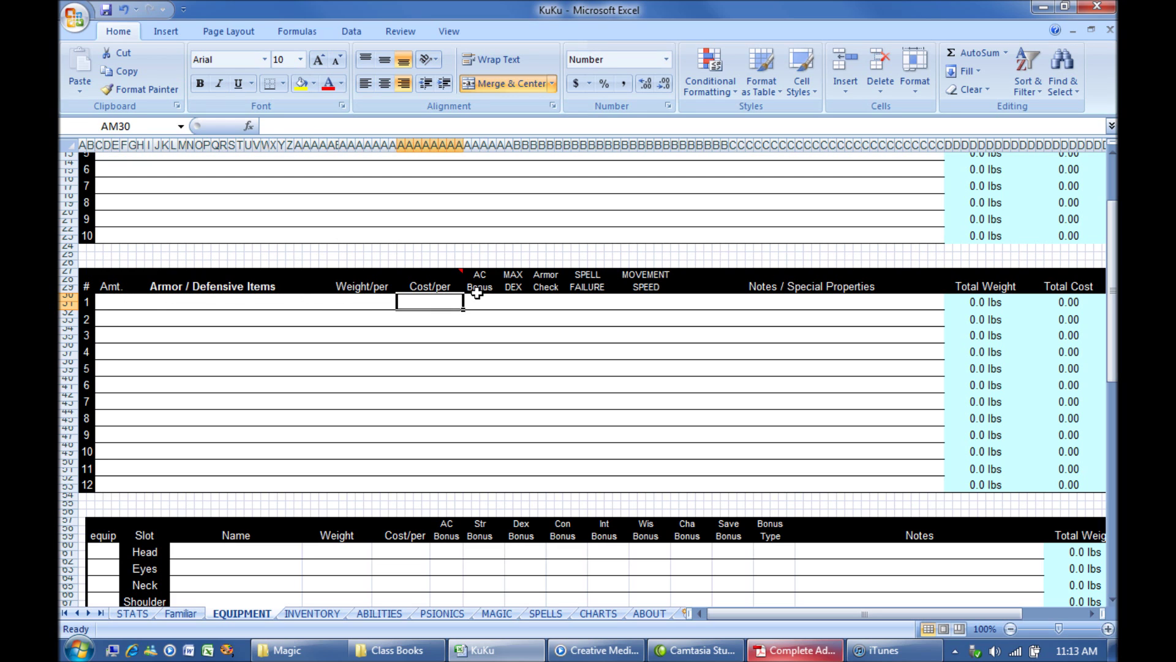
{"action": "left_click", "coordinate": [480, 288]}
{"action": "left_click", "coordinate": [480, 301]}
Step: Move across MAX DEX, Armor Check, Spell Failure and Movement Speed, then scroll to the Head–Ring 2 slots
{"action": "key", "text": "Tab"}
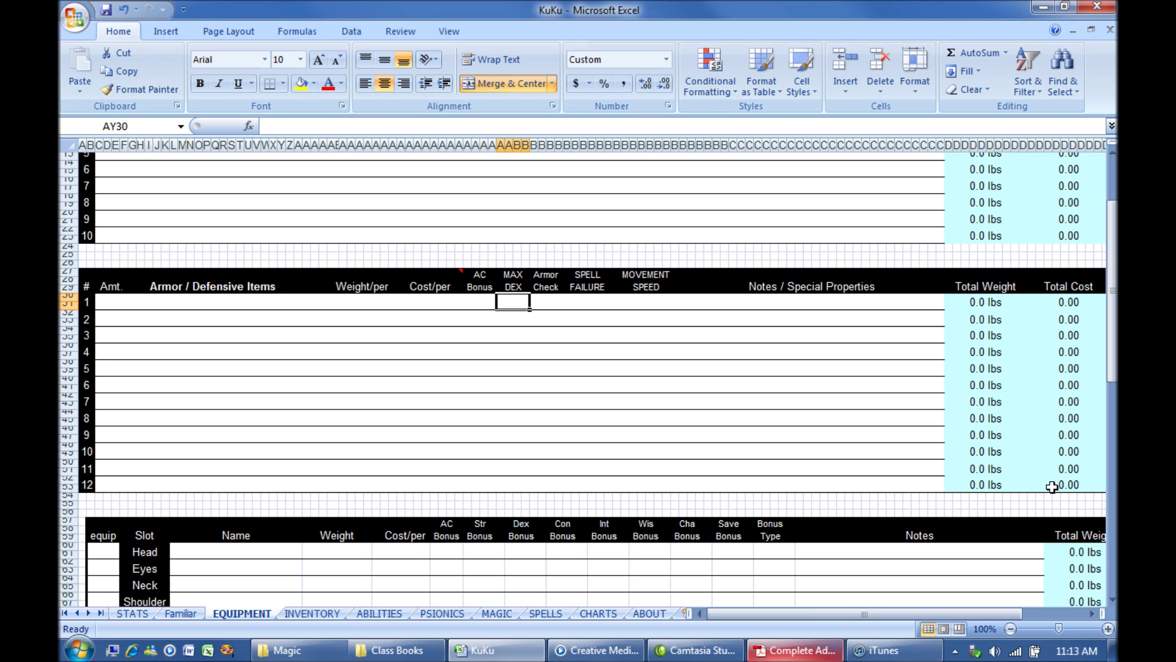
{"action": "key", "text": "Tab"}
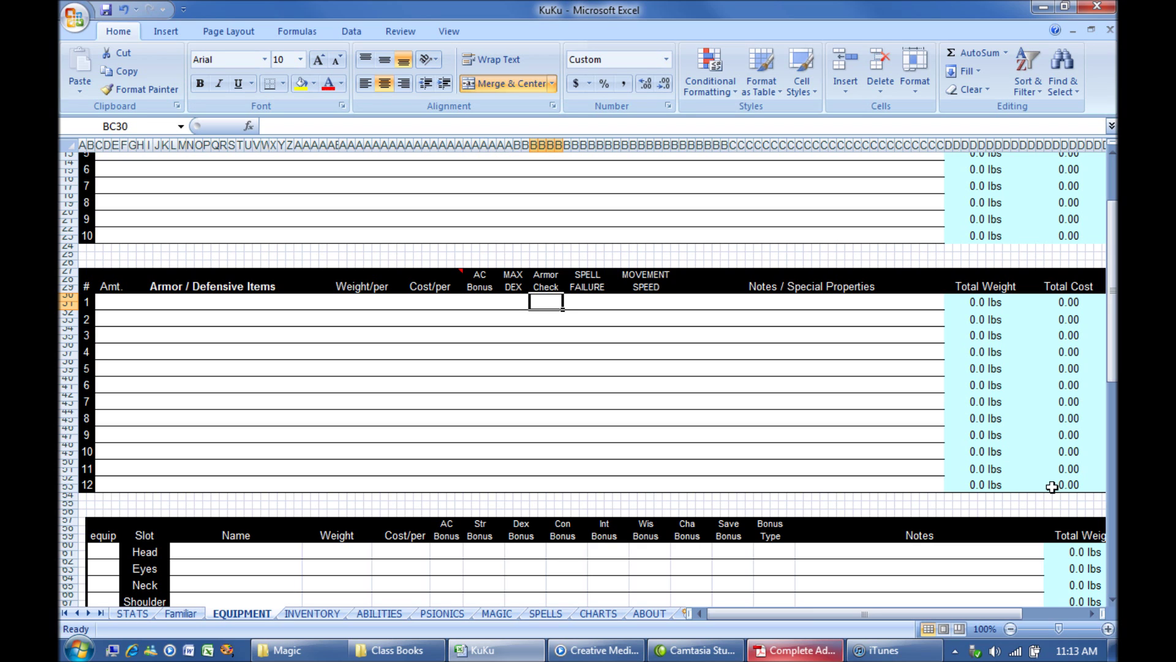
{"action": "key", "text": "Tab"}
{"action": "key", "text": "Tab"}
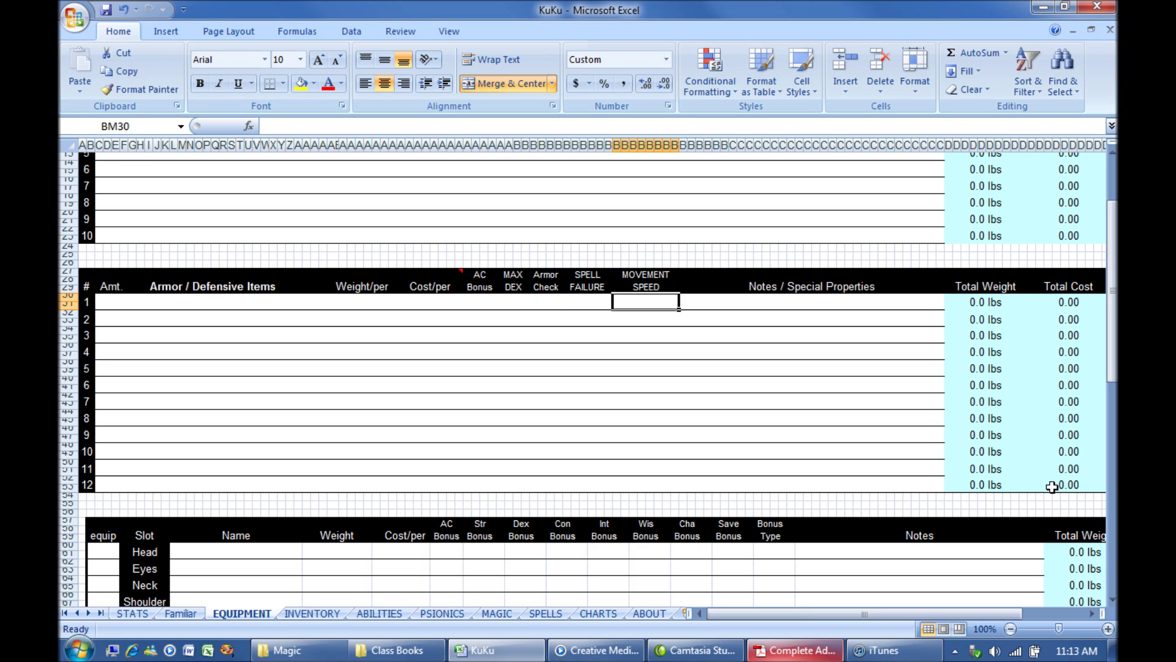
{"action": "key", "text": "Tab"}
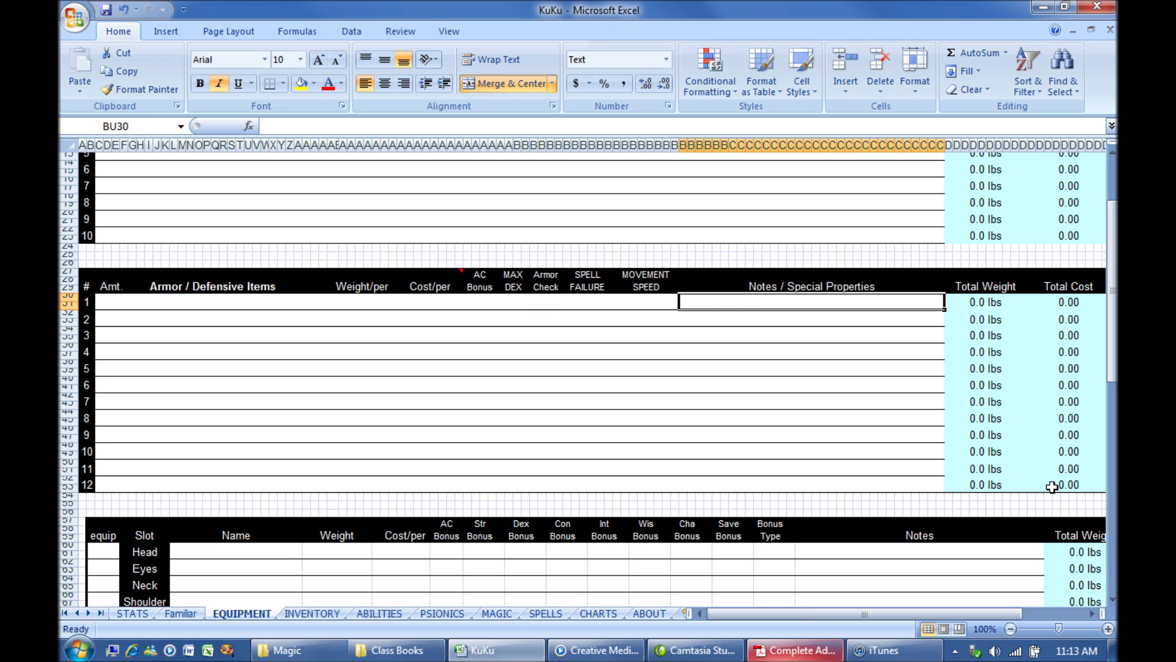
{"action": "scroll", "coordinate": [815, 399], "scroll_direction": "down", "scroll_amount": 5}
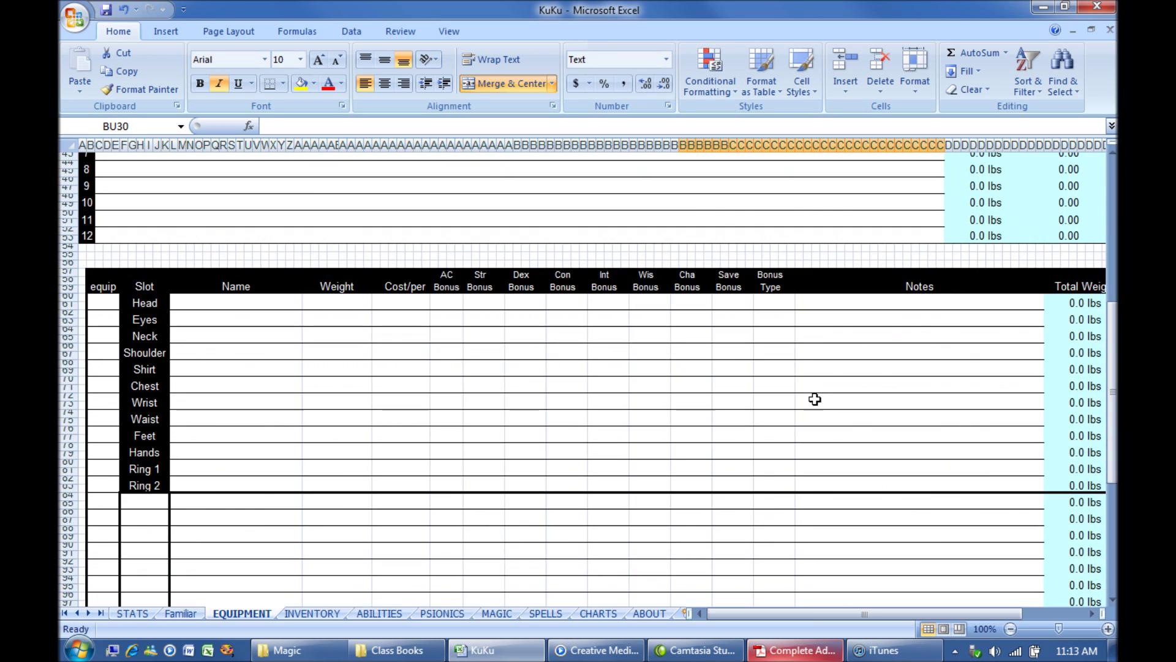
{"action": "scroll", "coordinate": [814, 399], "scroll_direction": "down", "scroll_amount": 3}
{"action": "scroll", "coordinate": [814, 399], "scroll_direction": "up", "scroll_amount": 2}
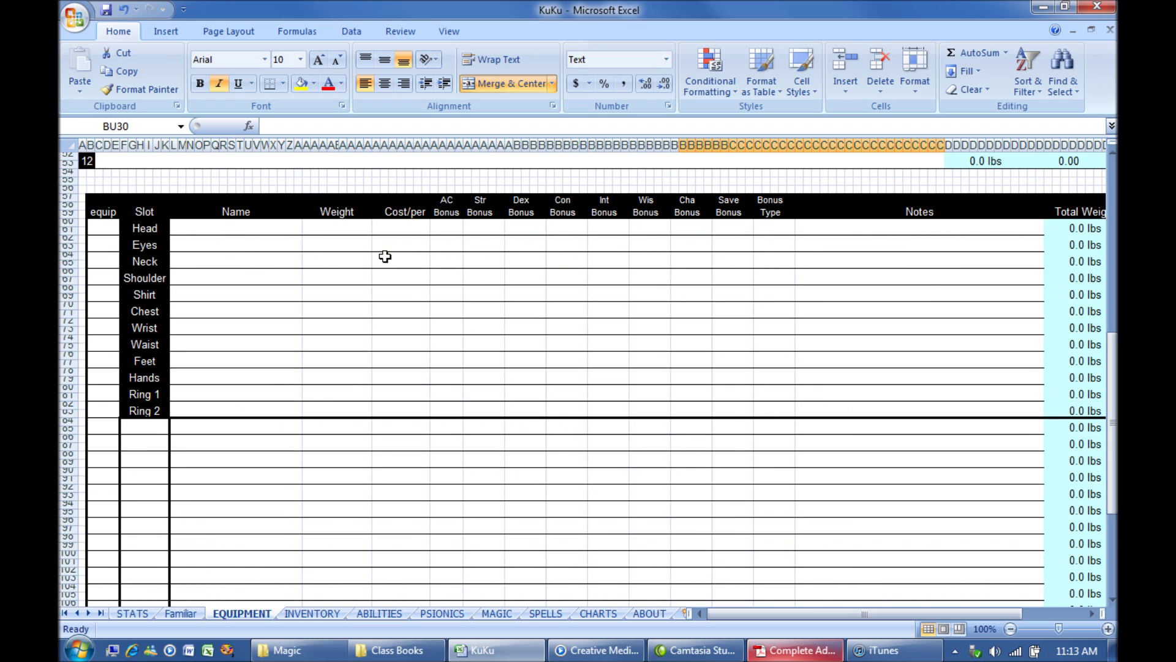
{"action": "left_click", "coordinate": [150, 228]}
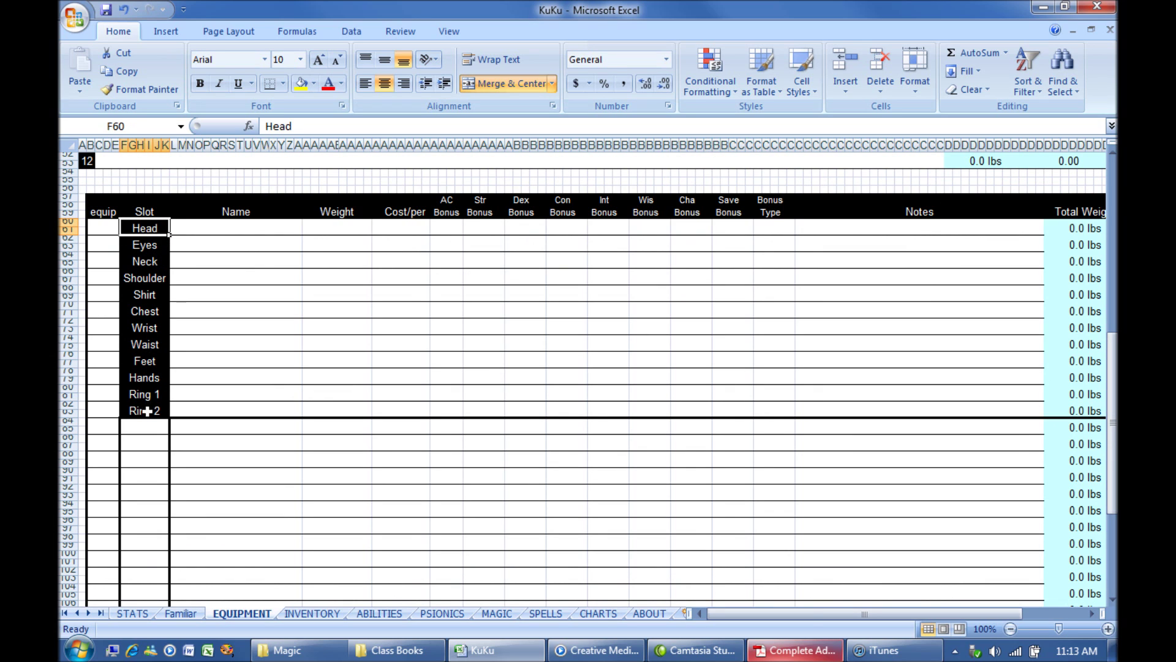
{"action": "left_click", "coordinate": [232, 229]}
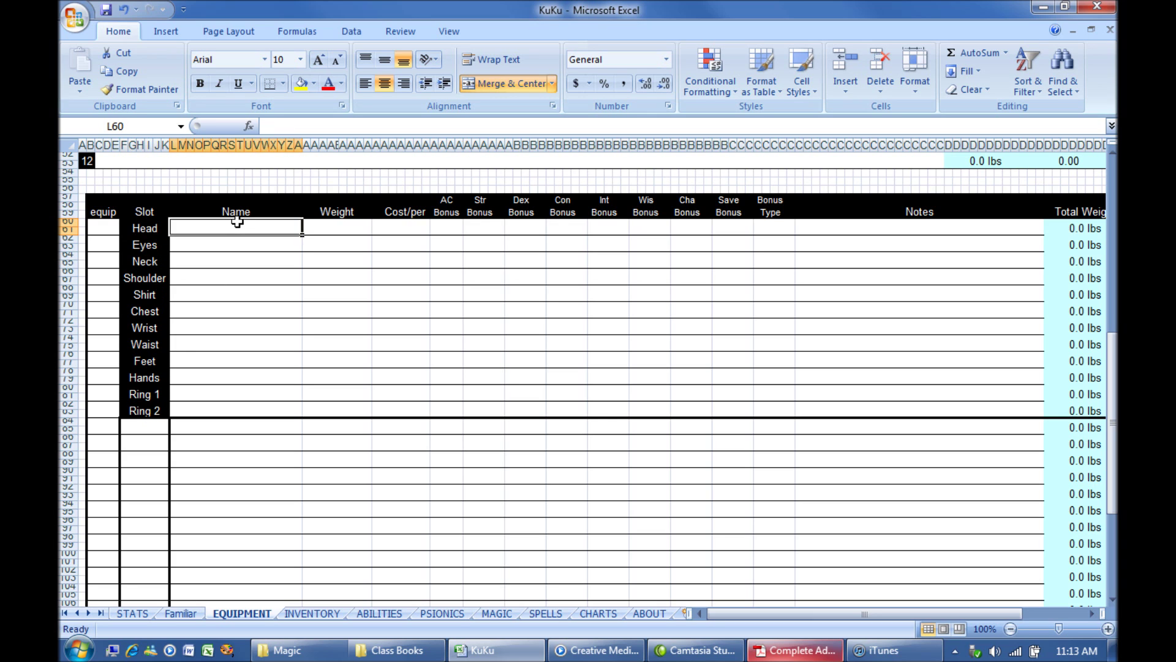
{"action": "left_click", "coordinate": [346, 228]}
{"action": "left_click", "coordinate": [408, 230]}
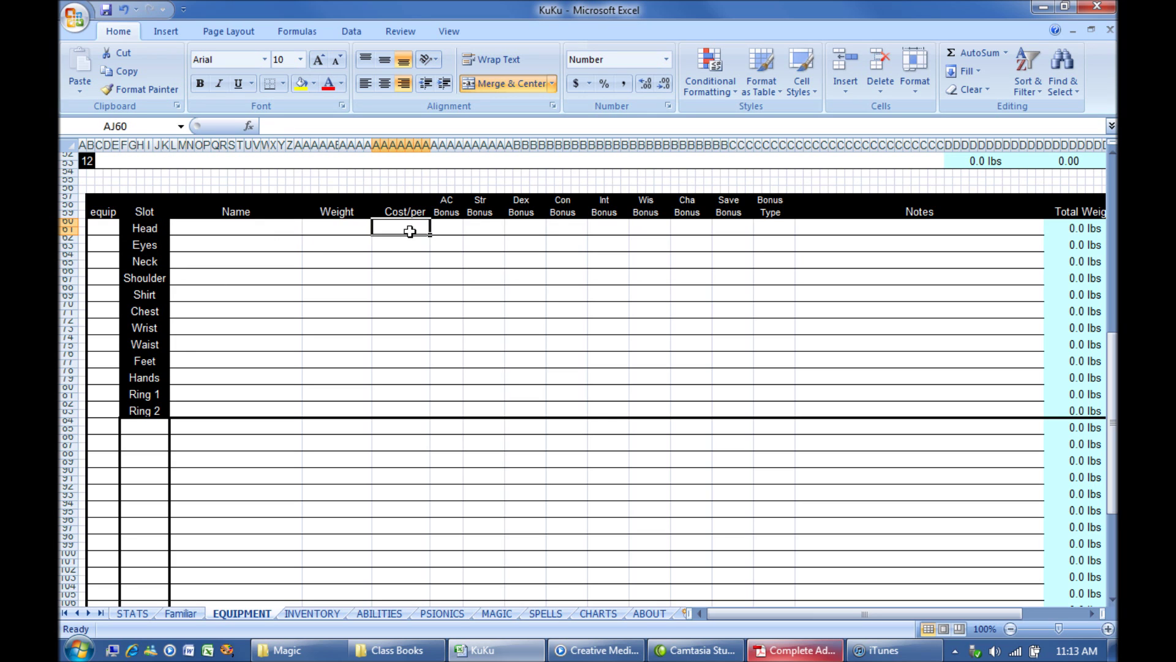
{"action": "left_click", "coordinate": [447, 227]}
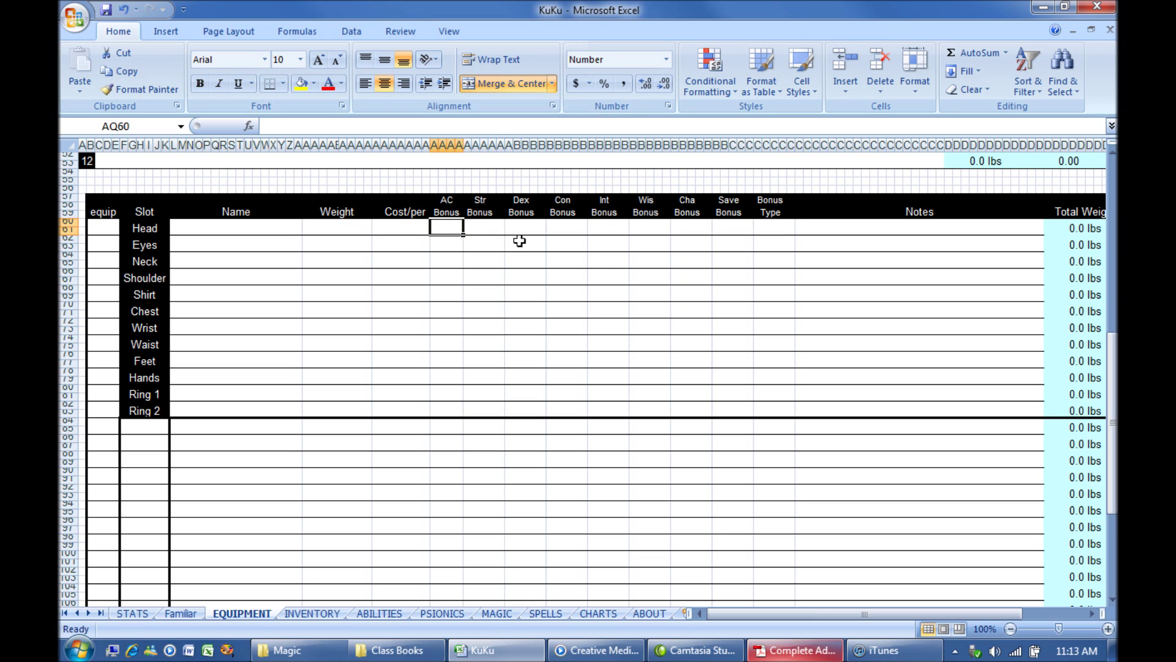
{"action": "left_click", "coordinate": [780, 229]}
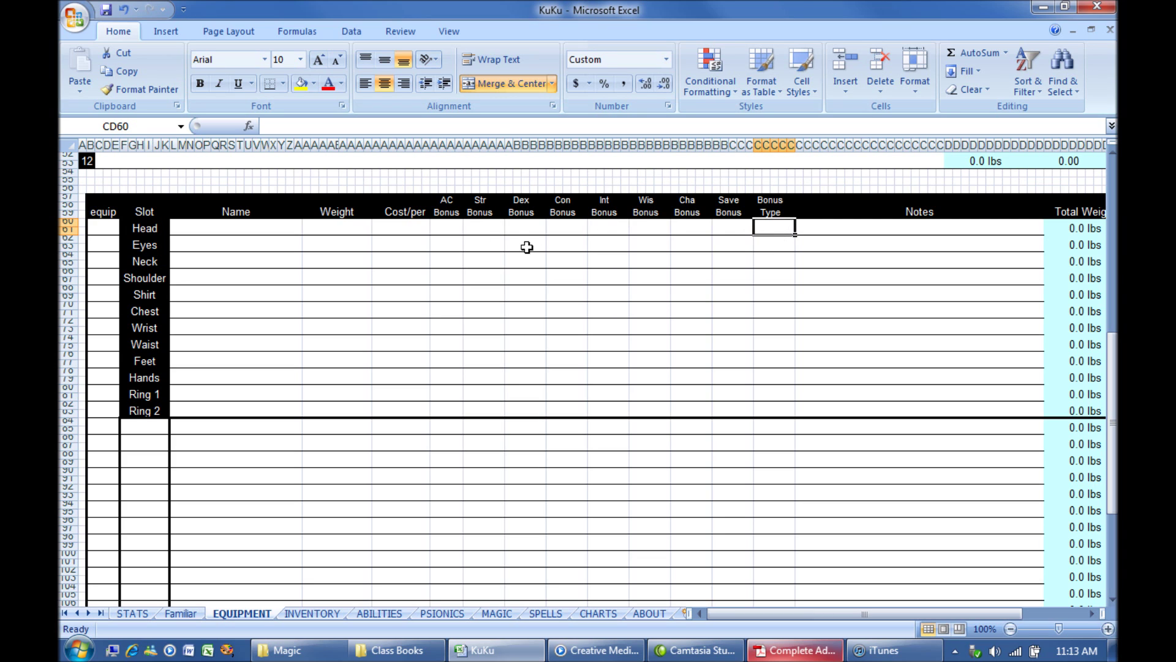
{"action": "left_click", "coordinate": [487, 230]}
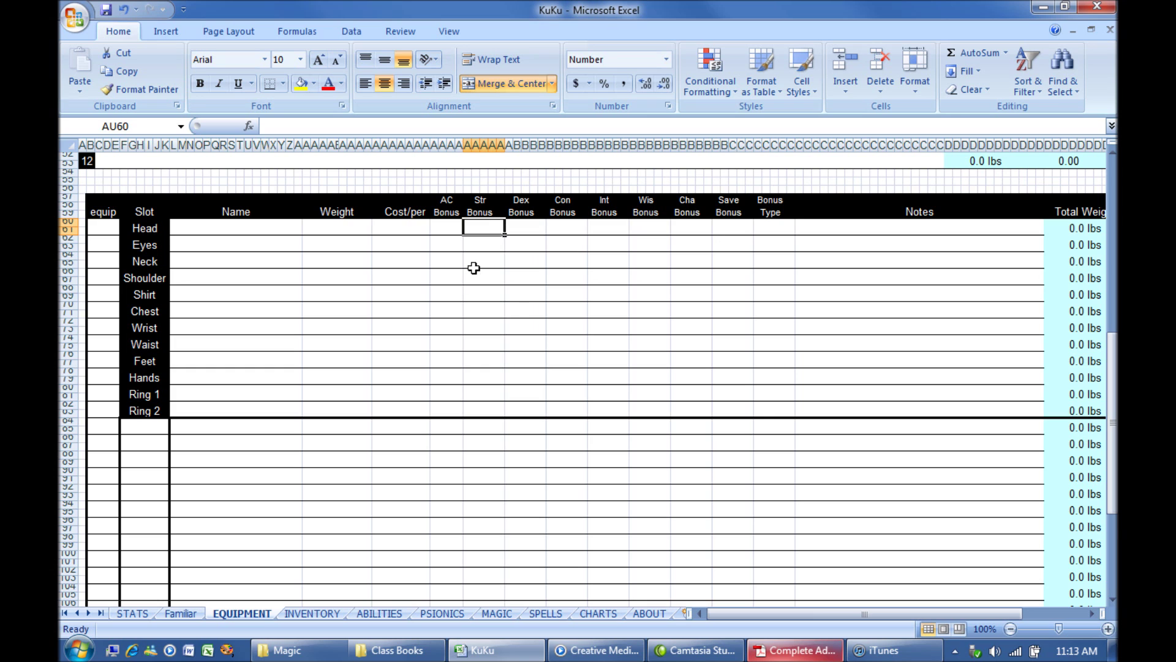
{"action": "type", "text": "6"}
{"action": "left_click", "coordinate": [782, 230]}
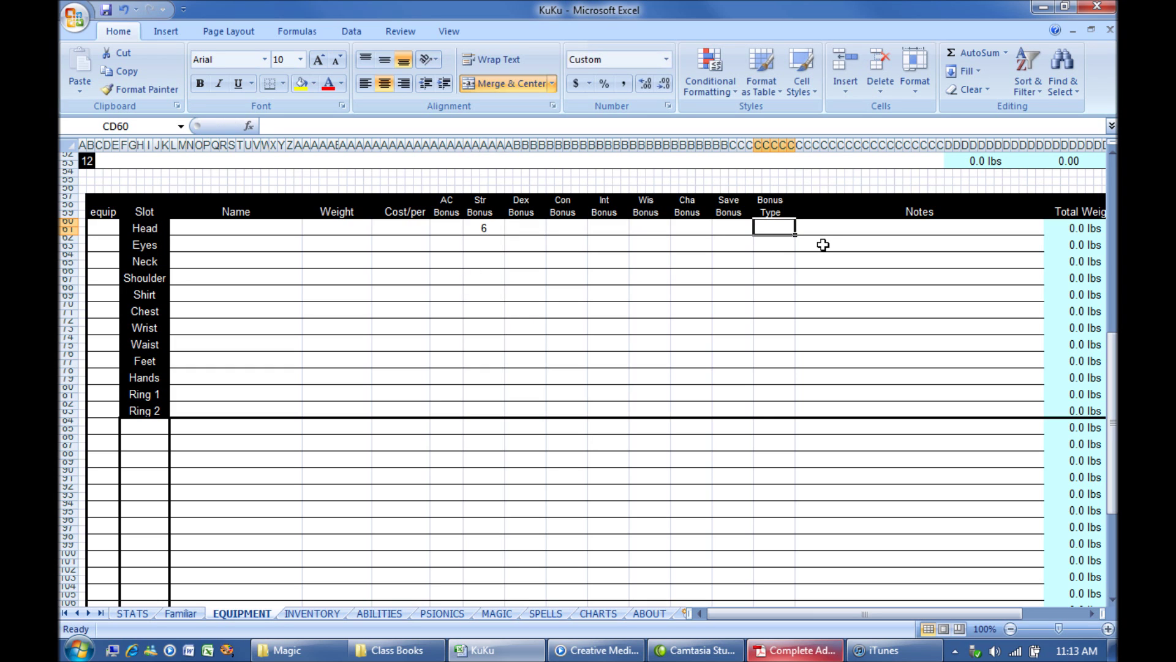
{"action": "type", "text": "Ehan"}
{"action": "key", "text": "Return"}
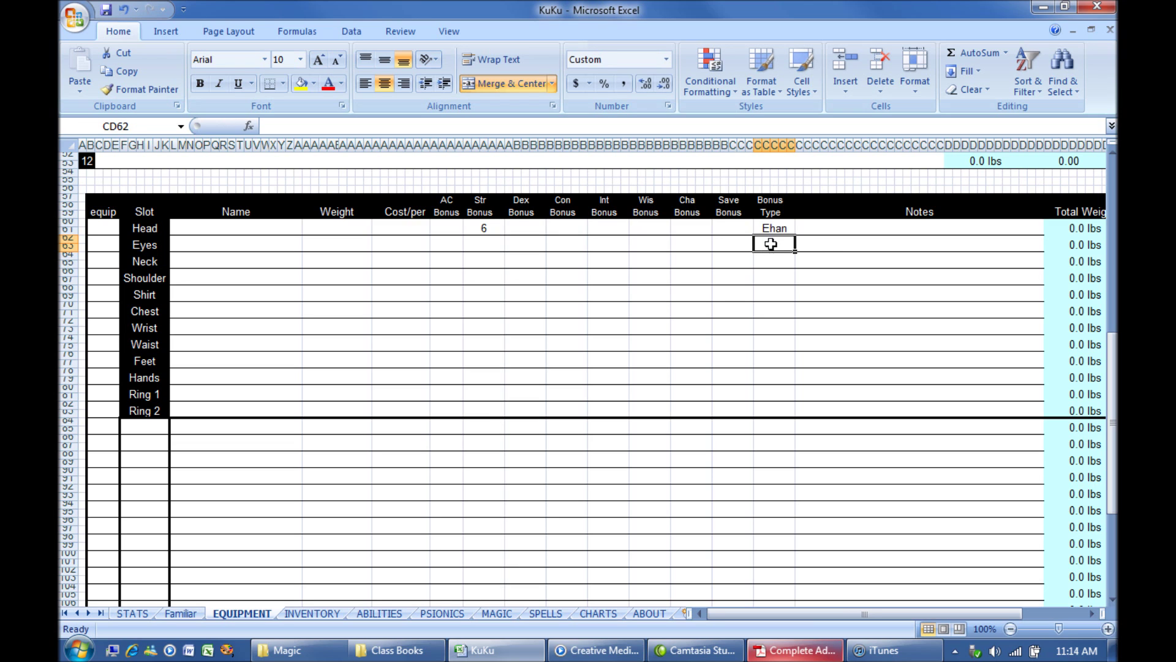
{"action": "left_click", "coordinate": [785, 230]}
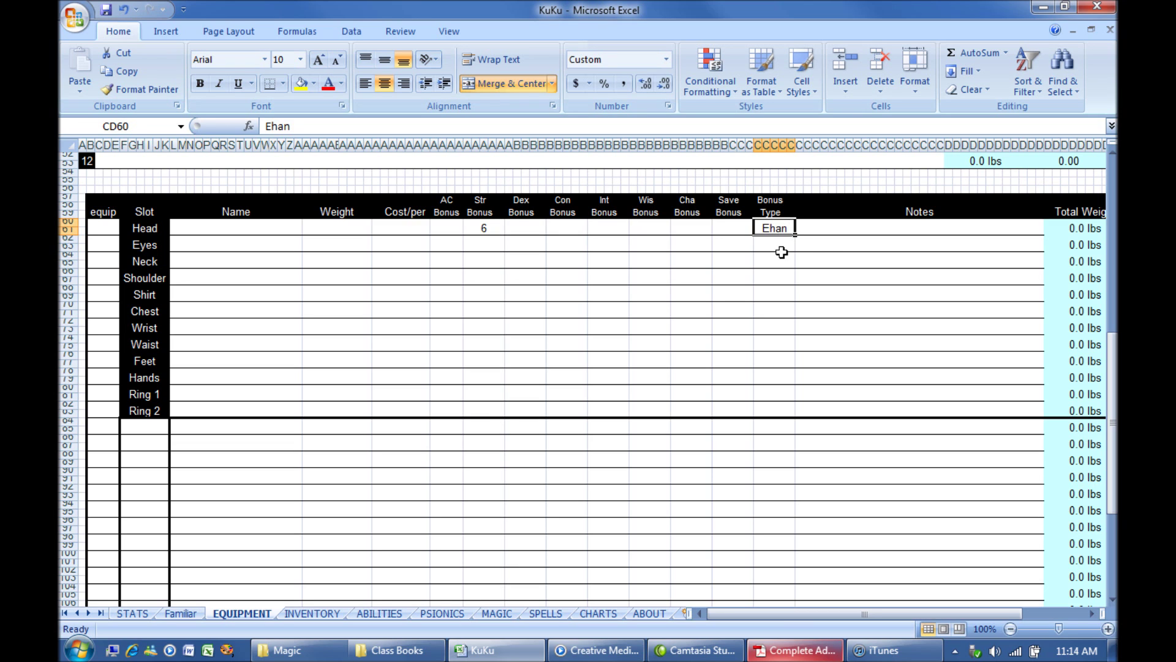
{"action": "key", "text": "Delete"}
{"action": "key", "text": "Left"}
{"action": "key", "text": "Left"}
{"action": "key", "text": "Left"}
{"action": "key", "text": "Left"}
{"action": "key", "text": "Left"}
{"action": "key", "text": "Left"}
{"action": "key", "text": "Left"}
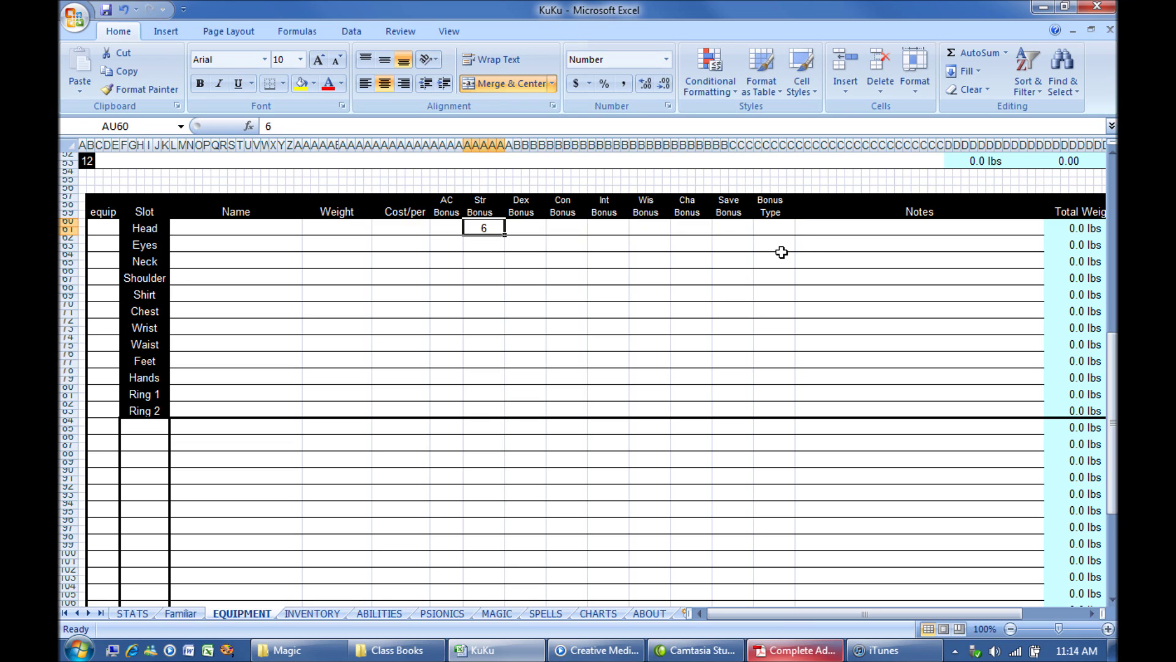
{"action": "key", "text": "BackSpace"}
{"action": "left_click", "coordinate": [133, 614]}
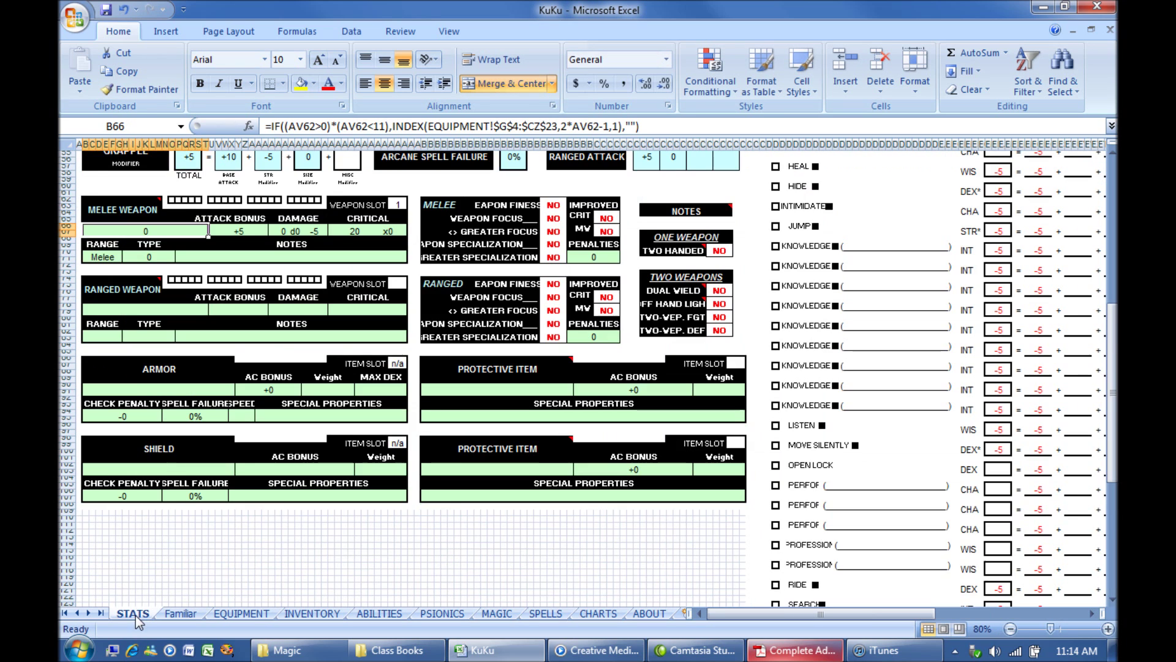
{"action": "scroll", "coordinate": [248, 416], "scroll_direction": "up", "scroll_amount": 18}
{"action": "scroll", "coordinate": [247, 416], "scroll_direction": "up", "scroll_amount": 4}
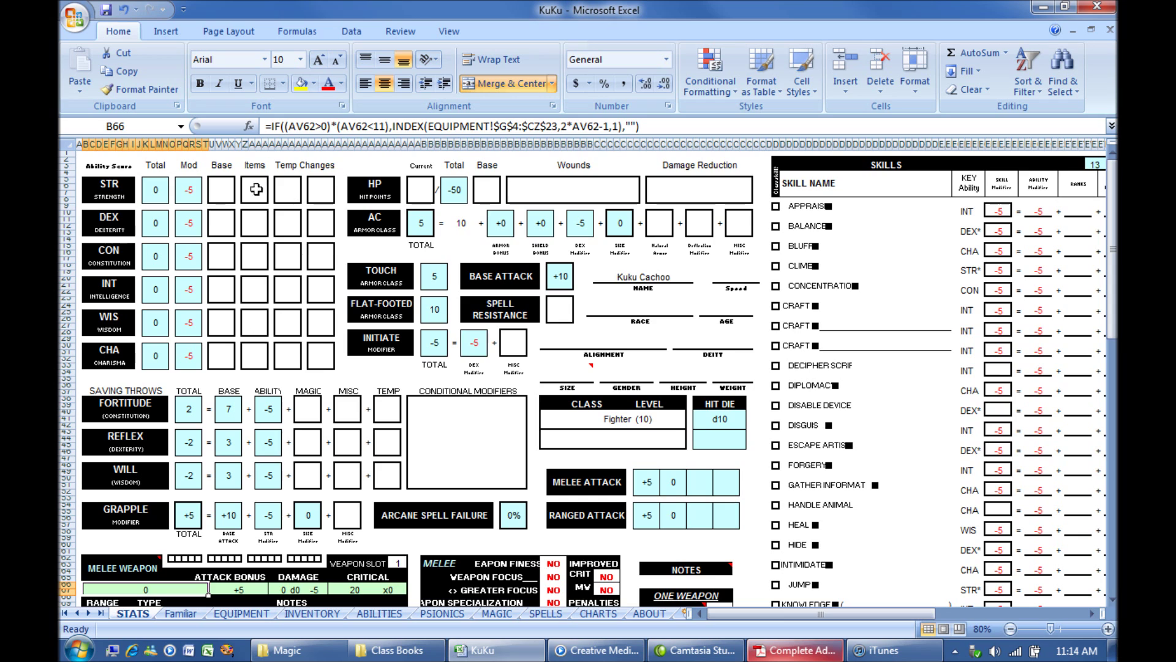
{"action": "left_click", "coordinate": [252, 191]}
{"action": "left_click", "coordinate": [240, 613]}
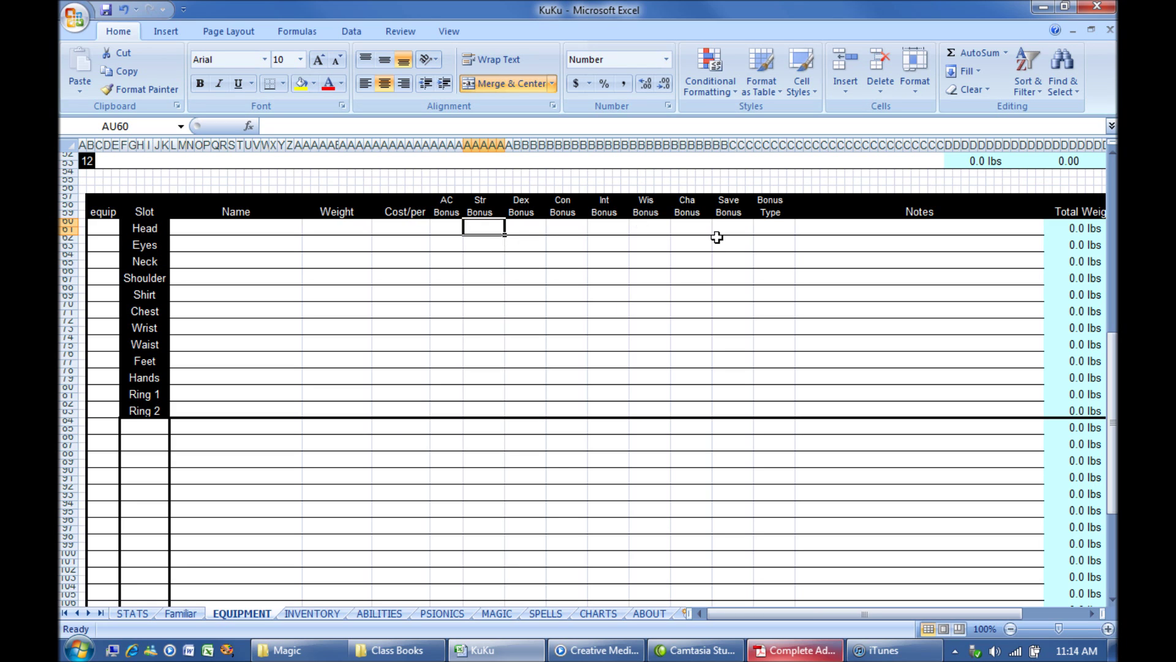
{"action": "left_click", "coordinate": [773, 226]}
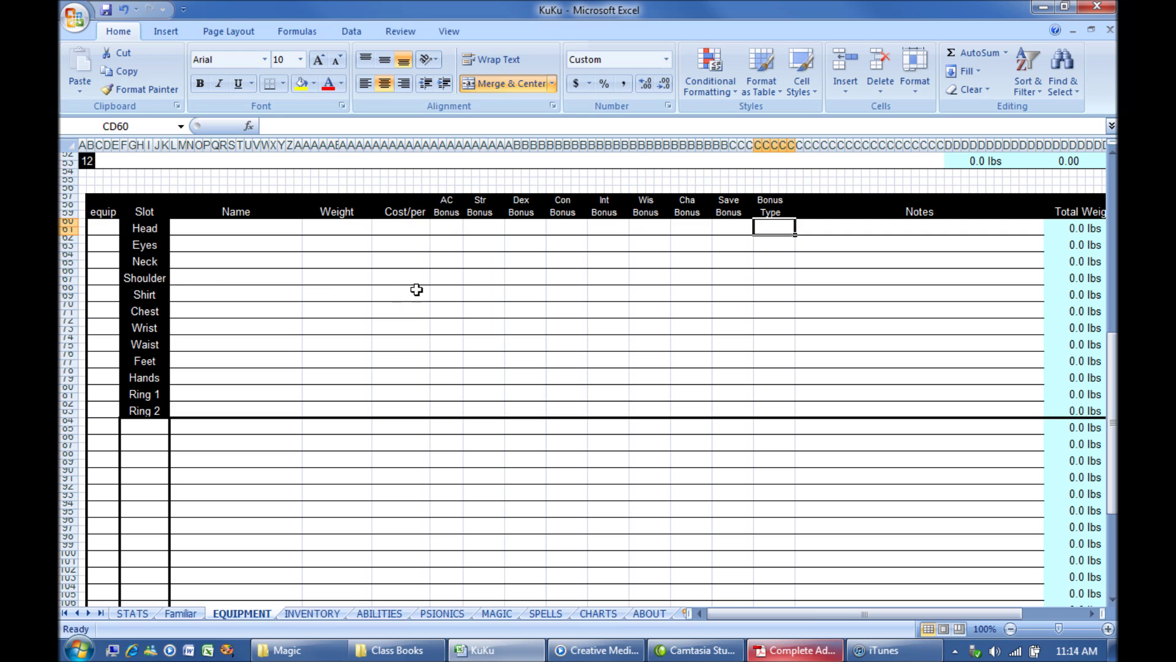
{"action": "left_click", "coordinate": [500, 279]}
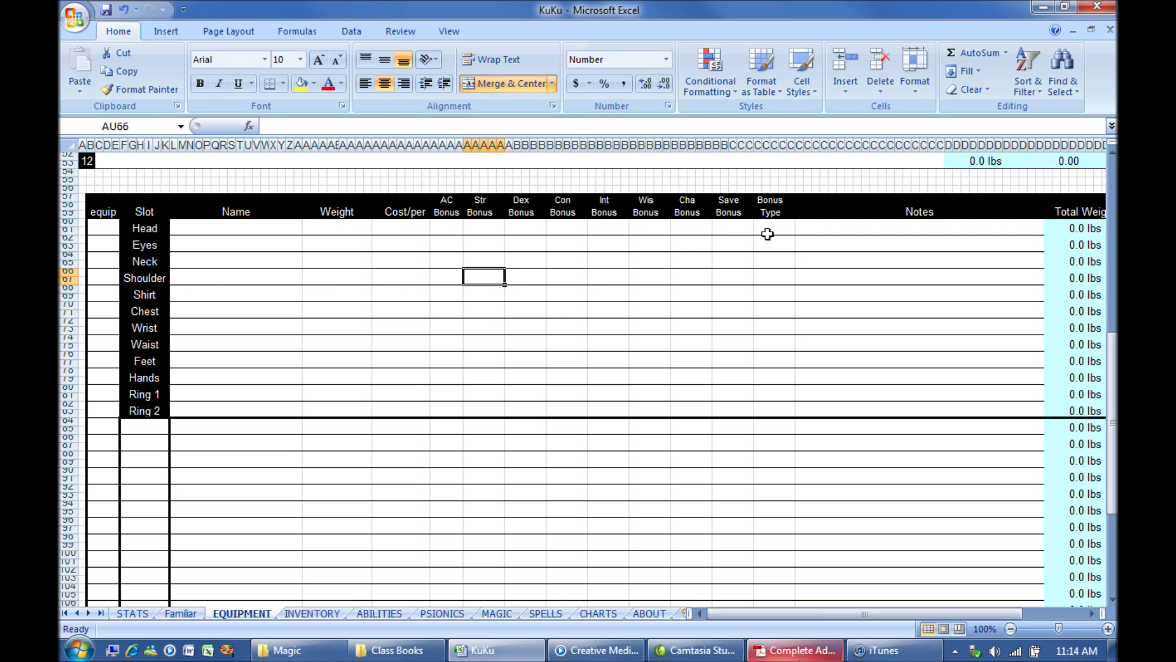
{"action": "left_click", "coordinate": [482, 247]}
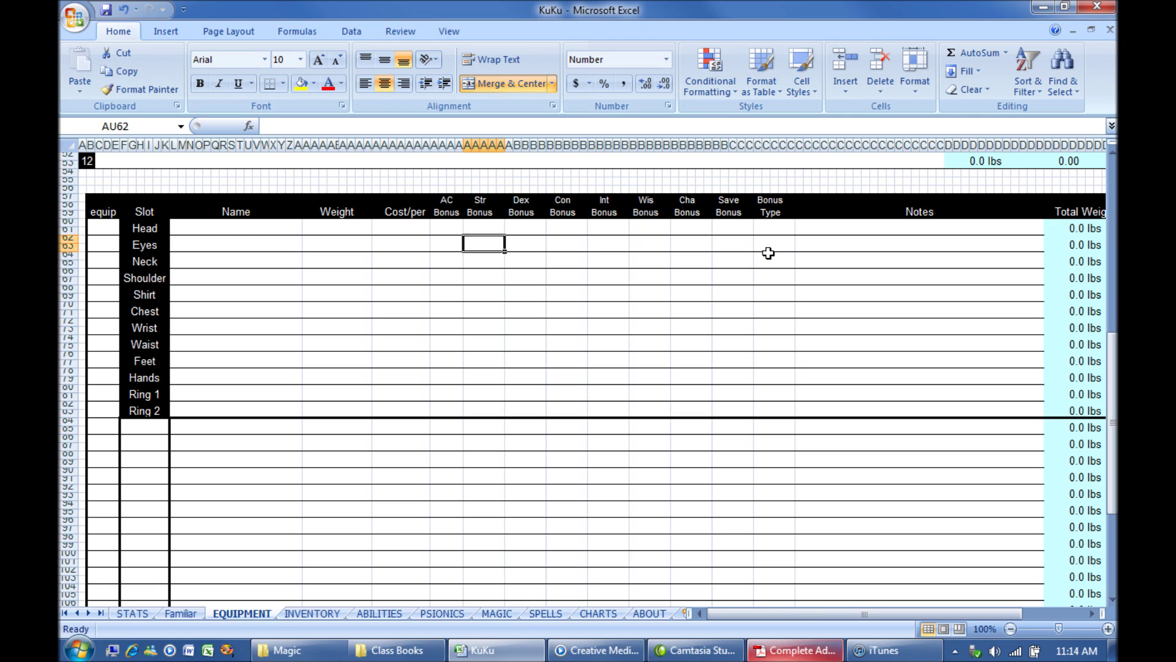
{"action": "left_click", "coordinate": [841, 233]}
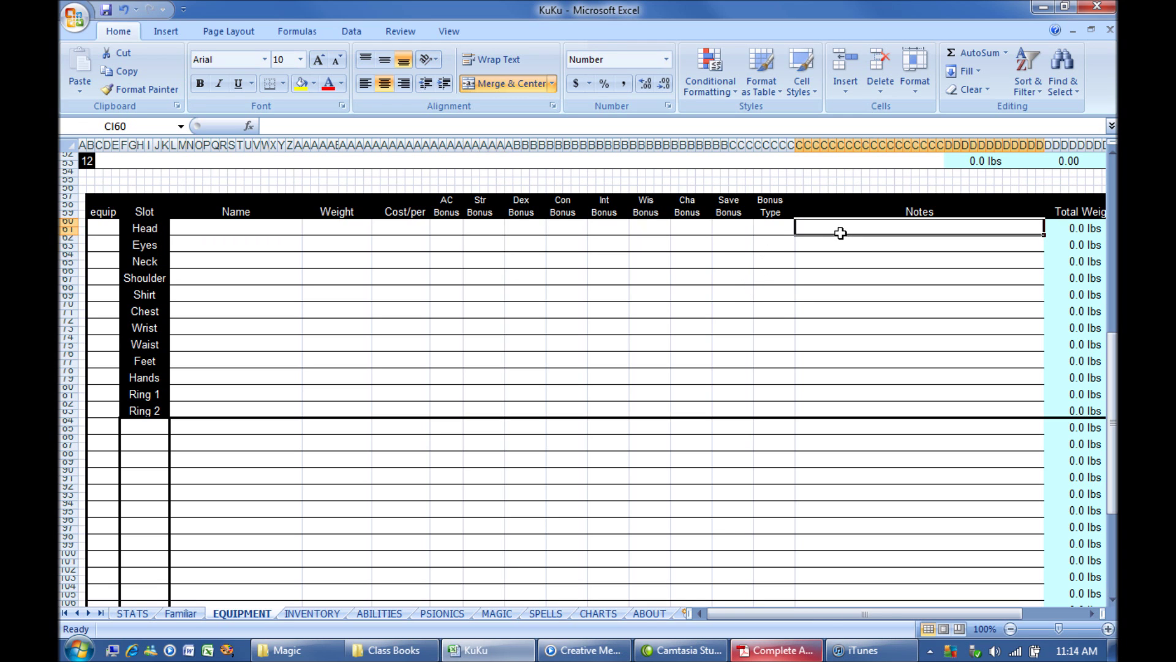
{"action": "scroll", "coordinate": [830, 289], "scroll_direction": "down", "scroll_amount": 4}
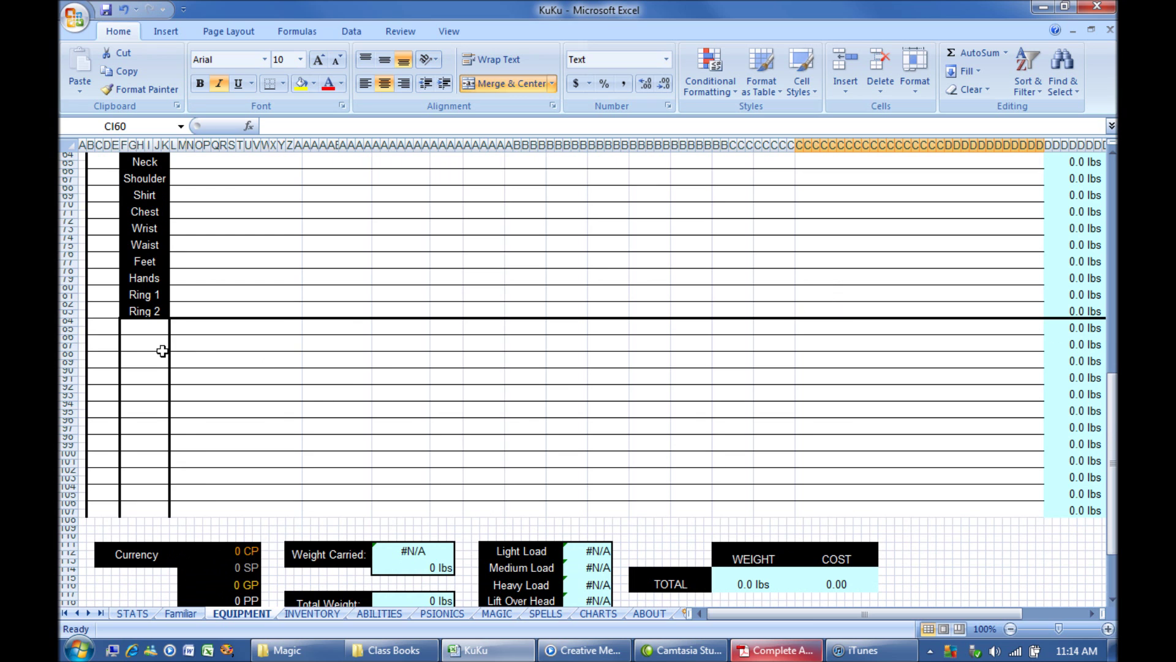
{"action": "left_click", "coordinate": [162, 327]}
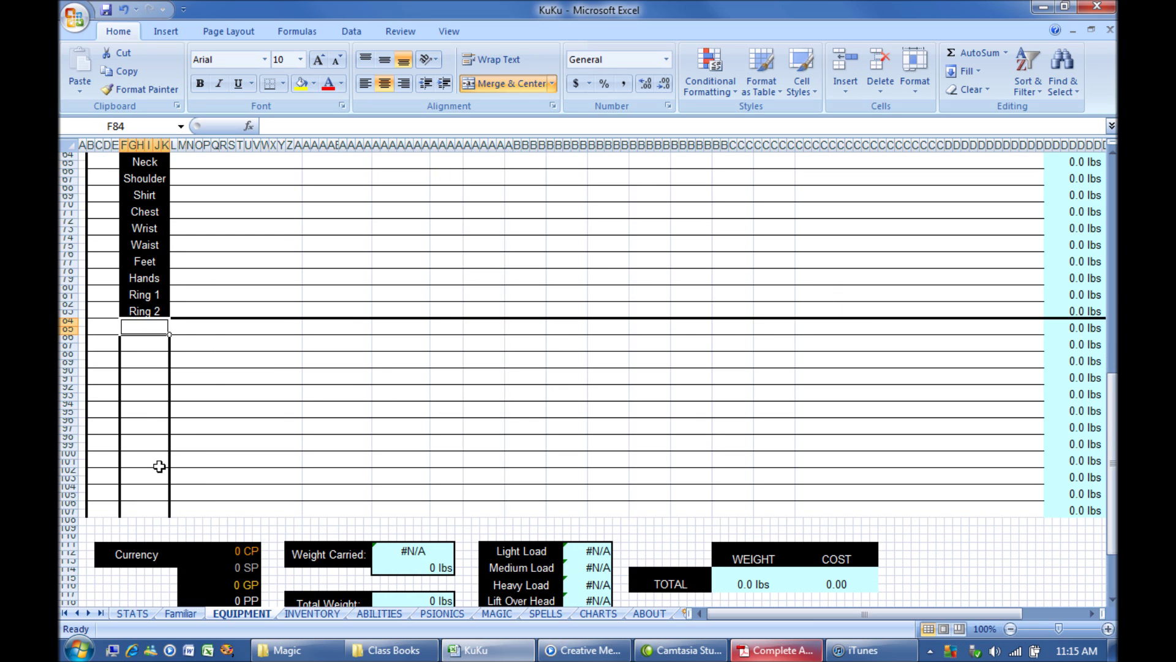
{"action": "scroll", "coordinate": [234, 381], "scroll_direction": "down", "scroll_amount": 1}
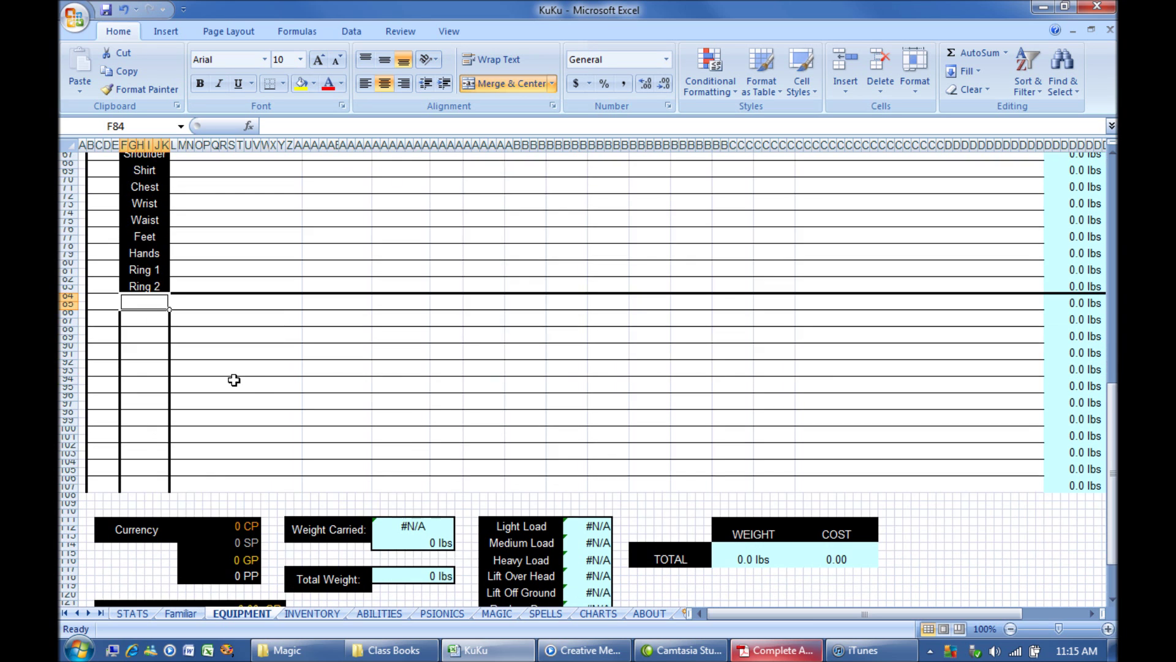
{"action": "scroll", "coordinate": [234, 380], "scroll_direction": "down", "scroll_amount": 1}
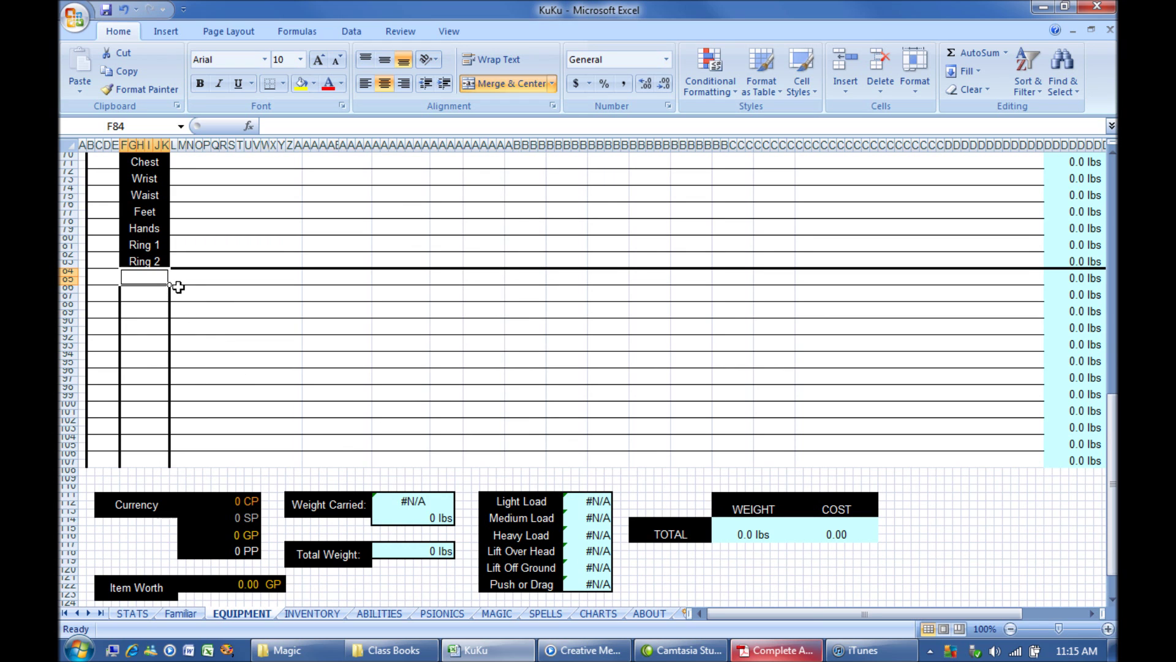
{"action": "left_click", "coordinate": [189, 277]}
{"action": "left_click", "coordinate": [185, 306]}
{"action": "left_click", "coordinate": [202, 340]}
{"action": "left_click", "coordinate": [211, 375]}
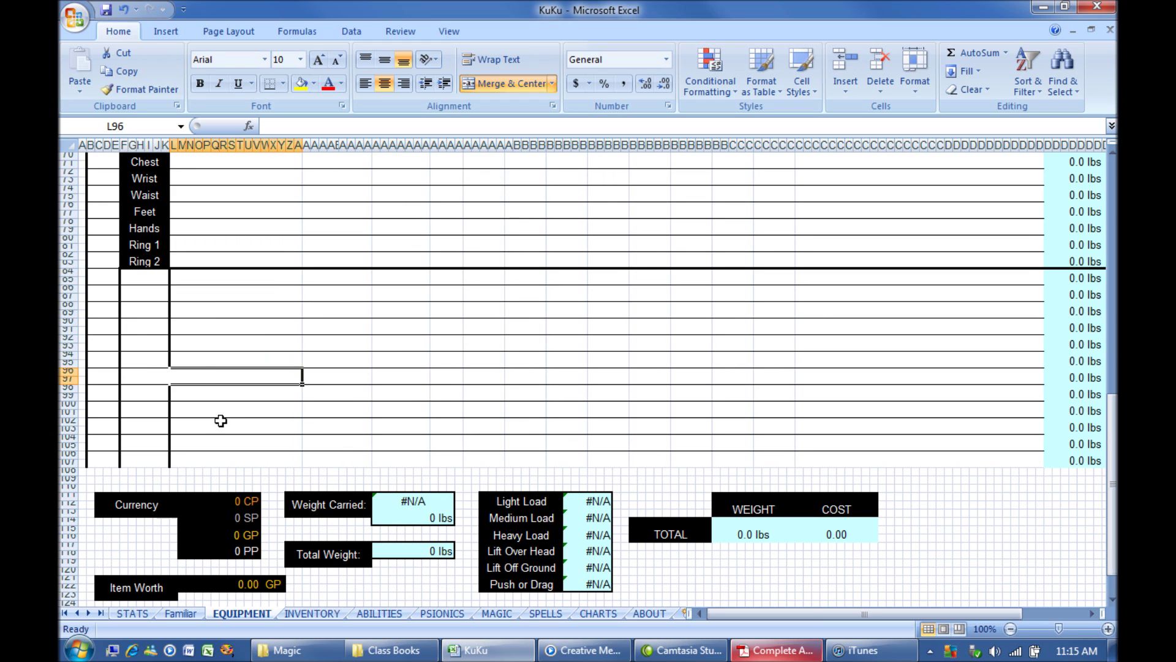
{"action": "left_click", "coordinate": [221, 423]}
{"action": "scroll", "coordinate": [221, 356], "scroll_direction": "up", "scroll_amount": 5}
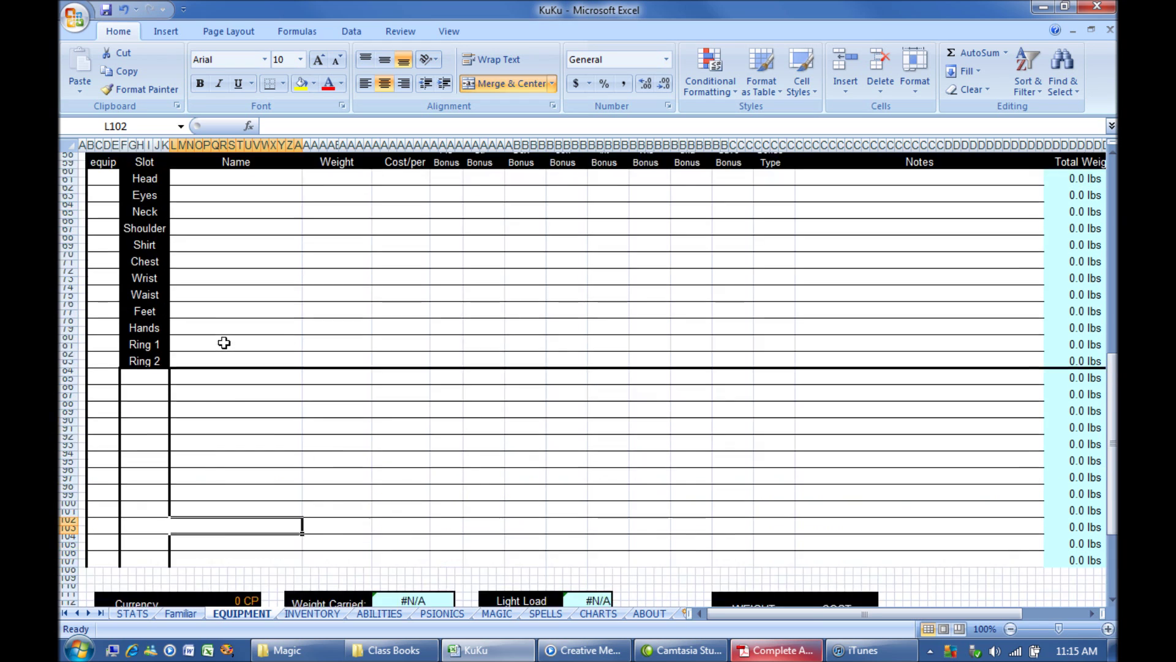
{"action": "left_click", "coordinate": [101, 203]}
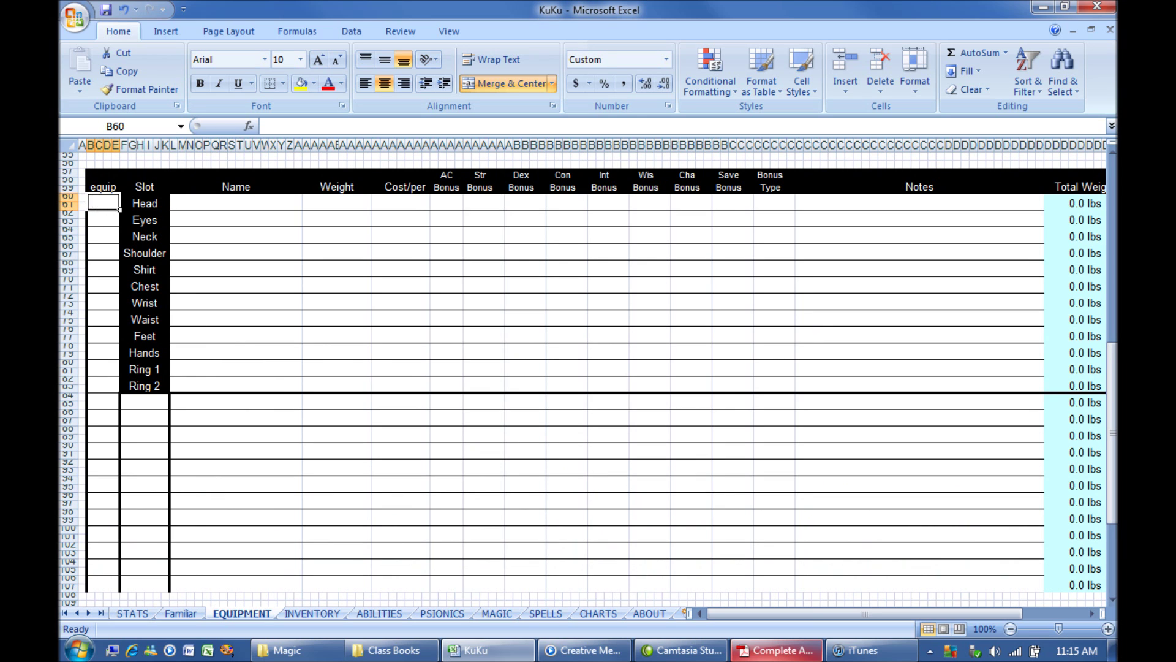
{"action": "type", "text": "1"}
{"action": "key", "text": "Return"}
{"action": "left_click", "coordinate": [103, 203]}
{"action": "type", "text": "0"}
{"action": "key", "text": "Return"}
{"action": "key", "text": "Up"}
{"action": "key", "text": "Up"}
{"action": "type", "text": "0"}
{"action": "key", "text": "Return"}
{"action": "key", "text": "Down"}
{"action": "key", "text": "Down"}
{"action": "key", "text": "Down"}
{"action": "key", "text": "Down"}
{"action": "scroll", "coordinate": [238, 330], "scroll_direction": "down", "scroll_amount": 6}
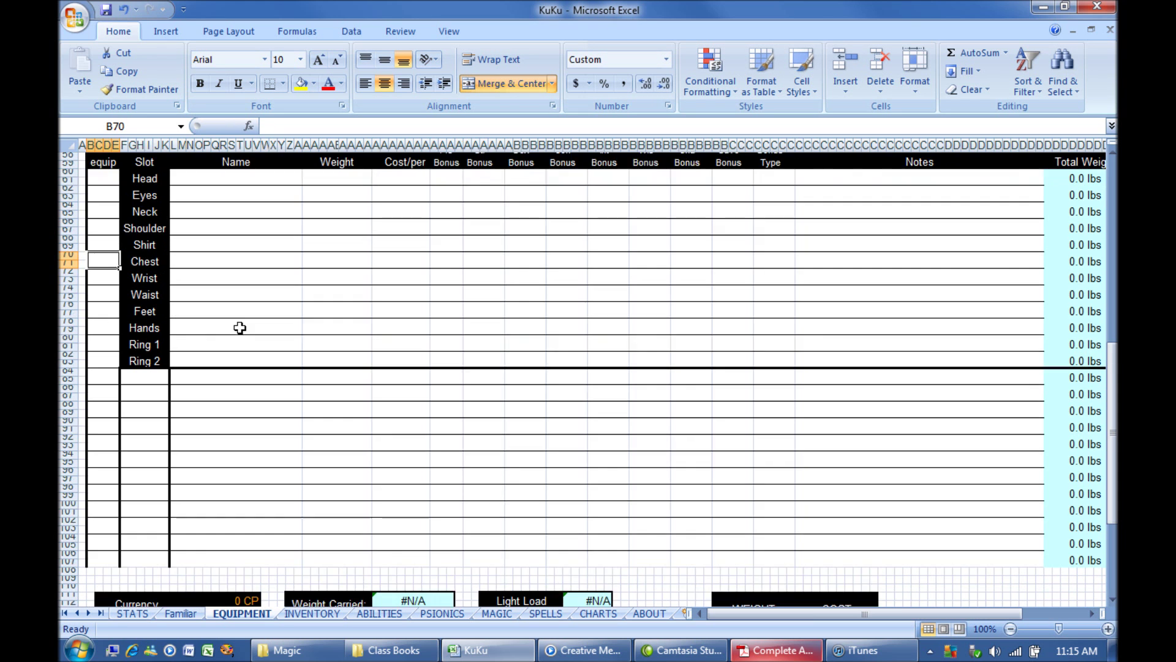
{"action": "scroll", "coordinate": [238, 331], "scroll_direction": "down", "scroll_amount": 1}
{"action": "scroll", "coordinate": [228, 338], "scroll_direction": "up", "scroll_amount": 3}
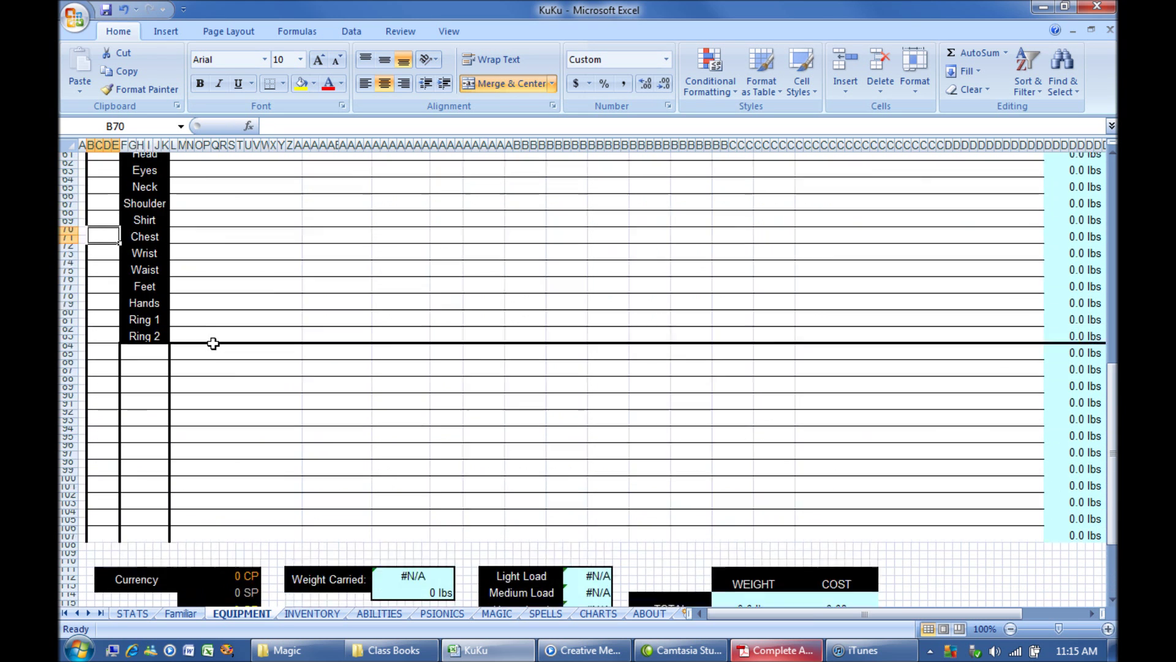
{"action": "scroll", "coordinate": [213, 344], "scroll_direction": "up", "scroll_amount": 1}
{"action": "scroll", "coordinate": [213, 344], "scroll_direction": "down", "scroll_amount": 1}
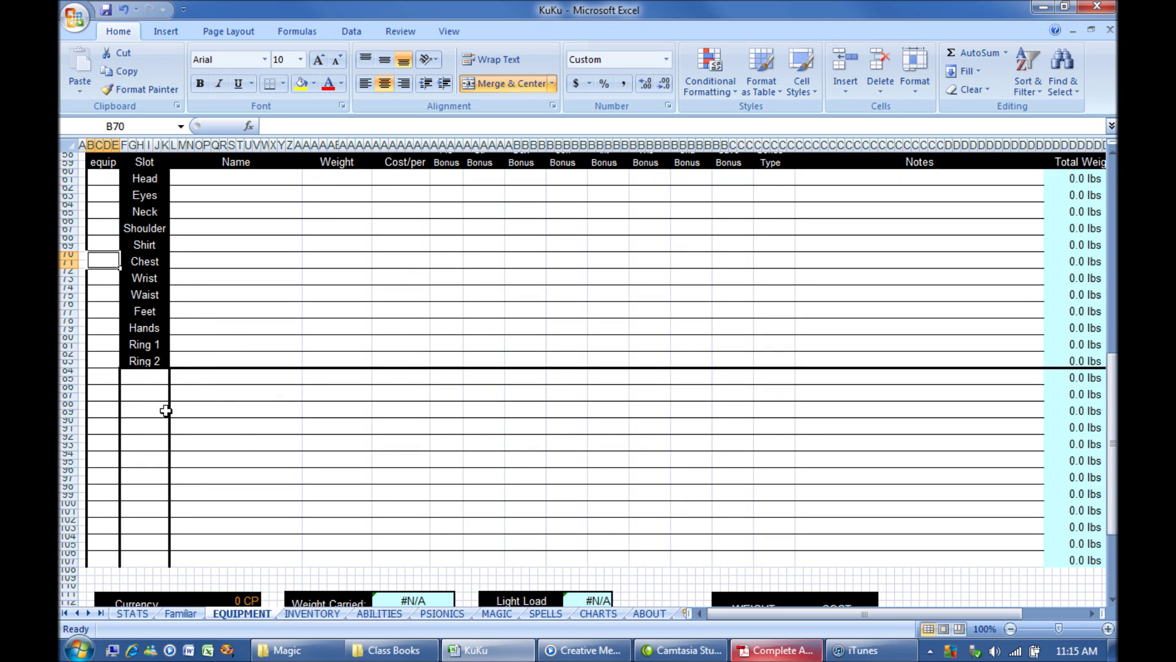
{"action": "left_click", "coordinate": [147, 381]}
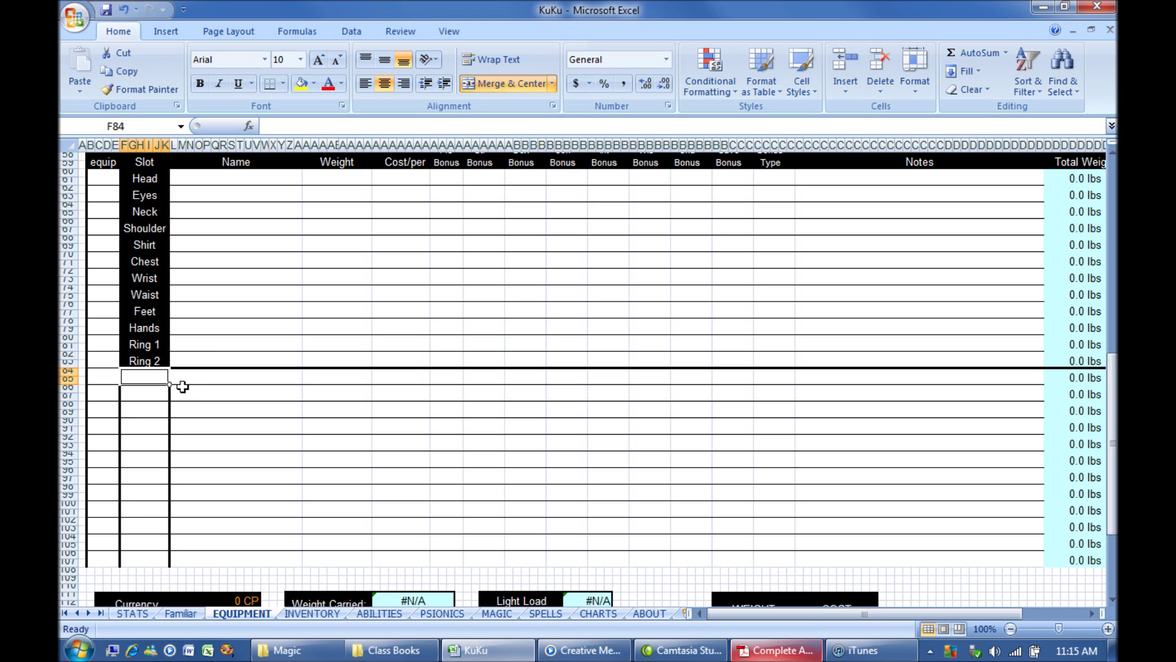
{"action": "scroll", "coordinate": [183, 387], "scroll_direction": "down", "scroll_amount": 8}
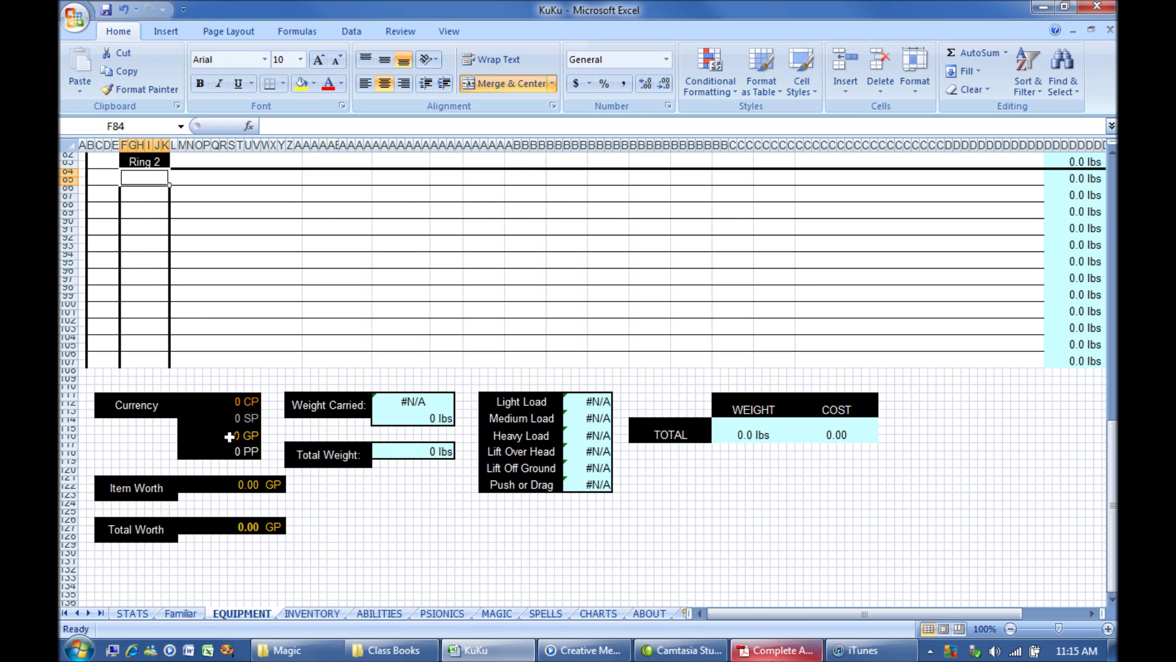
{"action": "left_click", "coordinate": [215, 418]}
{"action": "left_click", "coordinate": [216, 435]}
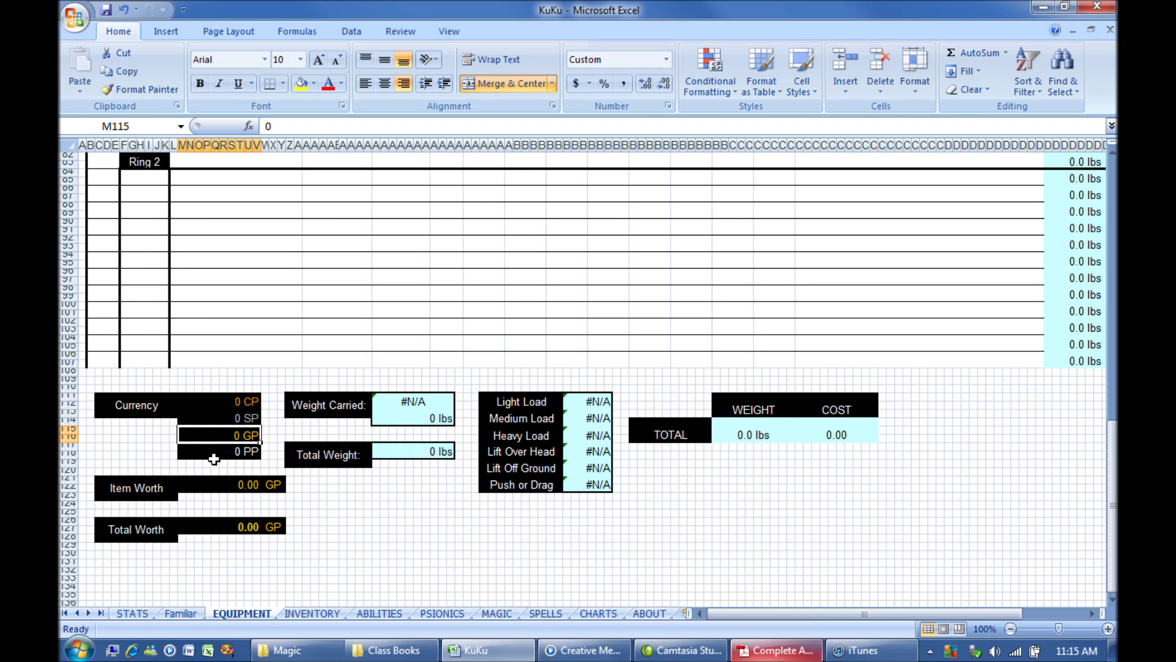
{"action": "left_click", "coordinate": [217, 451]}
{"action": "left_click", "coordinate": [214, 434]}
{"action": "left_click", "coordinate": [209, 417]}
{"action": "left_click", "coordinate": [209, 399]}
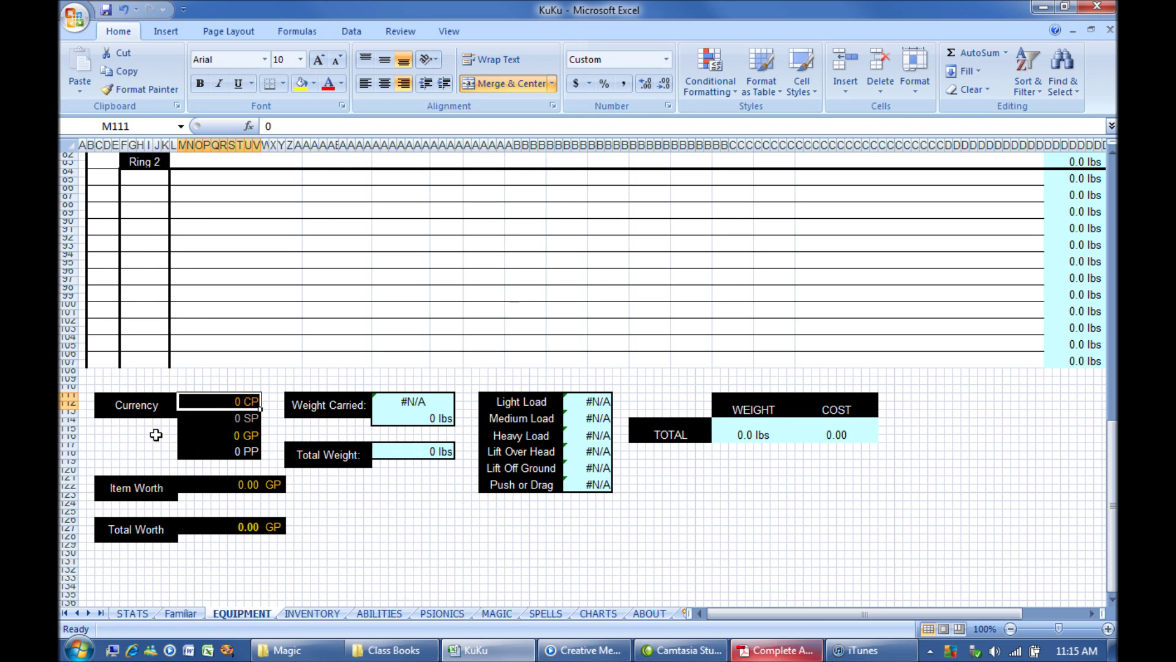
{"action": "type", "text": "3"}
{"action": "key", "text": "Return"}
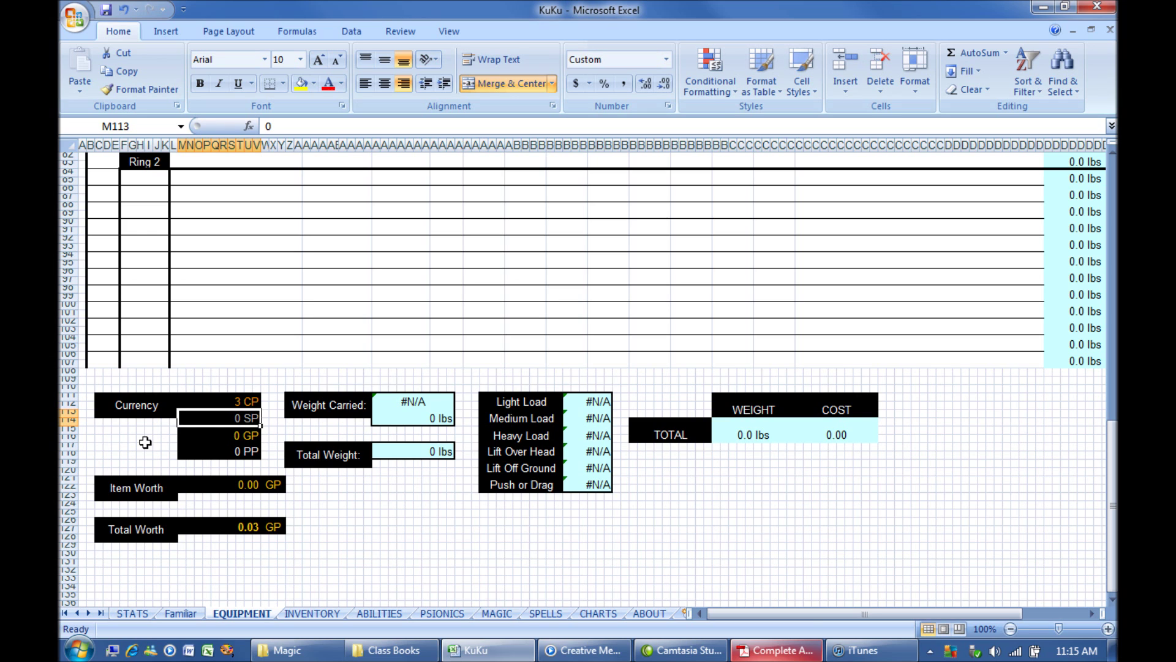
{"action": "type", "text": "6"}
{"action": "key", "text": "Return"}
{"action": "key", "text": "Up"}
{"action": "key", "text": "BackSpace"}
{"action": "type", "text": "6"}
{"action": "key", "text": "Return"}
{"action": "key", "text": "Up"}
{"action": "type", "text": "0"}
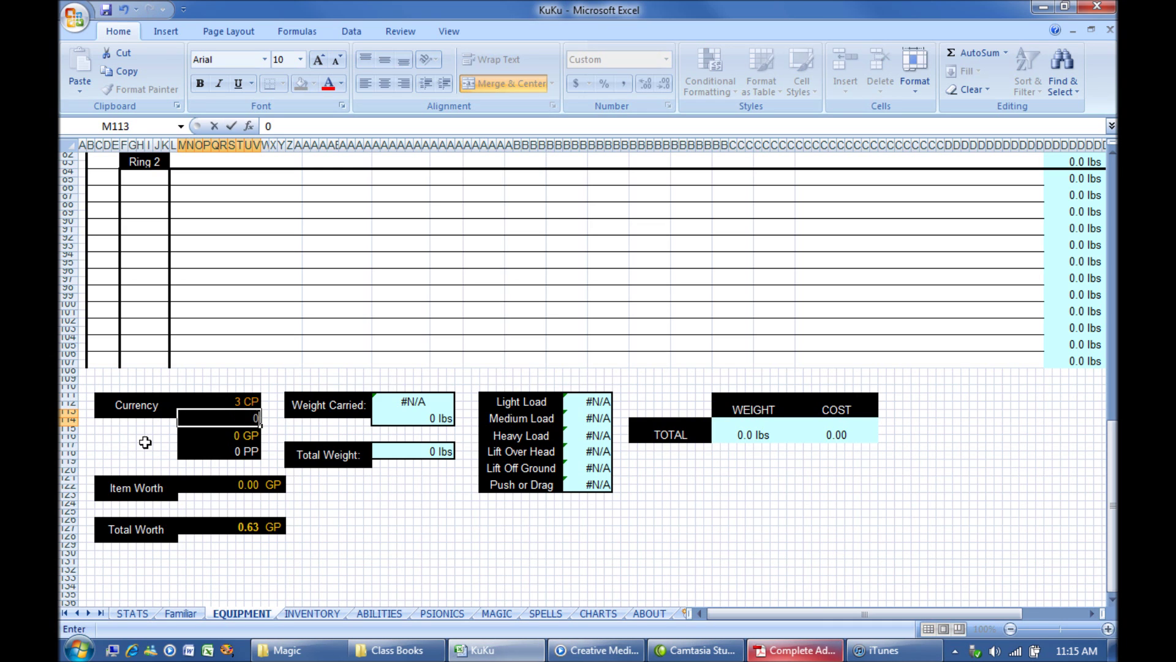
{"action": "key", "text": "Up"}
{"action": "type", "text": "0"}
{"action": "key", "text": "Return"}
{"action": "left_click", "coordinate": [146, 443]}
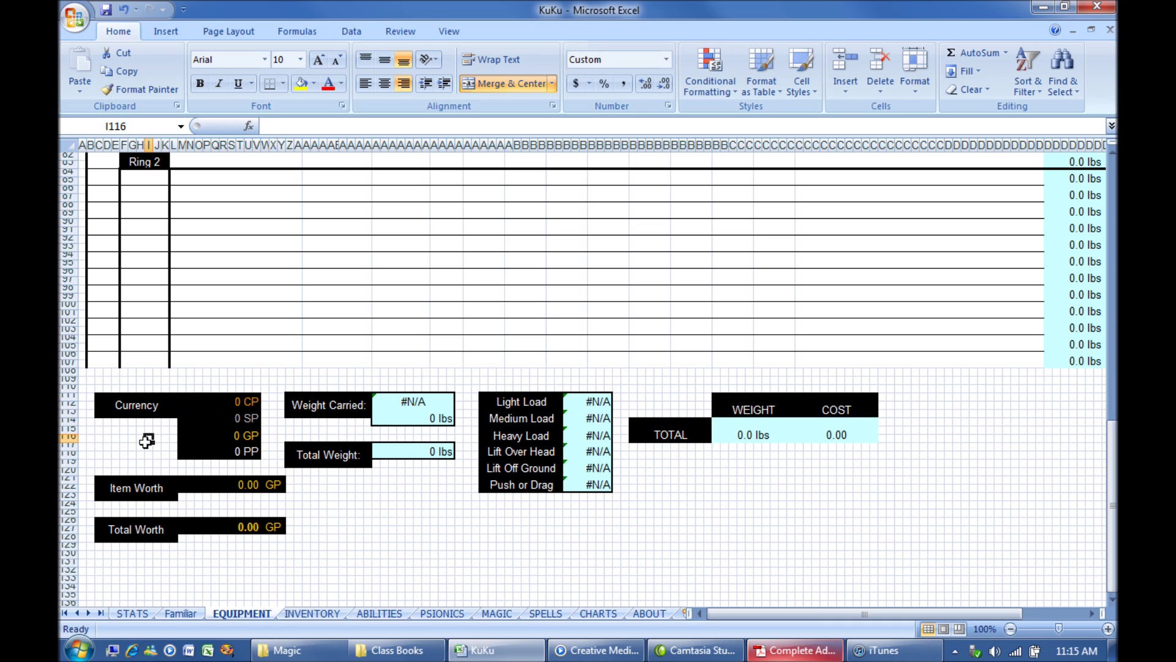
{"action": "left_click", "coordinate": [409, 403]}
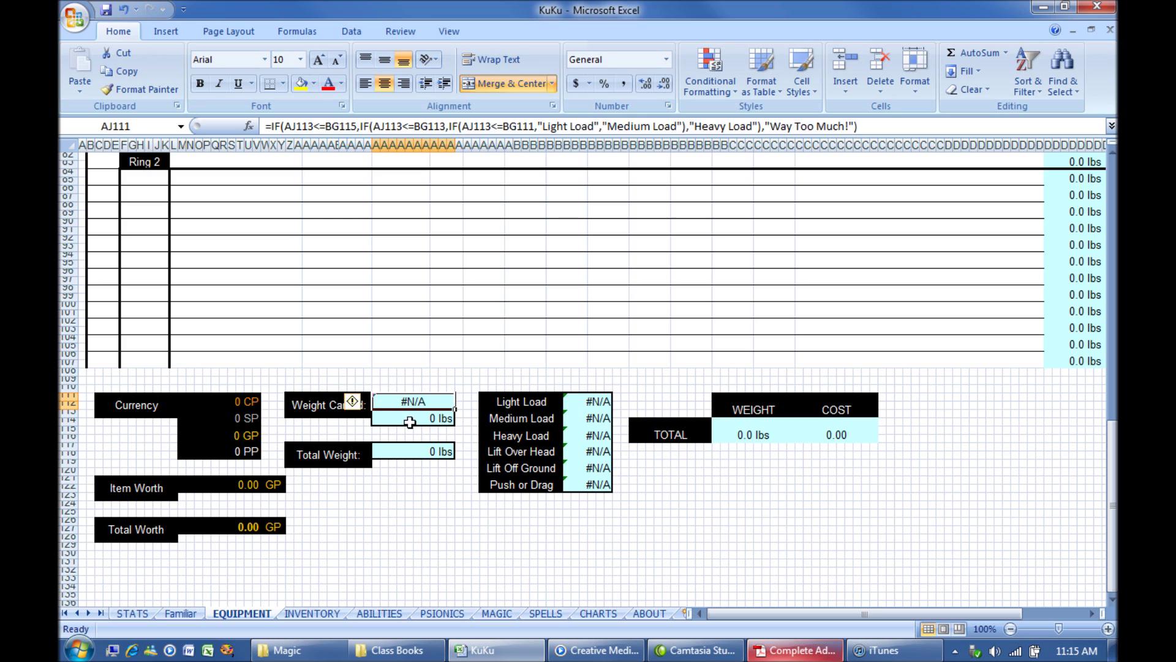
Step: Inspect the 0 lbs weight cell, the Light Load lookup and the Total Weight formula
{"action": "left_click", "coordinate": [409, 422]}
{"action": "left_click", "coordinate": [409, 488]}
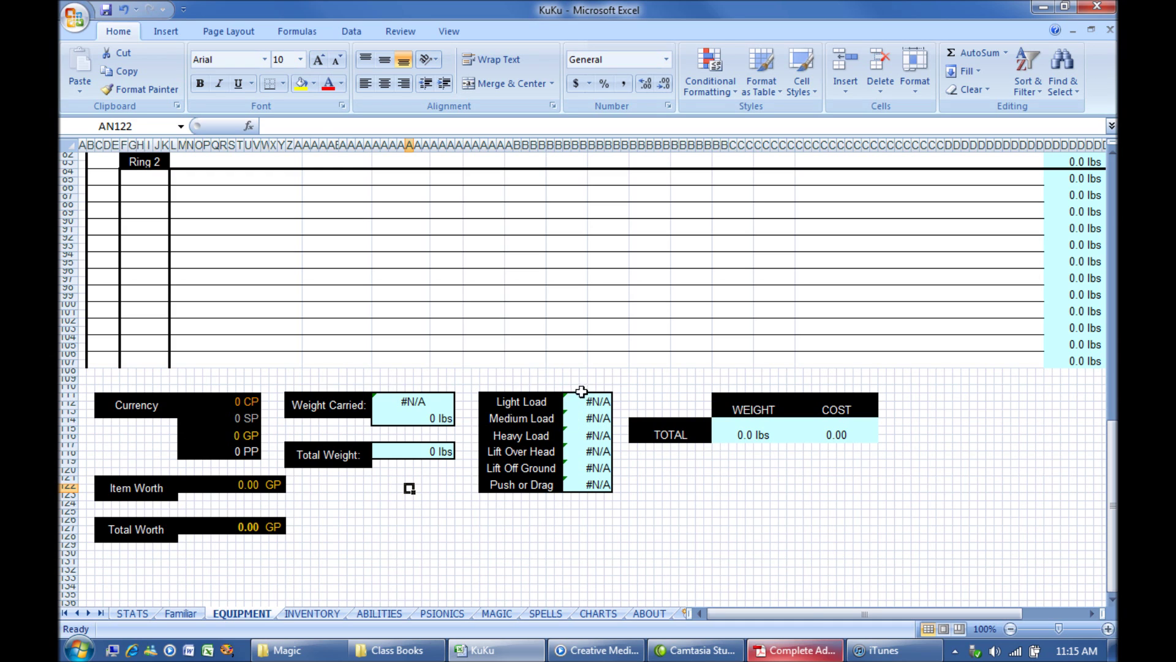
{"action": "left_click", "coordinate": [588, 401]}
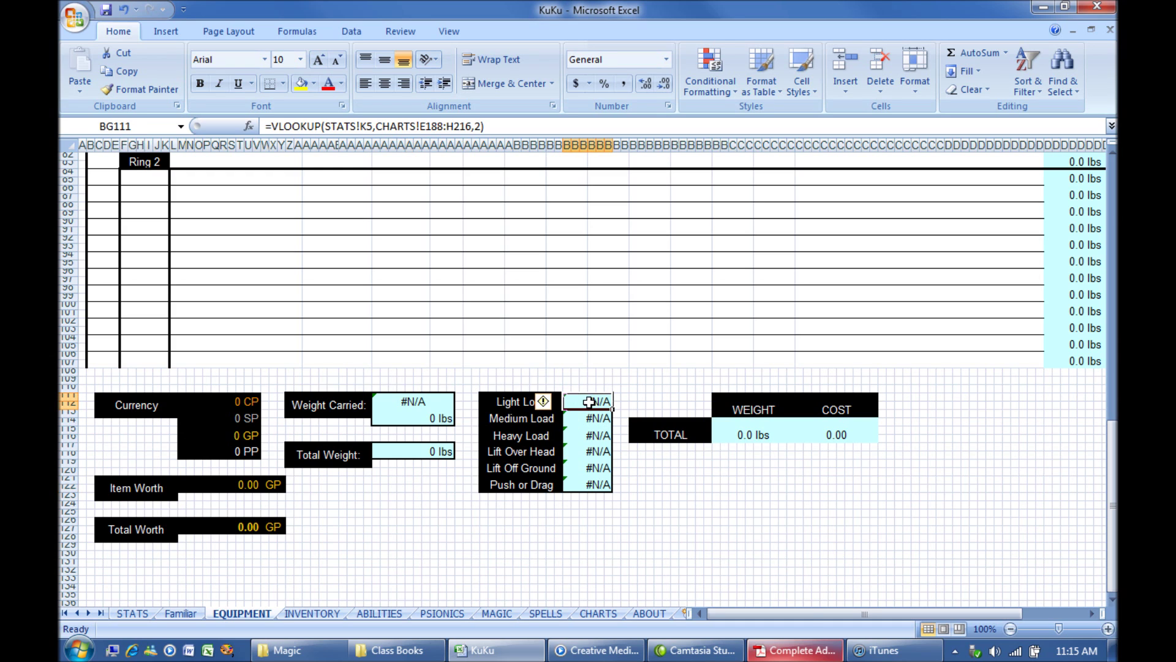
{"action": "left_click", "coordinate": [441, 514]}
{"action": "left_click", "coordinate": [419, 453]}
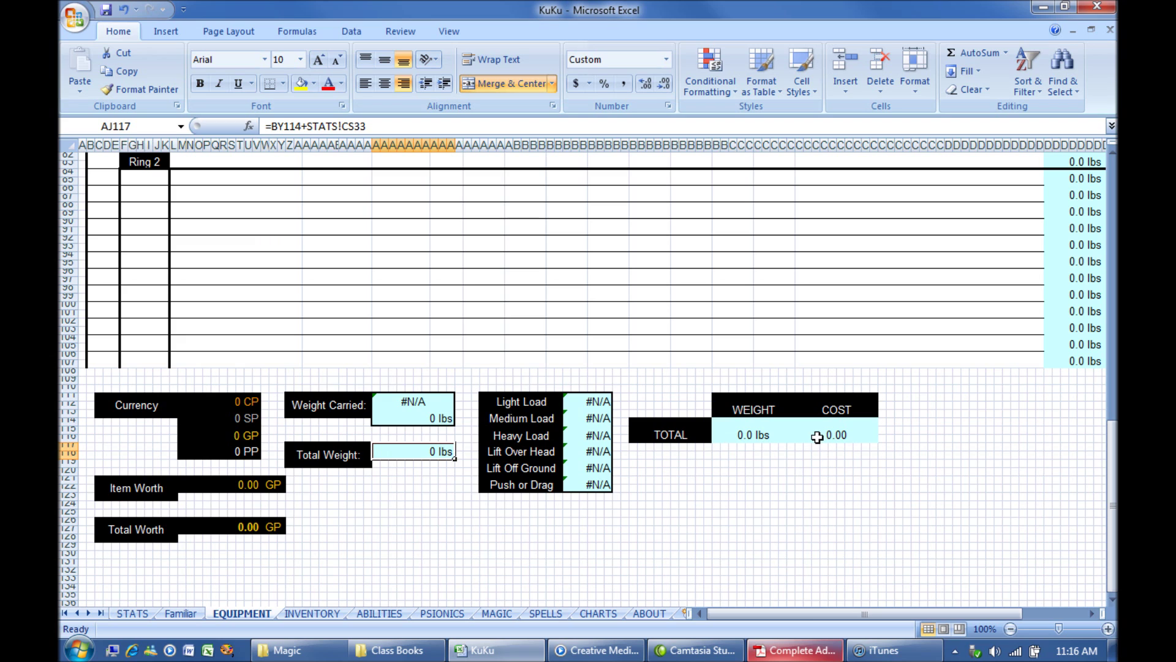
Step: Compare the Item Worth and Total Worth formulas, then switch to the INVENTORY sheet
{"action": "left_click", "coordinate": [224, 484]}
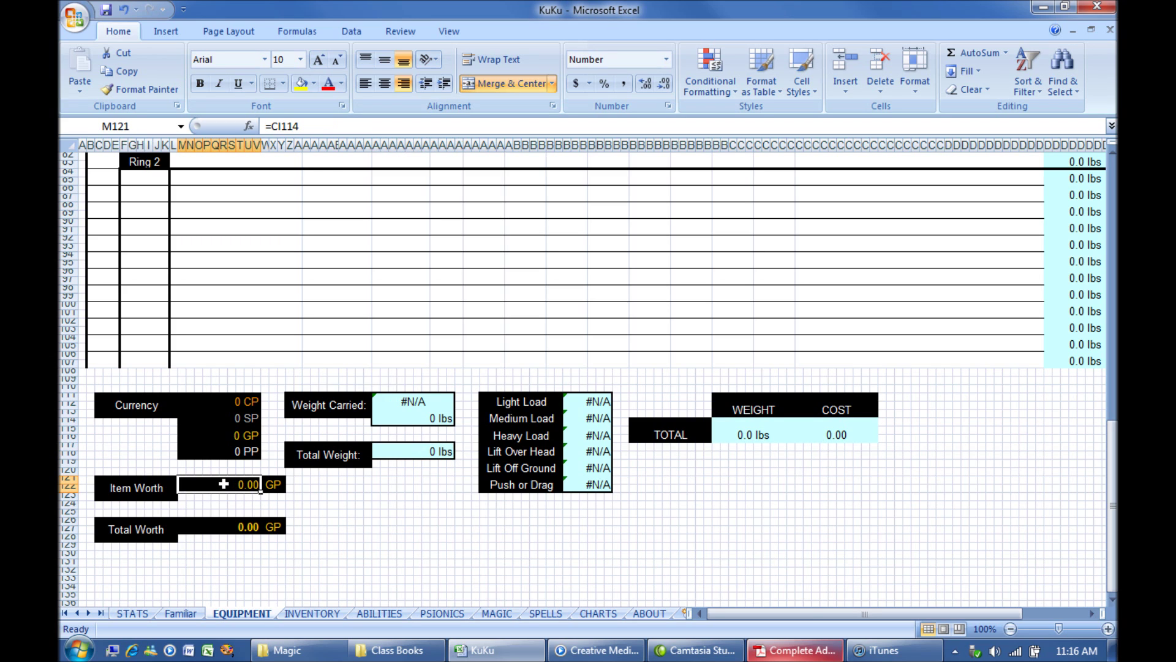
{"action": "left_click", "coordinate": [220, 526]}
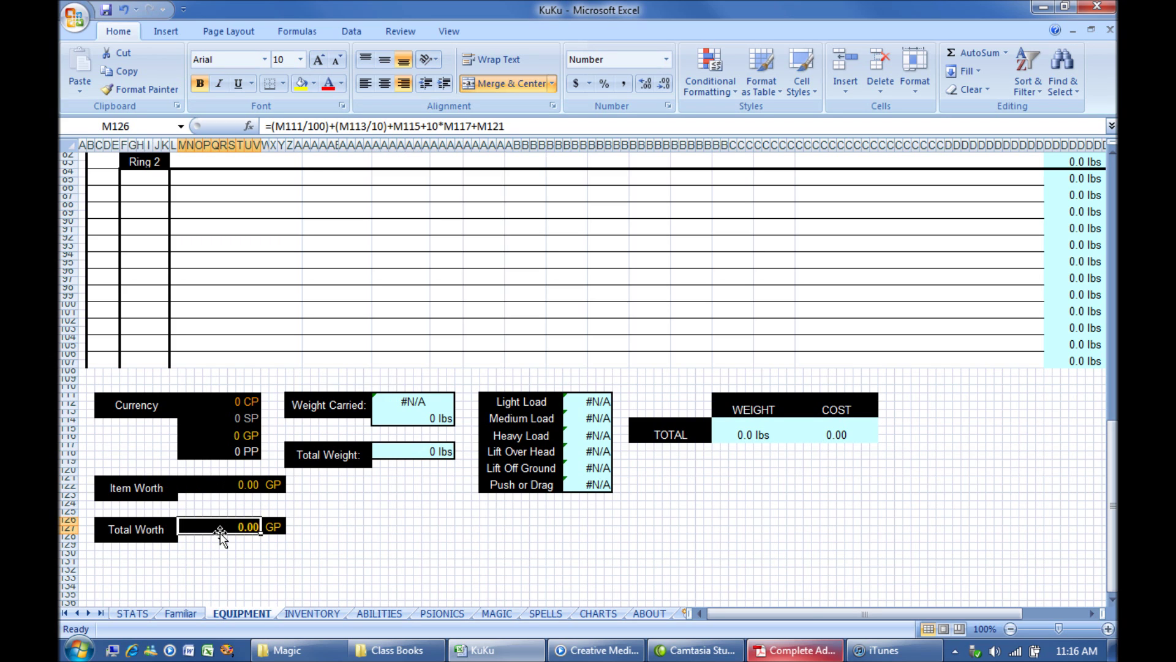
{"action": "left_click", "coordinate": [217, 485]}
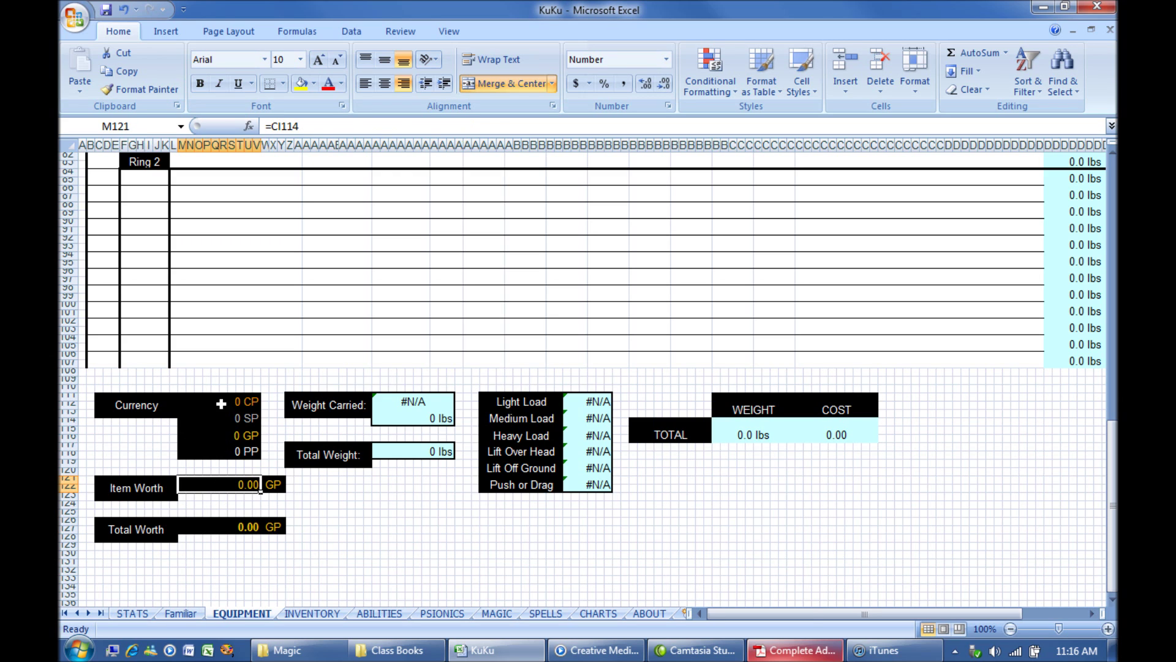
{"action": "left_click", "coordinate": [227, 524]}
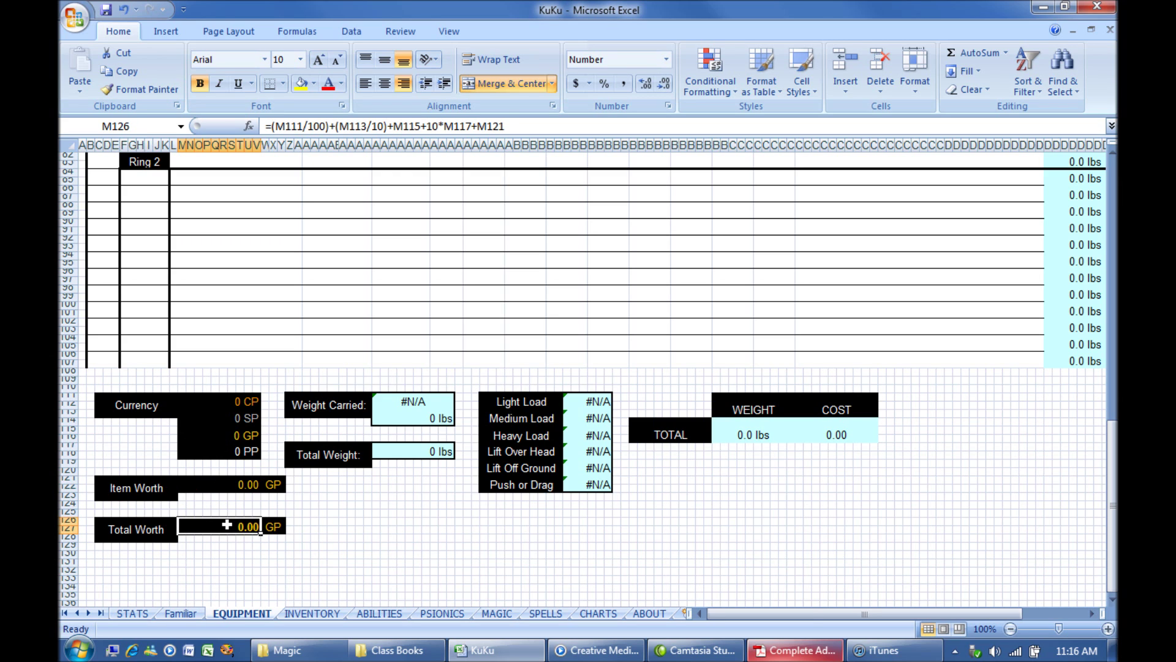
{"action": "left_click", "coordinate": [361, 522]}
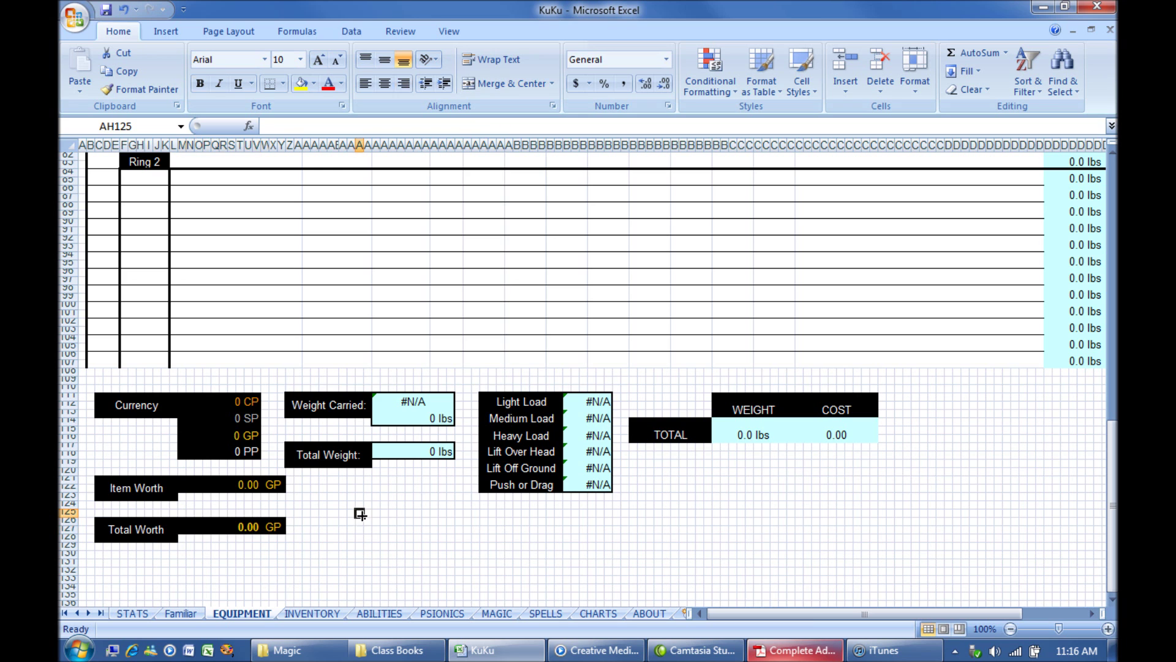
{"action": "left_click", "coordinate": [322, 613]}
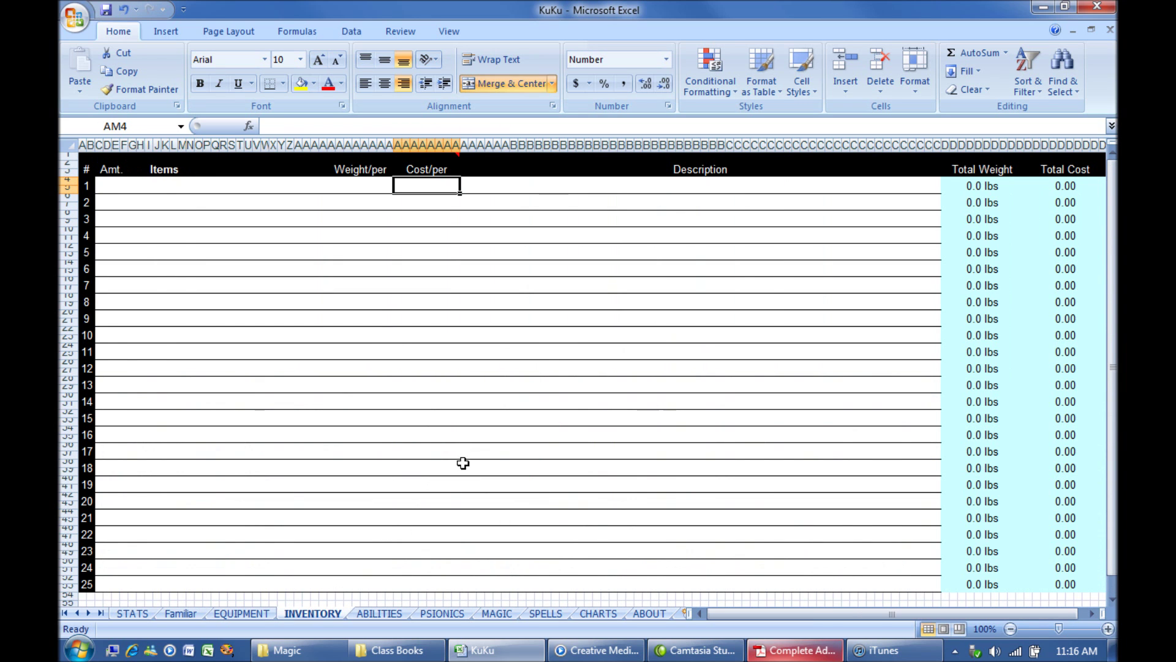
Step: Point out the Inventory columns: Amt., Items, Weight/per, Cost/per and Description
{"action": "scroll", "coordinate": [357, 275], "scroll_direction": "down", "scroll_amount": 5}
{"action": "scroll", "coordinate": [355, 274], "scroll_direction": "up", "scroll_amount": 5}
{"action": "left_click", "coordinate": [114, 186]}
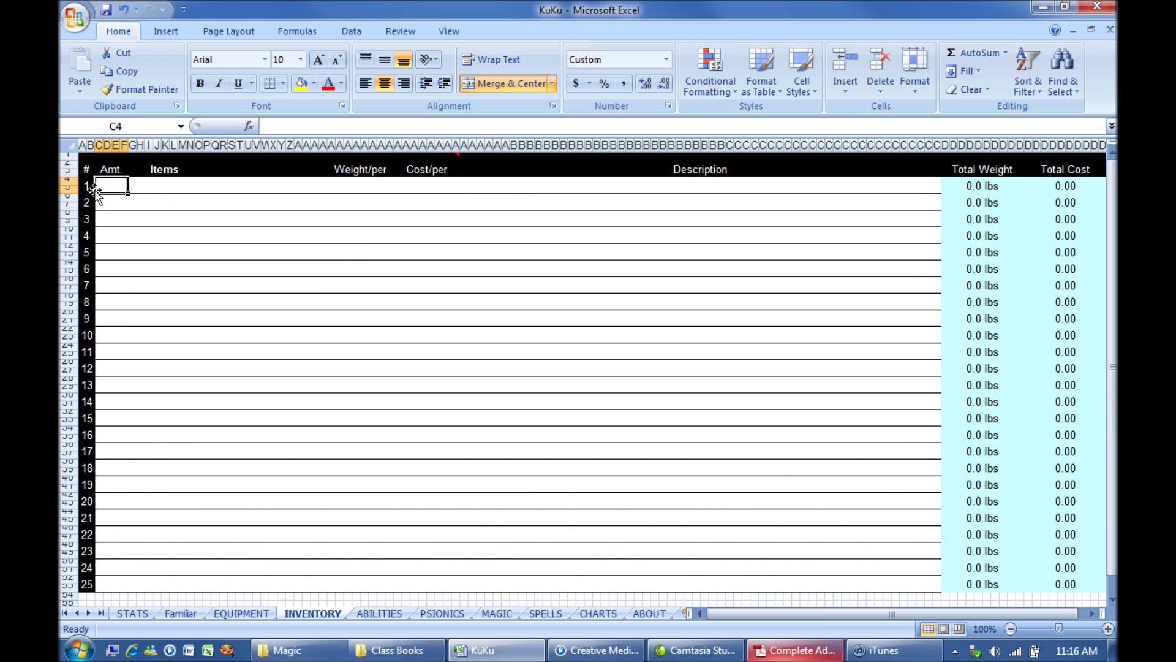
{"action": "left_click", "coordinate": [164, 185]}
{"action": "left_click", "coordinate": [347, 188]}
{"action": "left_click", "coordinate": [432, 190]}
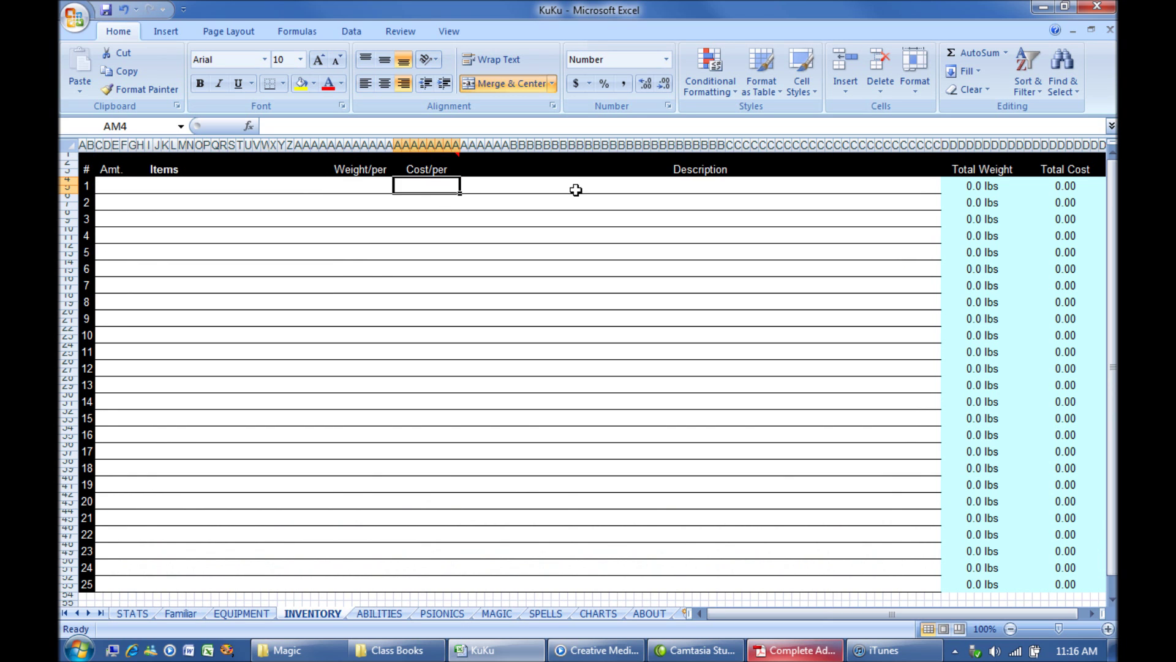
{"action": "left_click", "coordinate": [575, 190]}
{"action": "scroll", "coordinate": [310, 272], "scroll_direction": "down", "scroll_amount": 5}
{"action": "scroll", "coordinate": [272, 286], "scroll_direction": "up", "scroll_amount": 5}
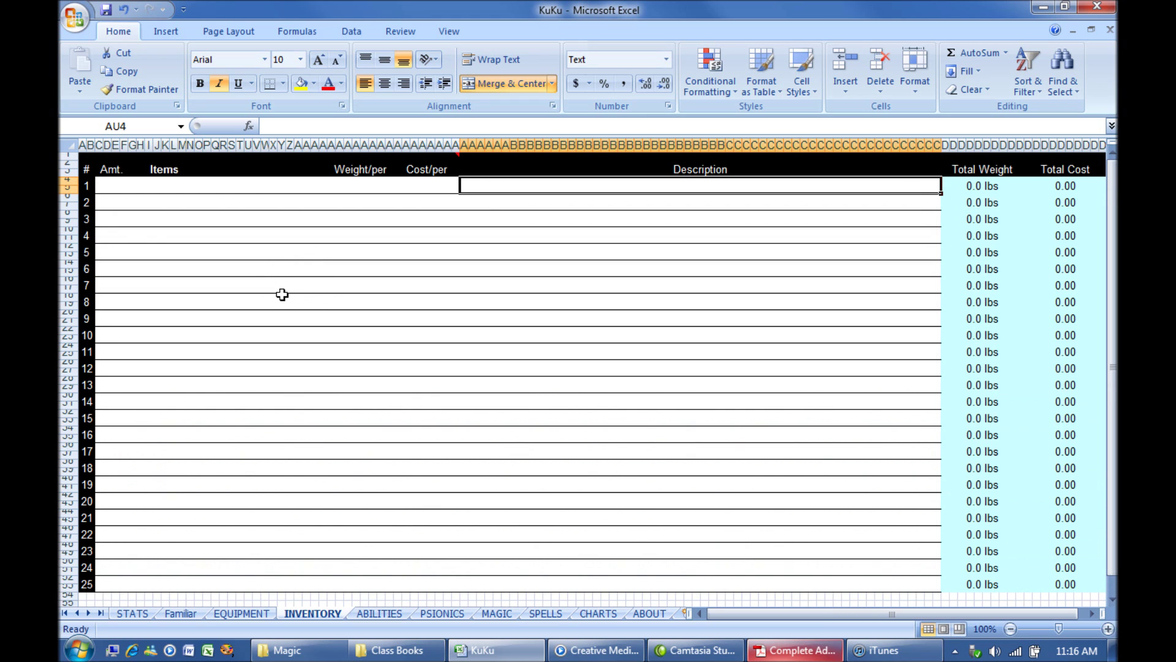
Step: Scroll down to the last inventory row, 25, then move to the ABILITIES sheet
{"action": "scroll", "coordinate": [386, 424], "scroll_direction": "down", "scroll_amount": 18}
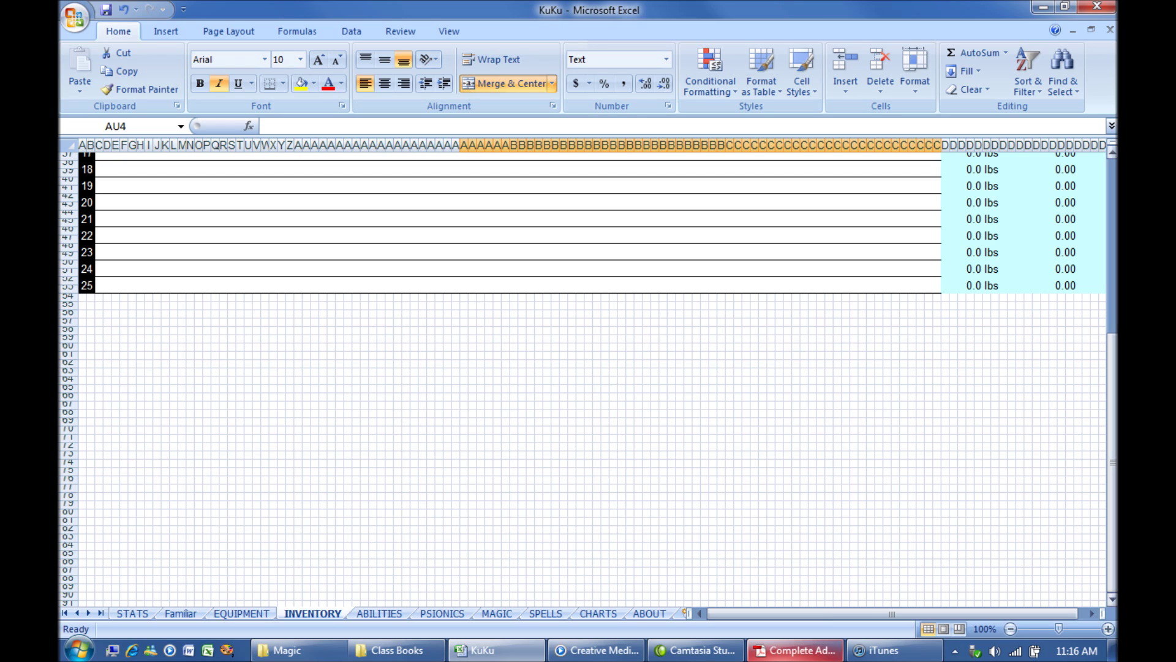
{"action": "left_click", "coordinate": [135, 288]}
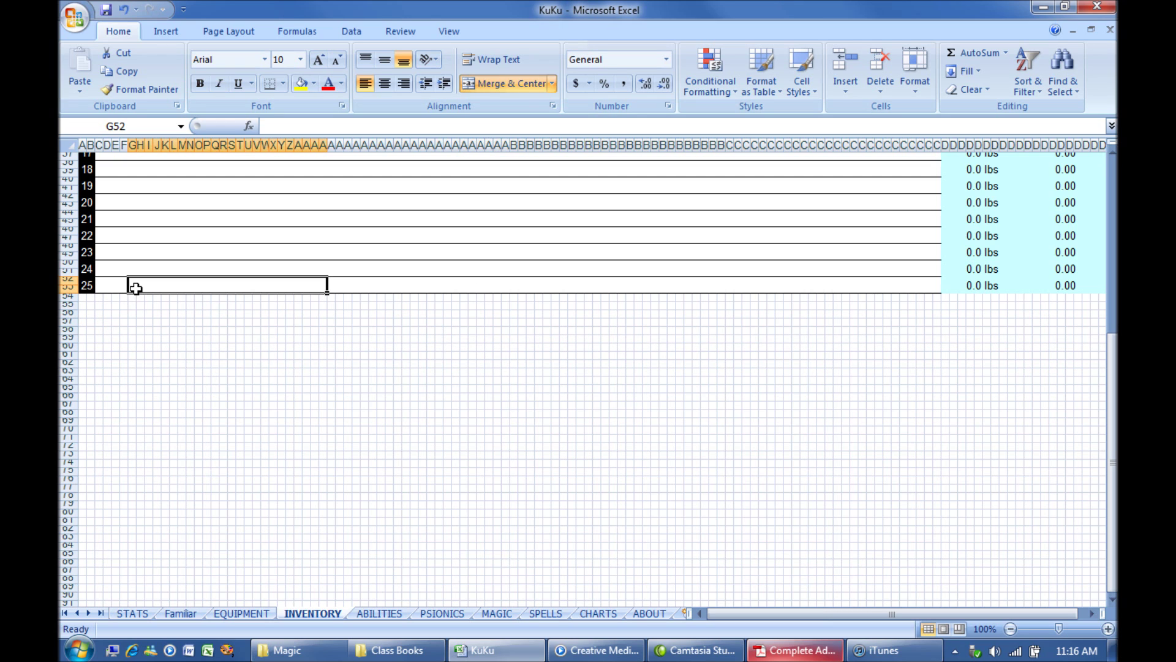
{"action": "left_click", "coordinate": [99, 288]}
{"action": "left_click", "coordinate": [97, 297]}
{"action": "left_click", "coordinate": [108, 356]}
{"action": "left_click", "coordinate": [117, 390]}
{"action": "scroll", "coordinate": [302, 331], "scroll_direction": "up", "scroll_amount": 12}
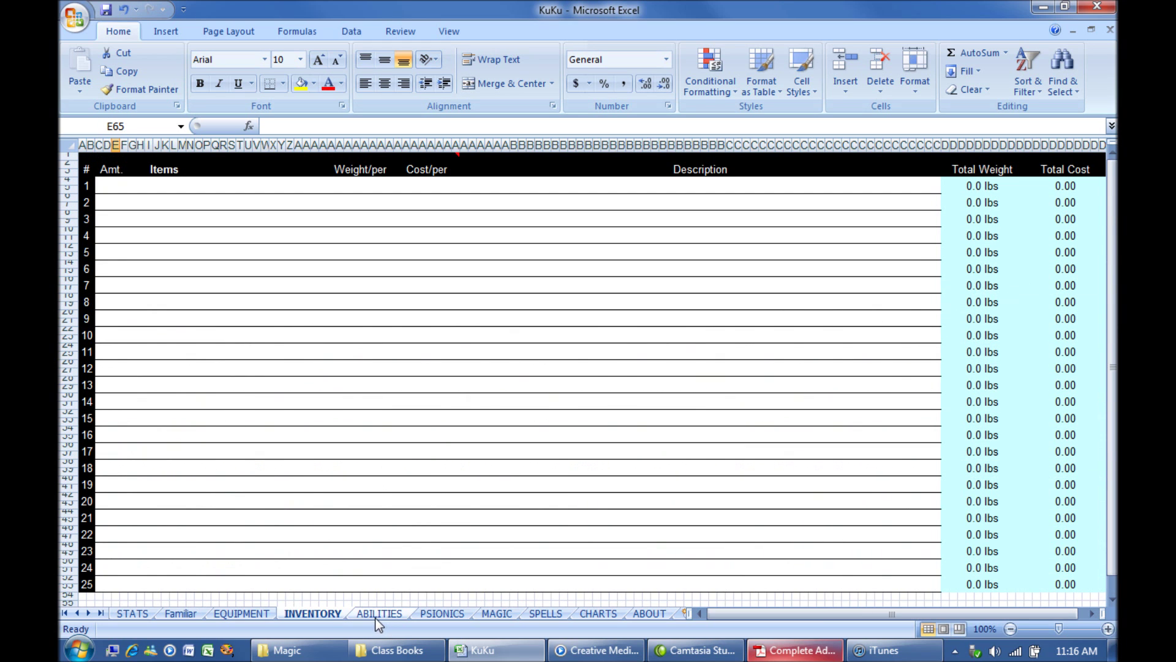
{"action": "left_click", "coordinate": [378, 615]}
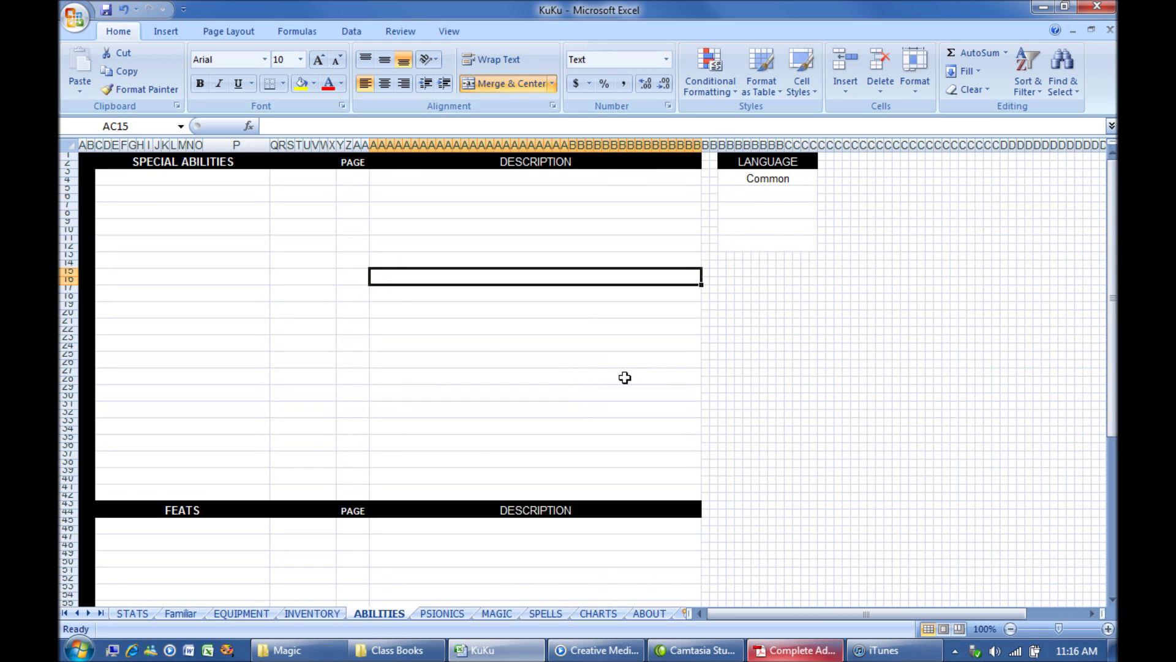
Step: Rename the SPECIAL ABILITIES PAGE header and the matching FEATS header to Book
{"action": "left_click", "coordinate": [144, 179]}
{"action": "left_click", "coordinate": [312, 181]}
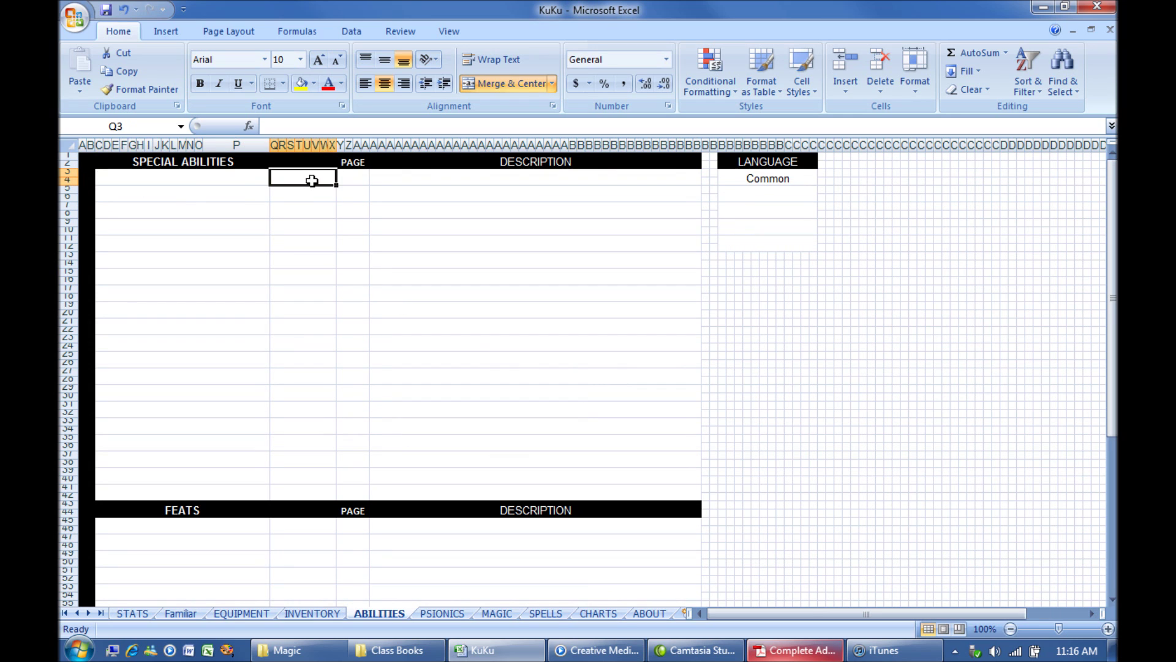
{"action": "left_click", "coordinate": [306, 163]}
{"action": "type", "text": "Book"}
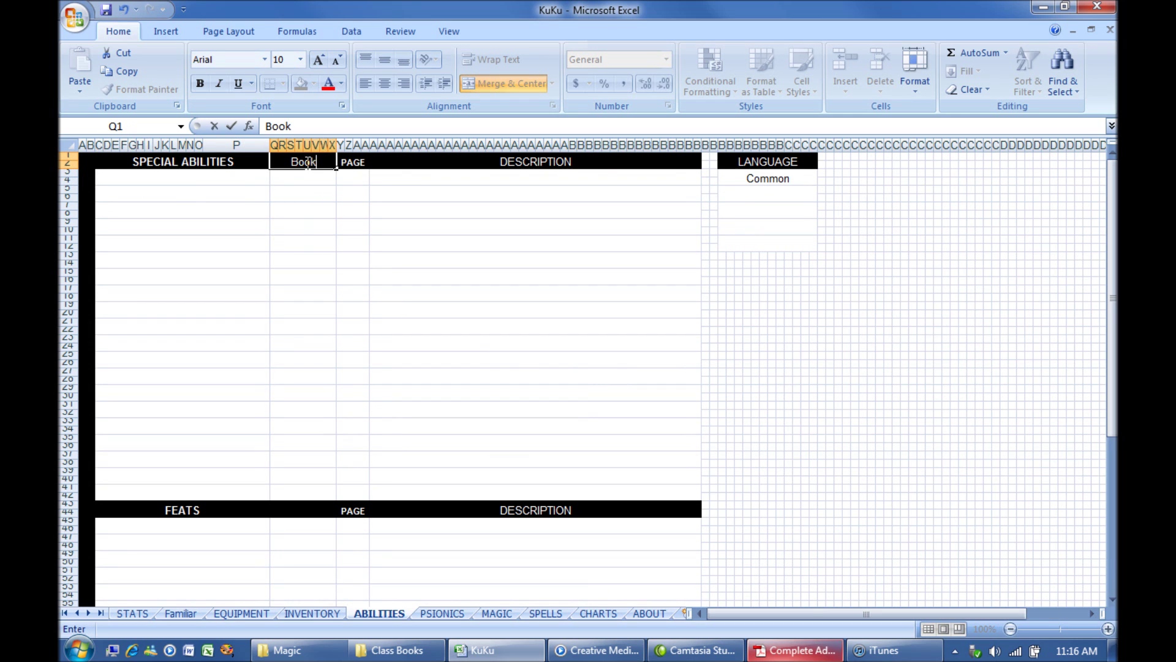
{"action": "key", "text": "Return"}
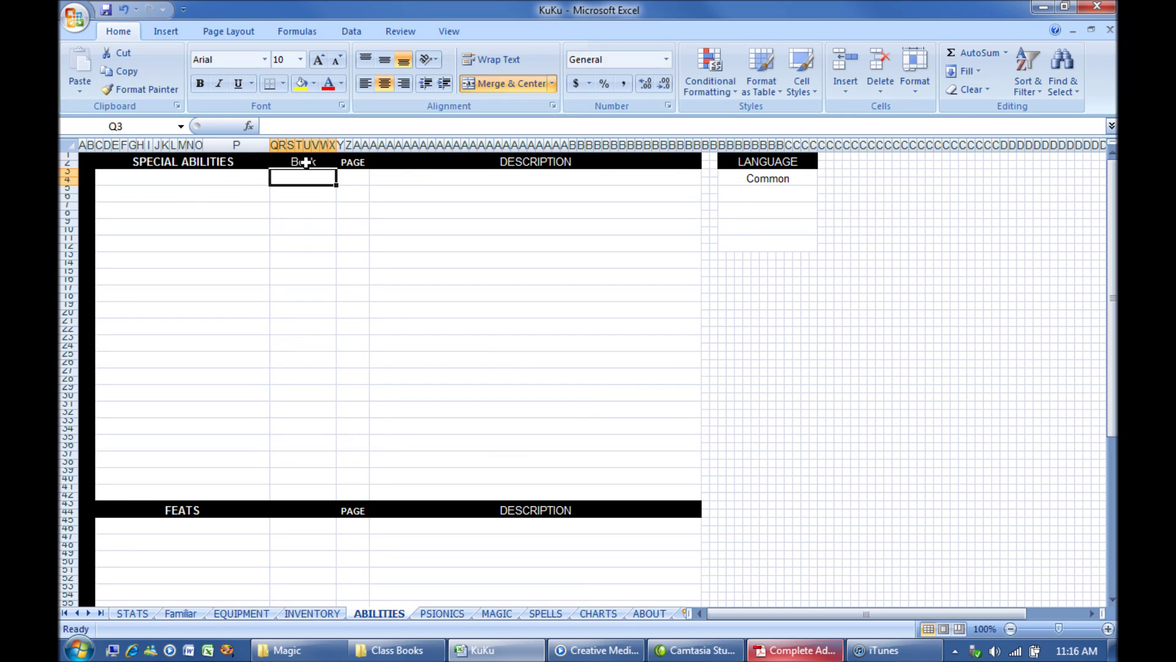
{"action": "left_click", "coordinate": [304, 513]}
{"action": "type", "text": "Book"}
{"action": "key", "text": "Return"}
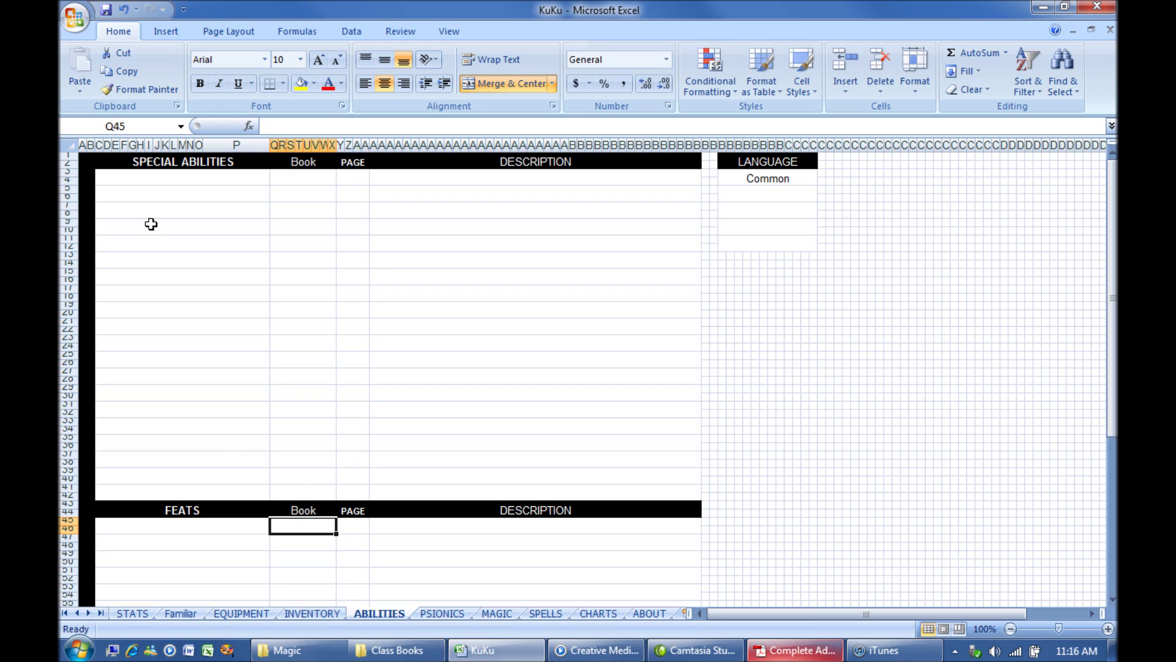
Step: Inspect the name, book, page and description cells of the first ability and first feat
{"action": "left_click", "coordinate": [175, 195]}
{"action": "left_click", "coordinate": [301, 196]}
{"action": "left_click", "coordinate": [343, 193]}
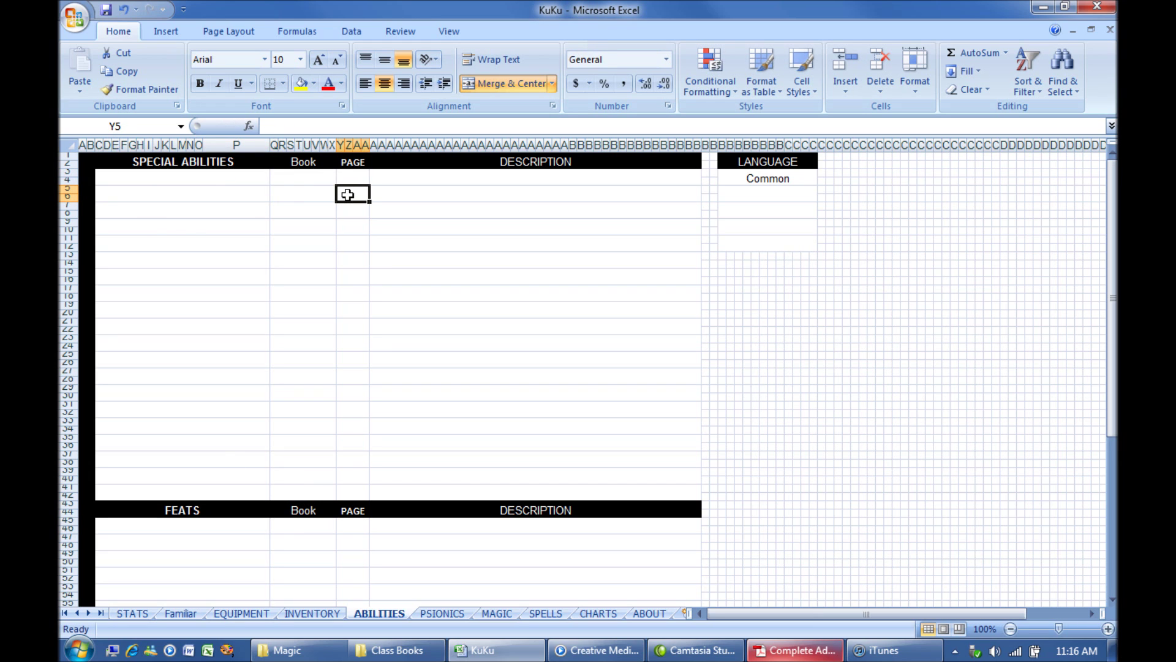
{"action": "left_click", "coordinate": [406, 196]}
{"action": "scroll", "coordinate": [406, 196], "scroll_direction": "down", "scroll_amount": 11}
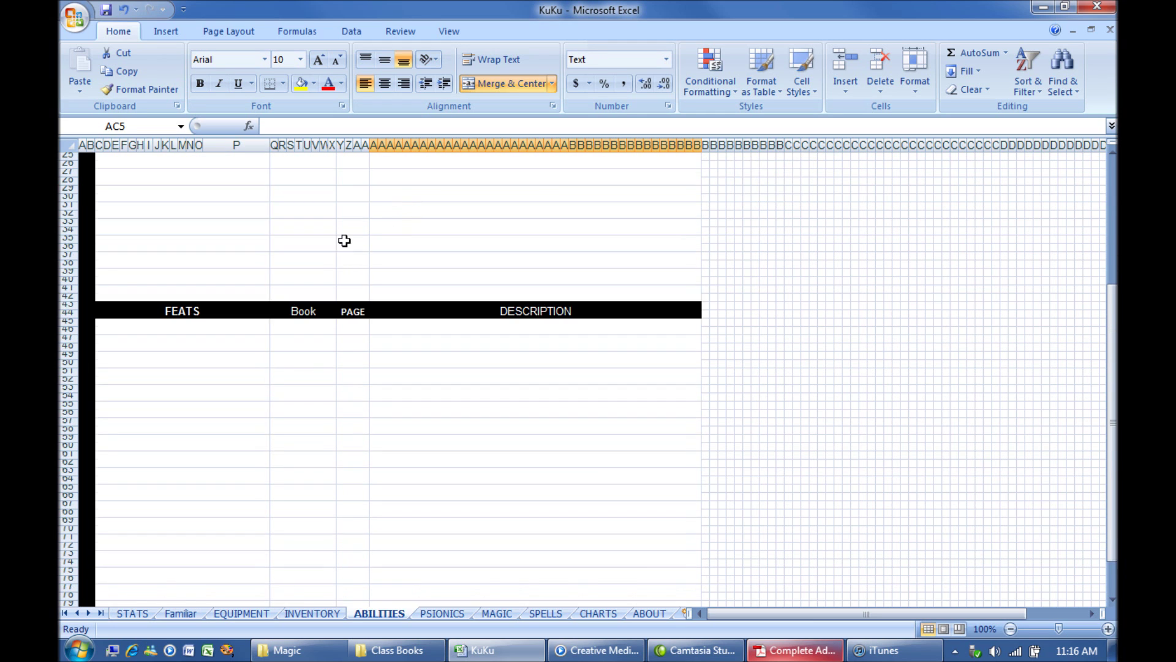
{"action": "left_click", "coordinate": [191, 272]}
{"action": "left_click", "coordinate": [292, 272]}
{"action": "left_click", "coordinate": [361, 269]}
{"action": "left_click", "coordinate": [431, 265]}
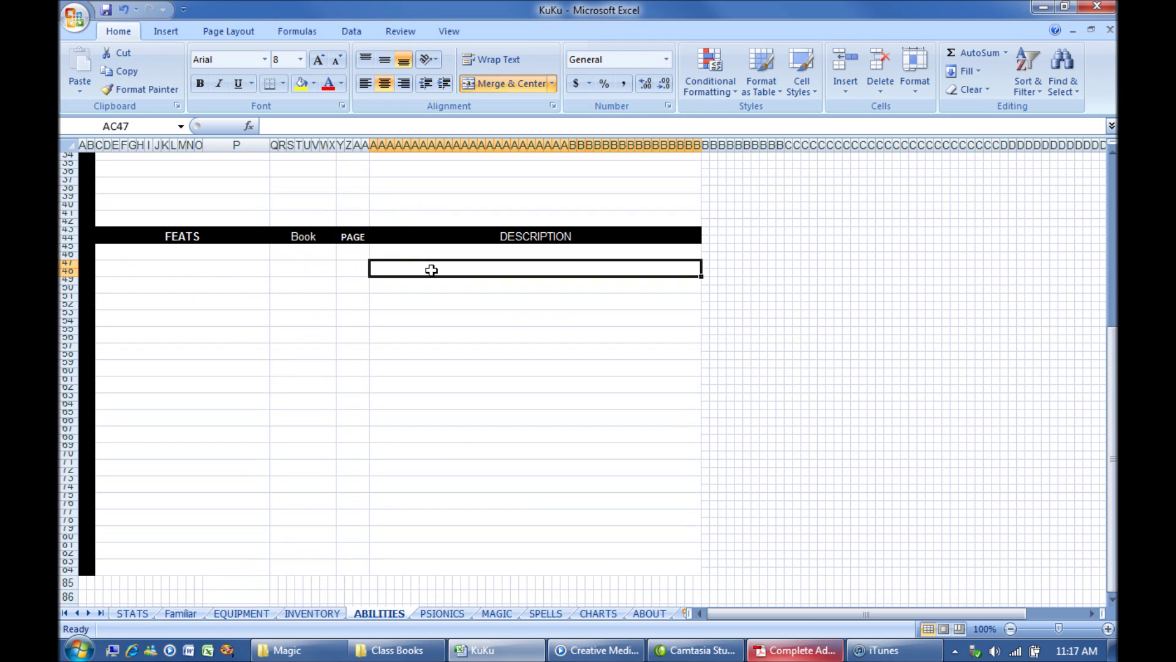
{"action": "scroll", "coordinate": [682, 263], "scroll_direction": "up", "scroll_amount": 10}
{"action": "scroll", "coordinate": [684, 262], "scroll_direction": "up", "scroll_amount": 1}
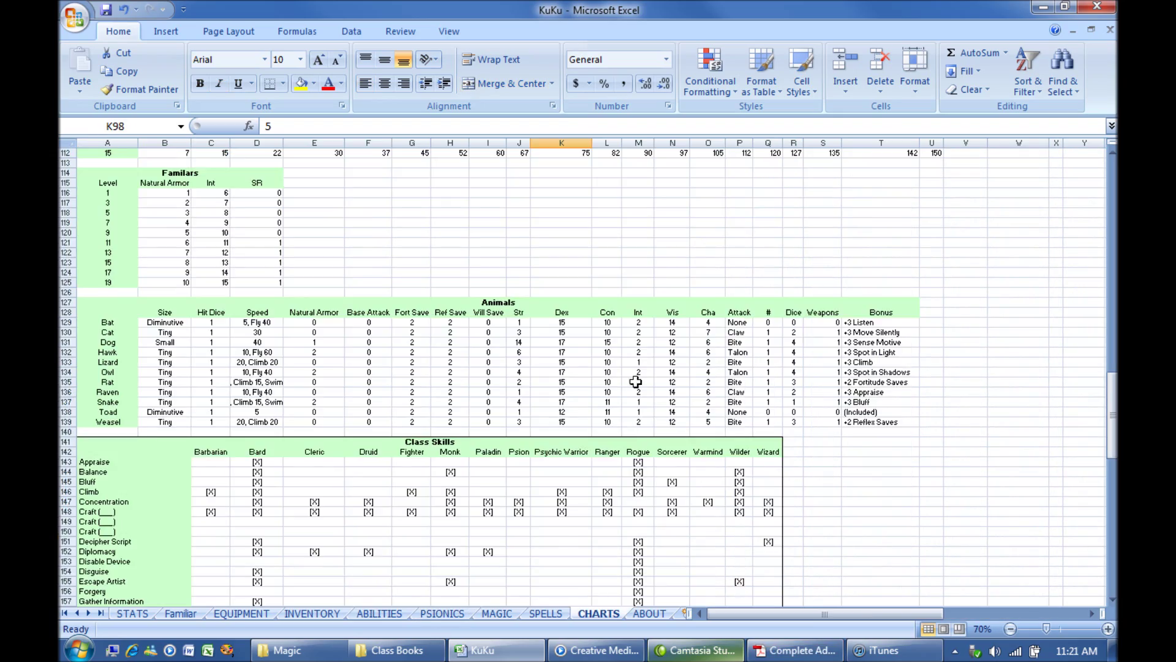
{"action": "scroll", "coordinate": [663, 349], "scroll_direction": "up", "scroll_amount": 15}
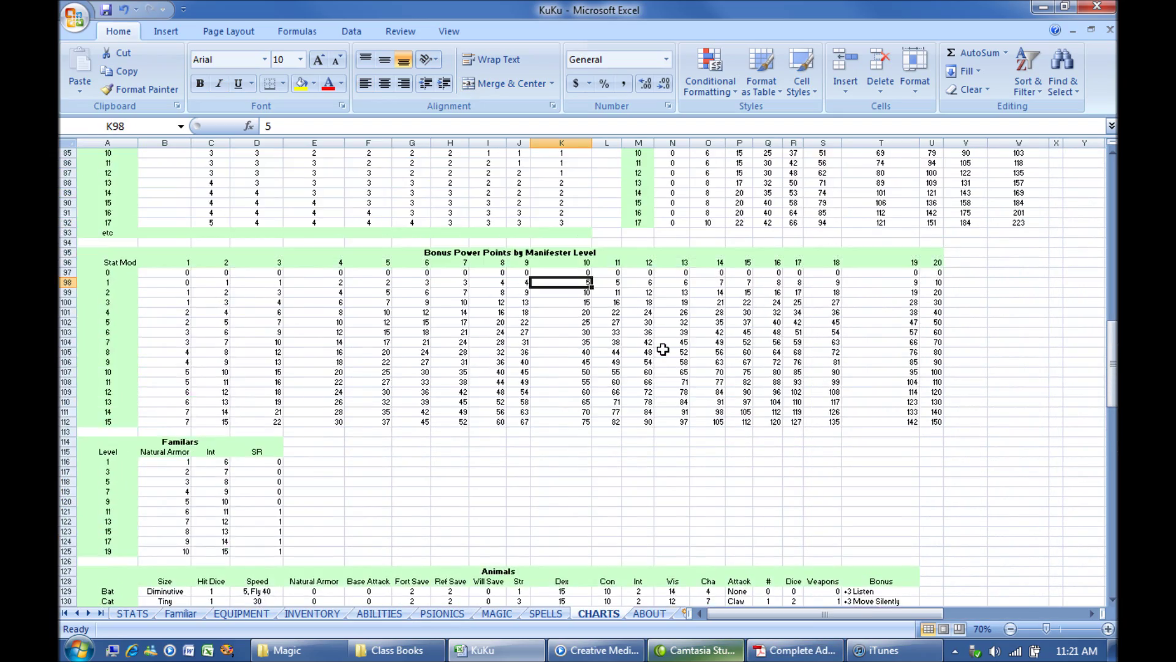
{"action": "scroll", "coordinate": [663, 349], "scroll_direction": "up", "scroll_amount": 19}
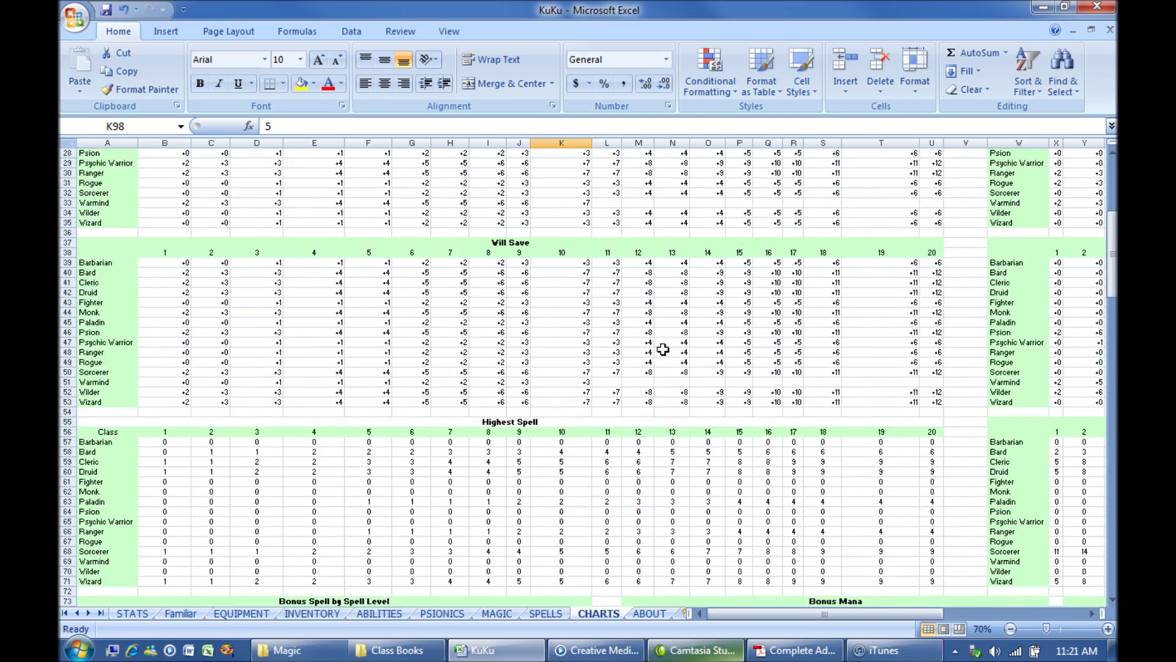
{"action": "scroll", "coordinate": [662, 349], "scroll_direction": "up", "scroll_amount": 4}
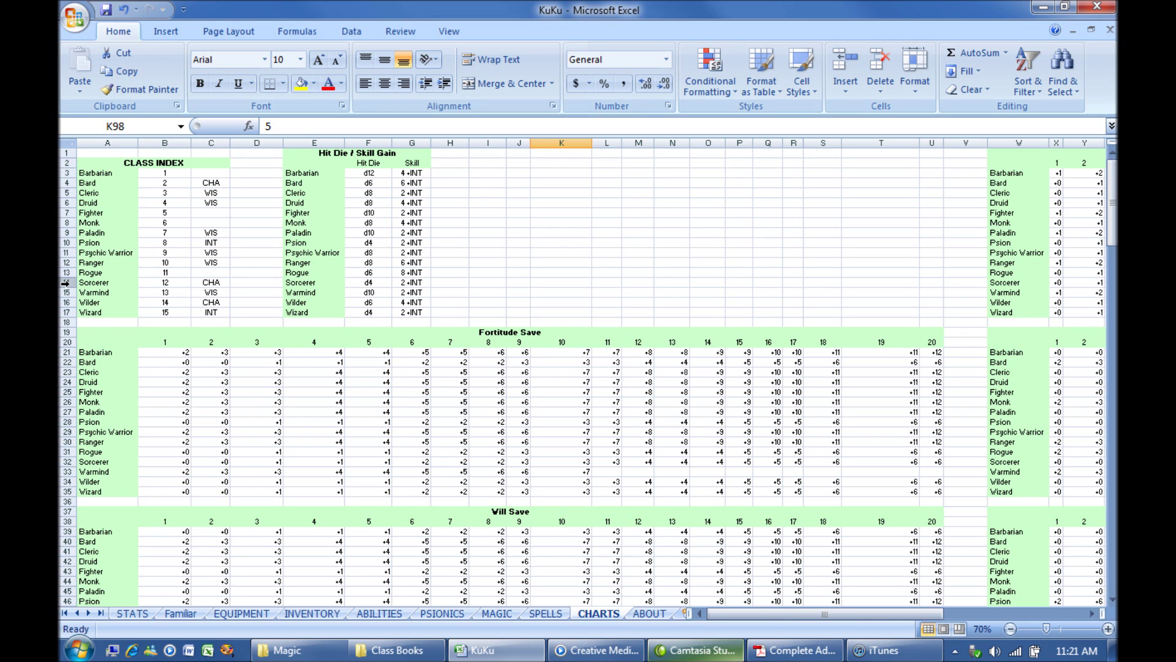
{"action": "right_click", "coordinate": [64, 282]}
{"action": "left_click", "coordinate": [104, 370]}
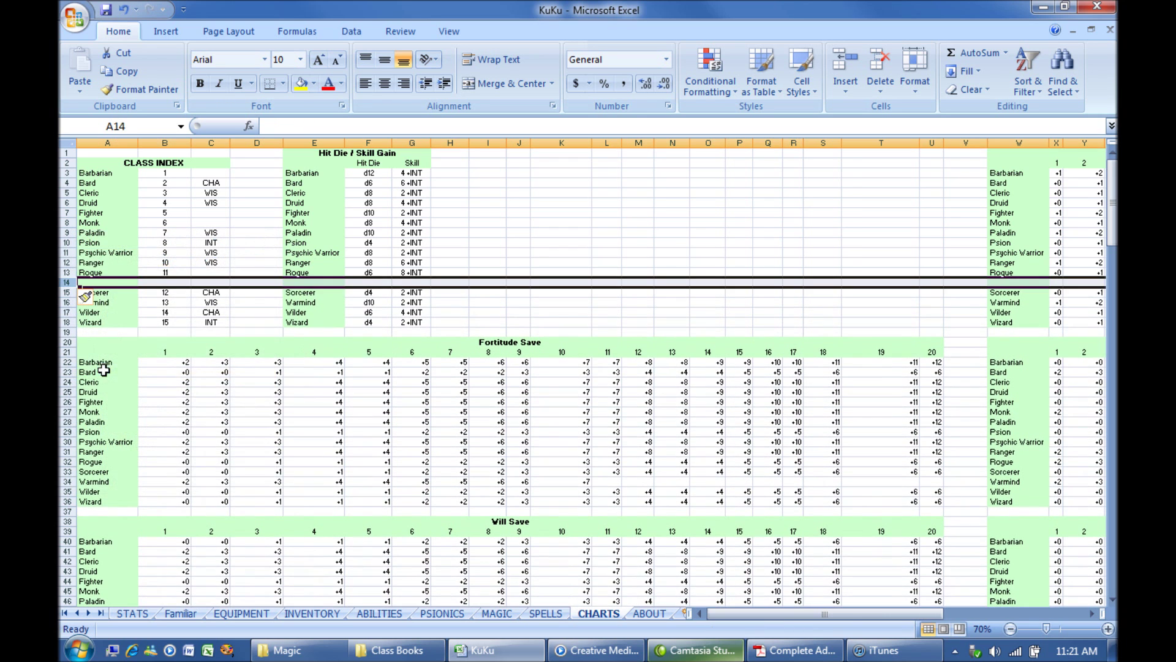
{"action": "key", "text": "ctrl+z"}
{"action": "left_click", "coordinate": [604, 253]}
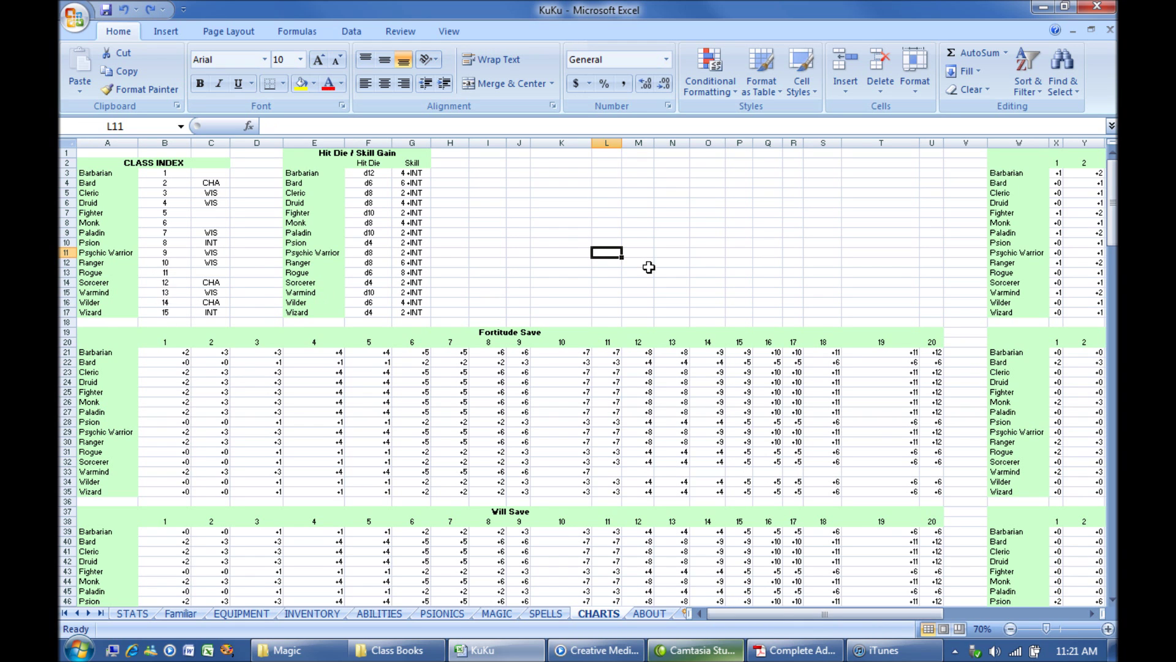
{"action": "scroll", "coordinate": [648, 267], "scroll_direction": "down", "scroll_amount": 3}
{"action": "scroll", "coordinate": [649, 267], "scroll_direction": "up", "scroll_amount": 3}
{"action": "left_click_drag", "start_coordinate": [732, 614], "coordinate": [786, 619]}
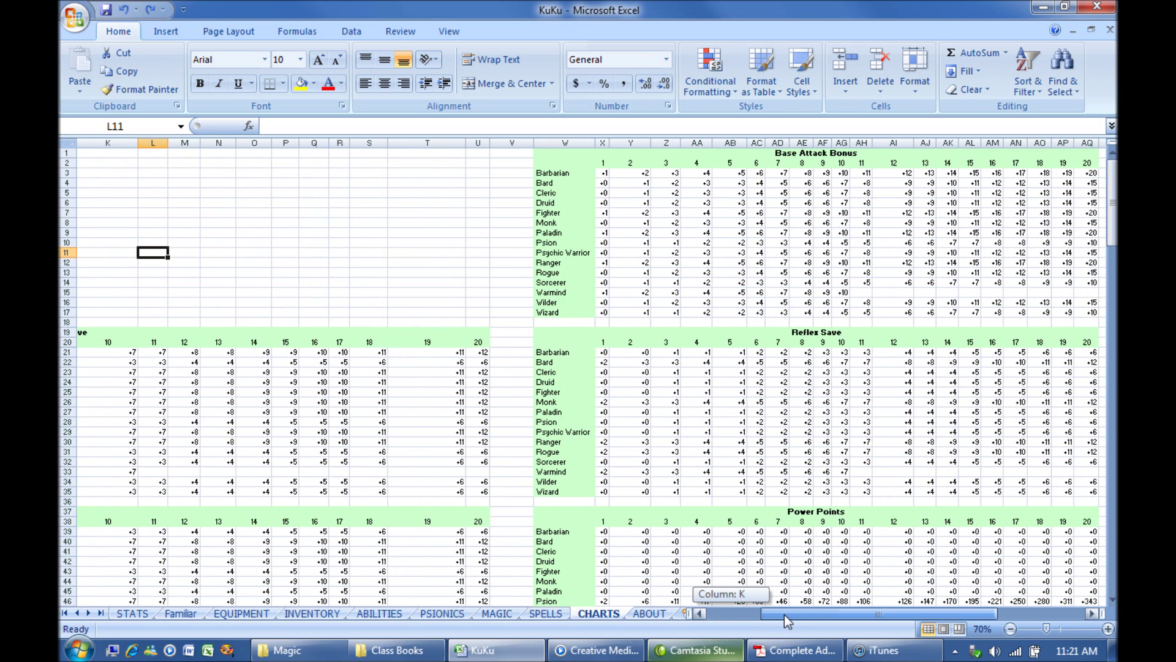
{"action": "left_click_drag", "start_coordinate": [821, 615], "coordinate": [767, 615]}
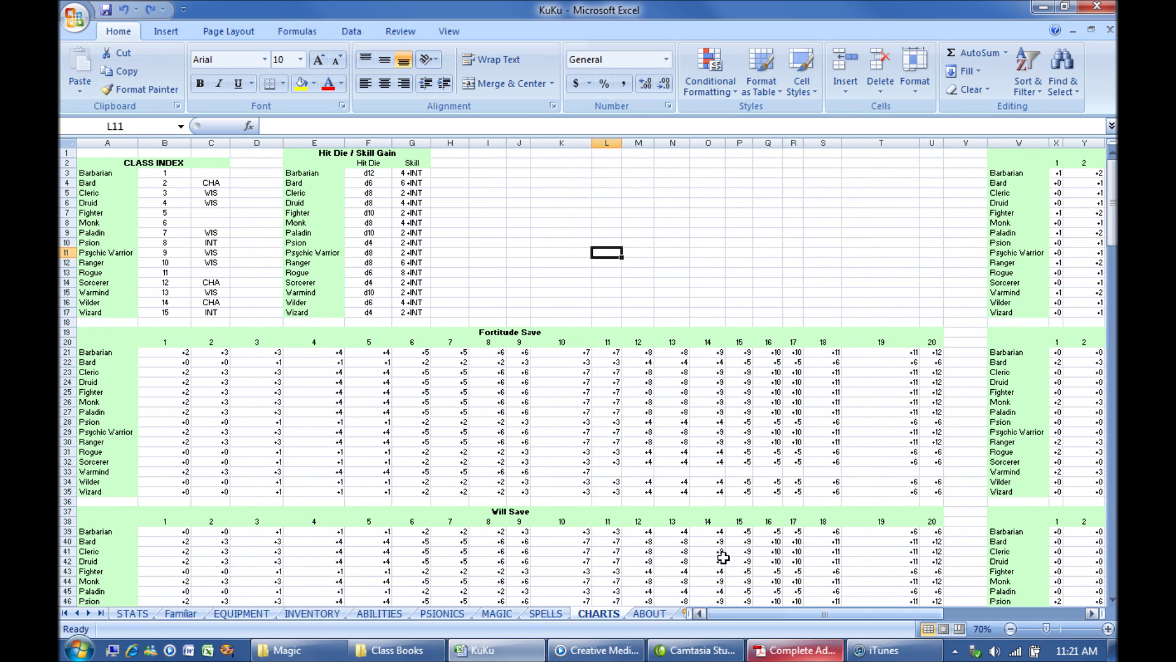
{"action": "scroll", "coordinate": [1059, 393], "scroll_direction": "down", "scroll_amount": 7}
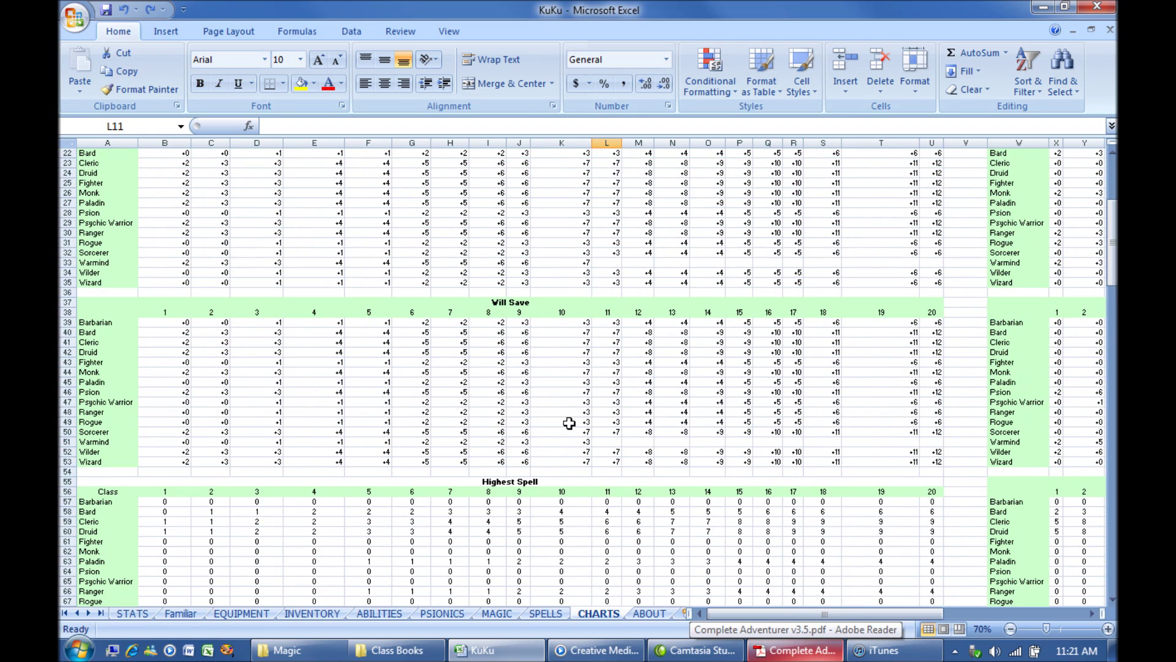
{"action": "left_click_drag", "start_coordinate": [844, 614], "coordinate": [876, 615]}
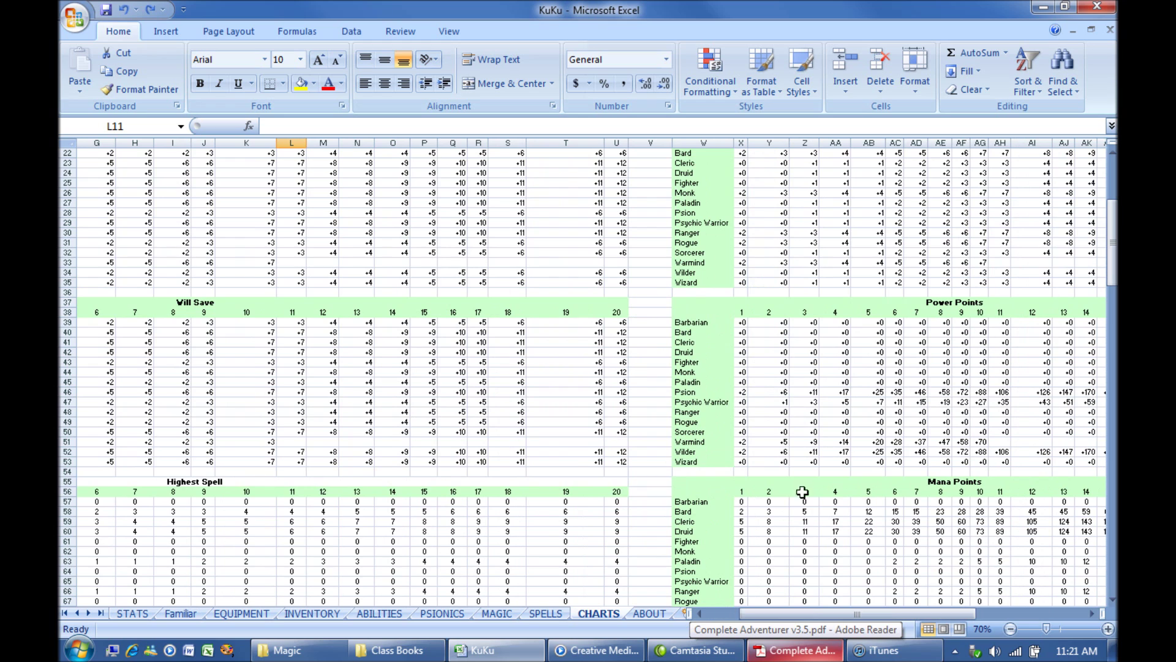
{"action": "left_click_drag", "start_coordinate": [803, 613], "coordinate": [768, 613]}
{"action": "scroll", "coordinate": [771, 597], "scroll_direction": "down", "scroll_amount": 5}
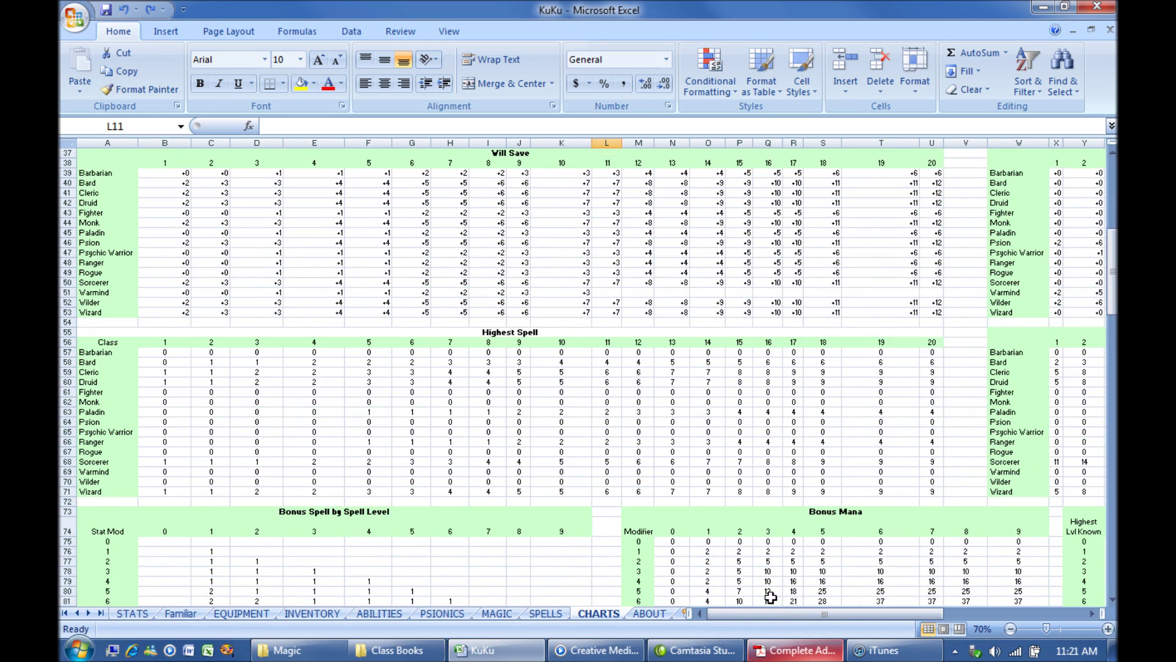
{"action": "scroll", "coordinate": [771, 597], "scroll_direction": "down", "scroll_amount": 2}
{"action": "left_click_drag", "start_coordinate": [809, 614], "coordinate": [766, 614]}
{"action": "left_click", "coordinate": [788, 372]}
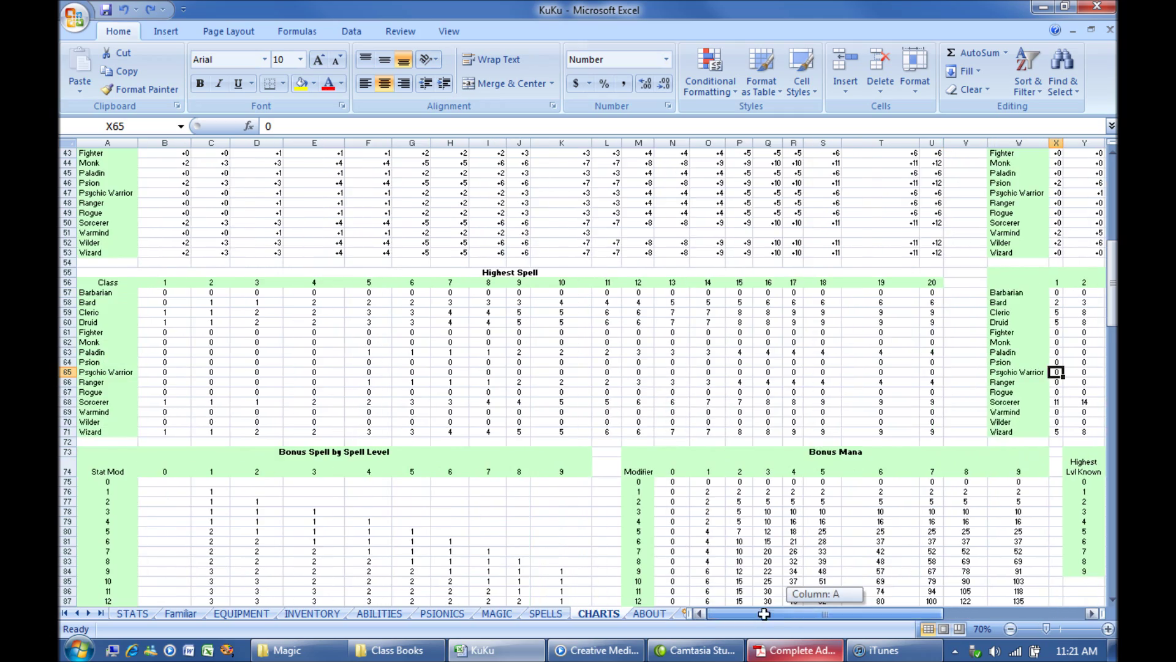
{"action": "scroll", "coordinate": [643, 436], "scroll_direction": "down", "scroll_amount": 5}
{"action": "scroll", "coordinate": [677, 436], "scroll_direction": "up", "scroll_amount": 3}
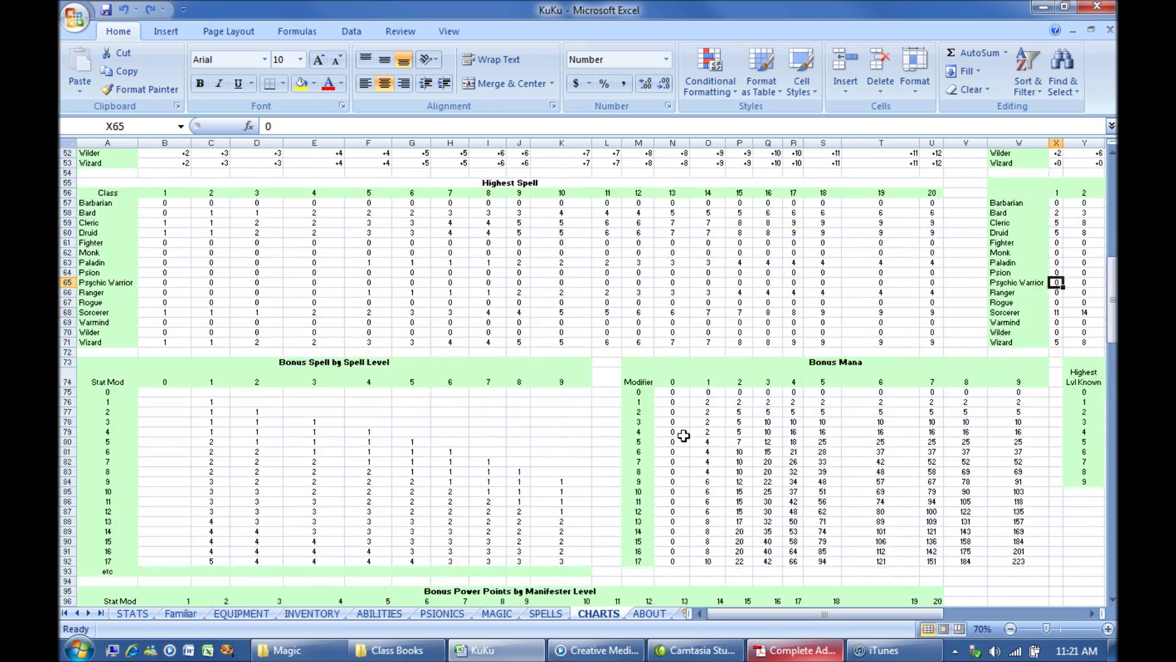
{"action": "scroll", "coordinate": [677, 436], "scroll_direction": "down", "scroll_amount": 5}
{"action": "scroll", "coordinate": [684, 436], "scroll_direction": "up", "scroll_amount": 7}
{"action": "scroll", "coordinate": [683, 435], "scroll_direction": "up", "scroll_amount": 5}
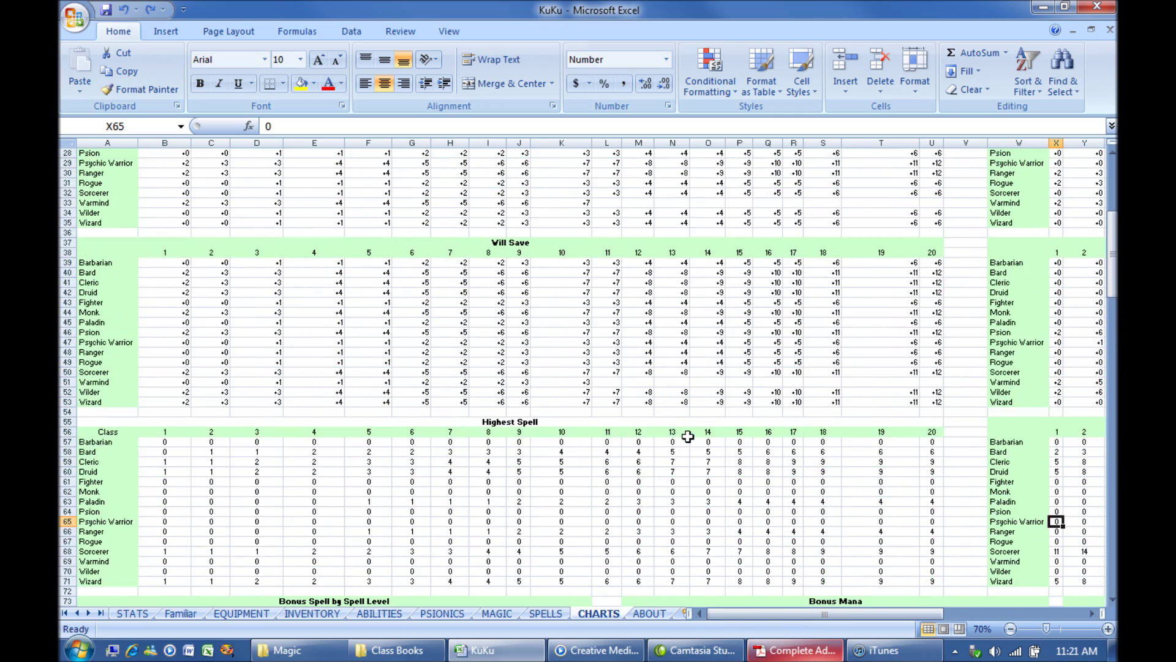
{"action": "scroll", "coordinate": [687, 436], "scroll_direction": "up", "scroll_amount": 5}
{"action": "scroll", "coordinate": [646, 469], "scroll_direction": "up", "scroll_amount": 4}
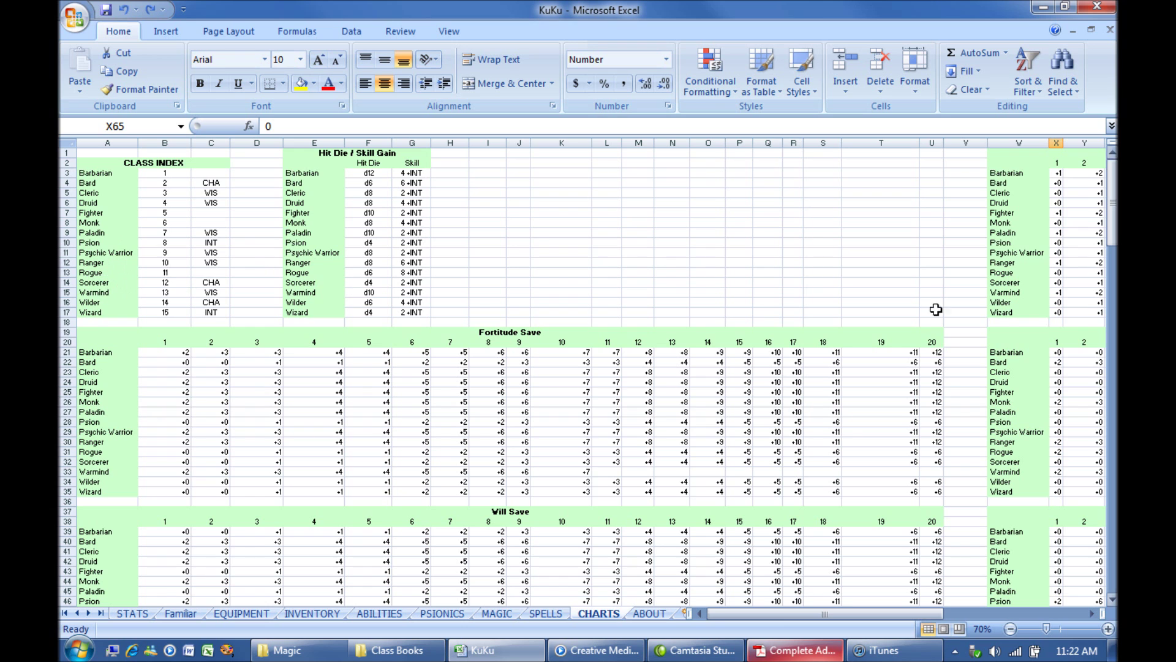
{"action": "scroll", "coordinate": [712, 360], "scroll_direction": "down", "scroll_amount": 4}
{"action": "scroll", "coordinate": [680, 392], "scroll_direction": "down", "scroll_amount": 4}
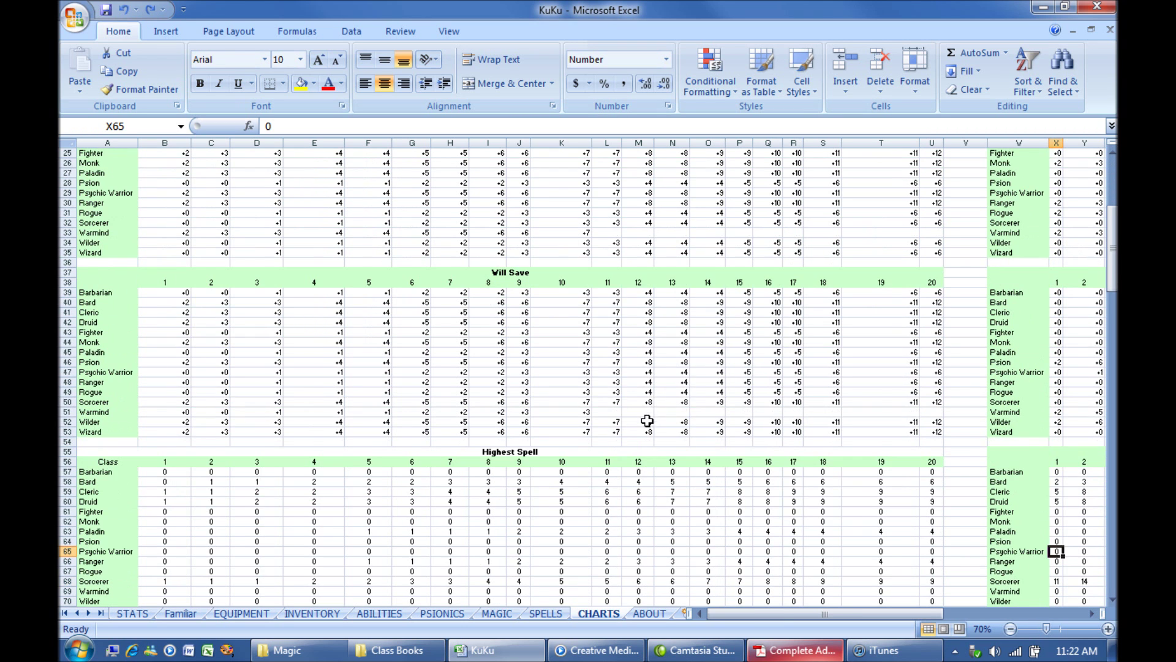
{"action": "scroll", "coordinate": [646, 420], "scroll_direction": "down", "scroll_amount": 2}
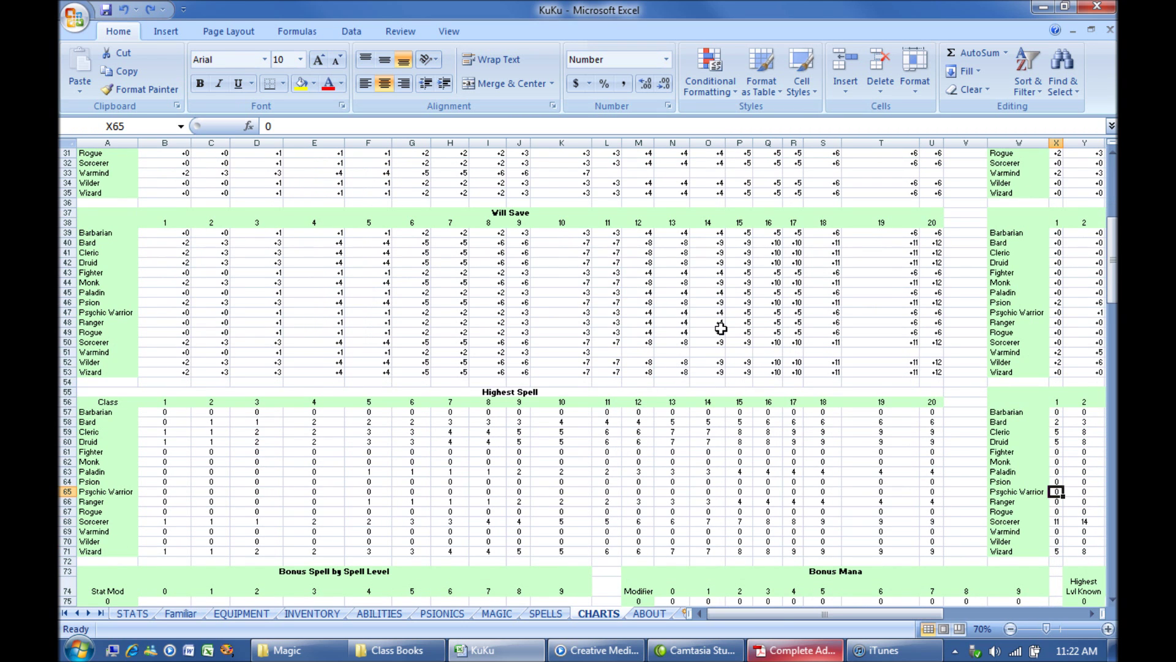
{"action": "scroll", "coordinate": [723, 331], "scroll_direction": "up", "scroll_amount": 2}
{"action": "scroll", "coordinate": [897, 392], "scroll_direction": "up", "scroll_amount": 7}
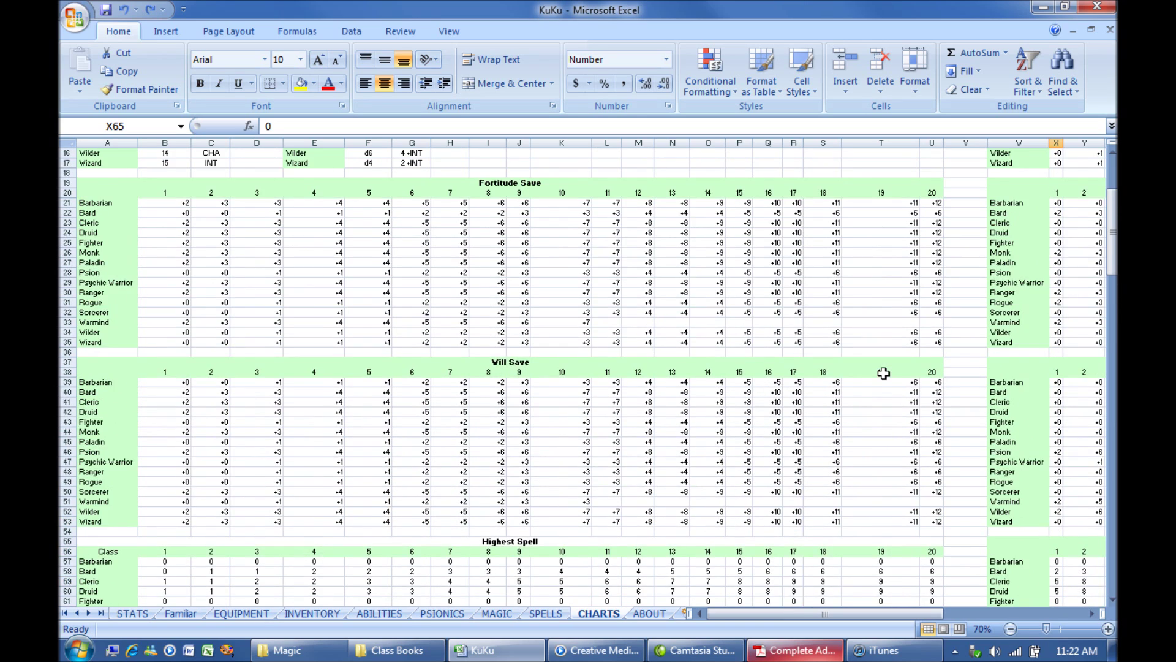
{"action": "scroll", "coordinate": [894, 375], "scroll_direction": "up", "scroll_amount": 1}
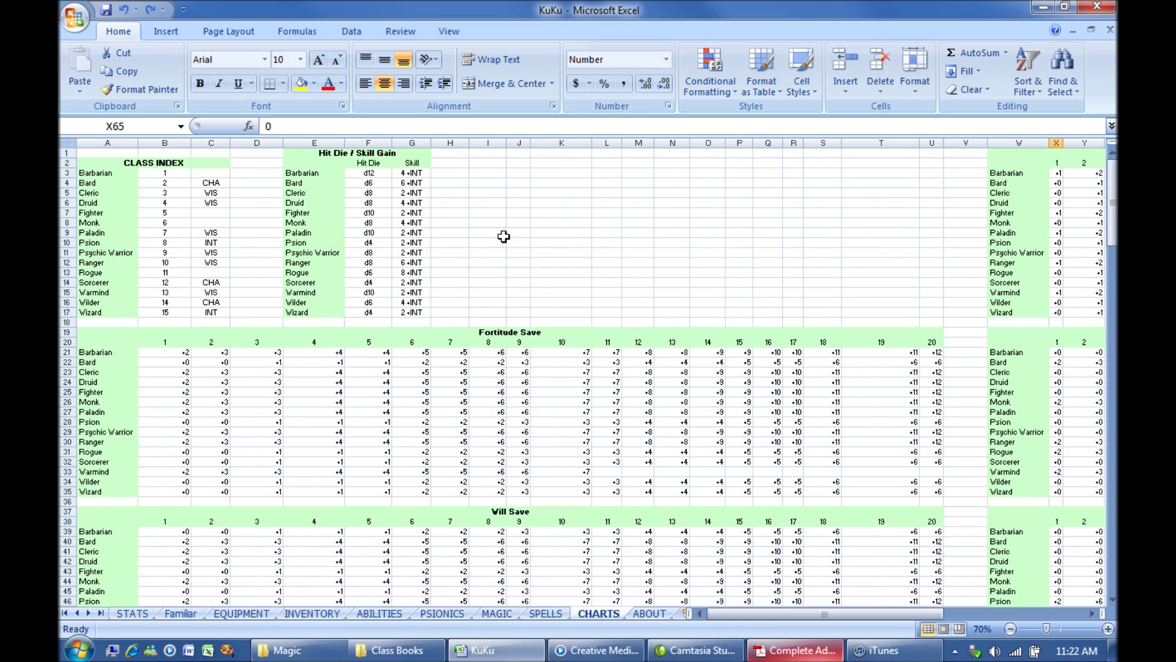
{"action": "scroll", "coordinate": [634, 244], "scroll_direction": "down", "scroll_amount": 2}
{"action": "scroll", "coordinate": [636, 244], "scroll_direction": "down", "scroll_amount": 11}
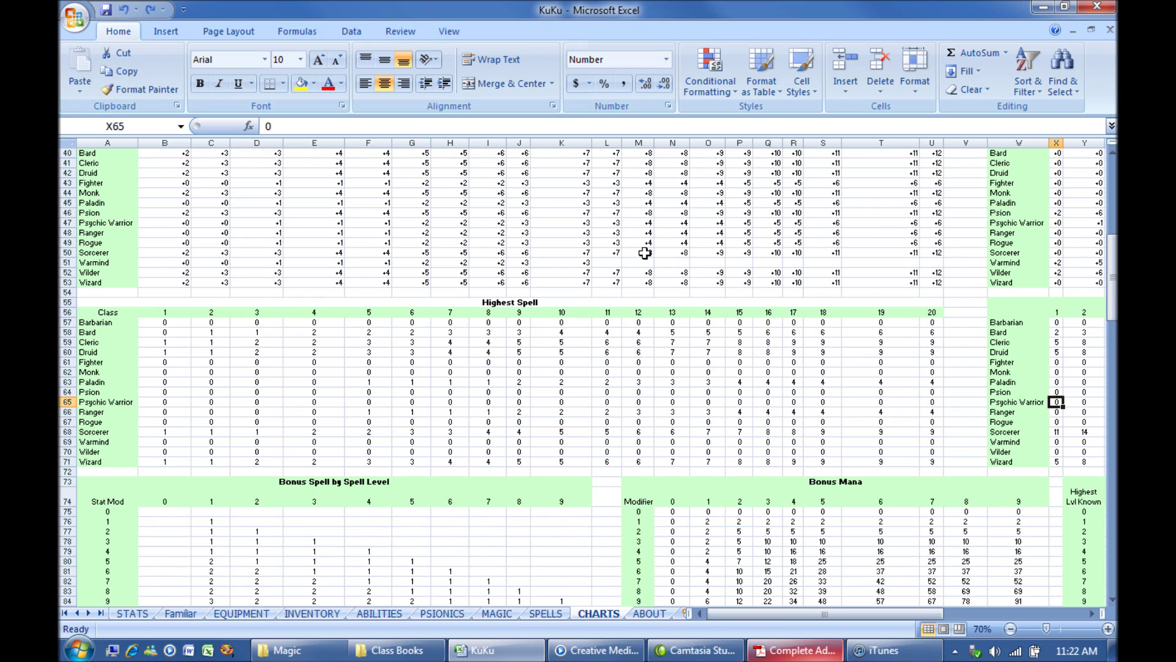